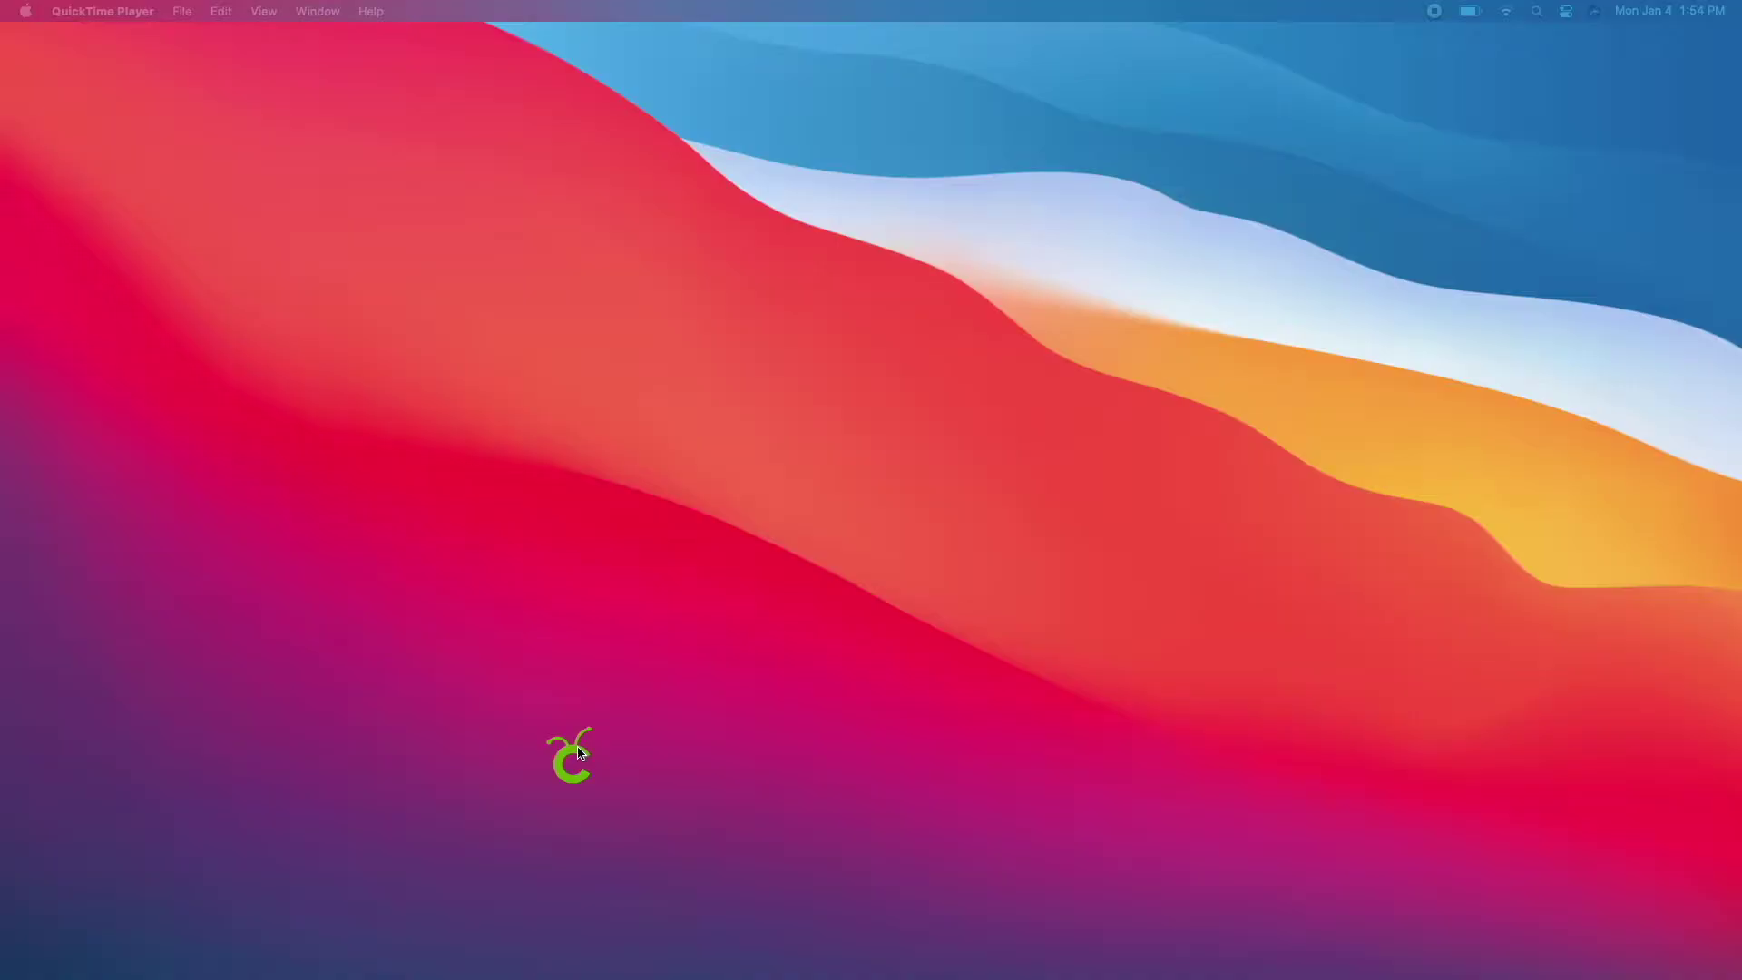
Launch Cricut Design Space from the Dock.
{"action": "mouse_move", "coordinate": [3, 975]}
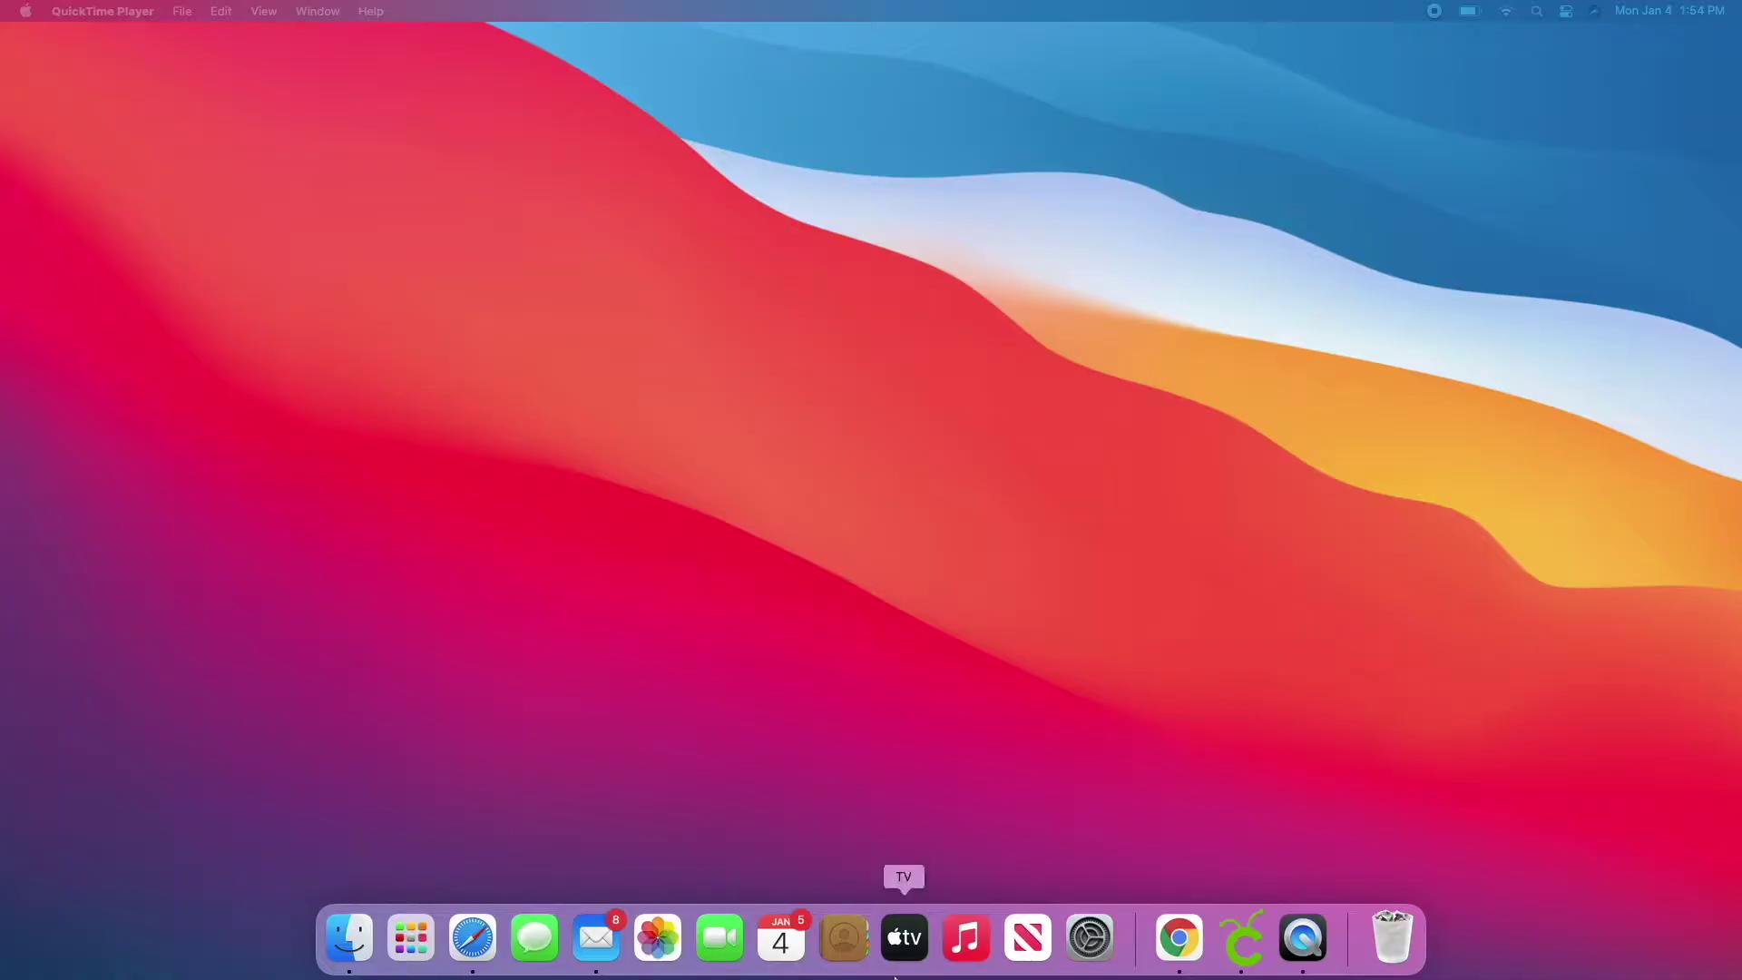
{"action": "left_click", "coordinate": [1245, 933]}
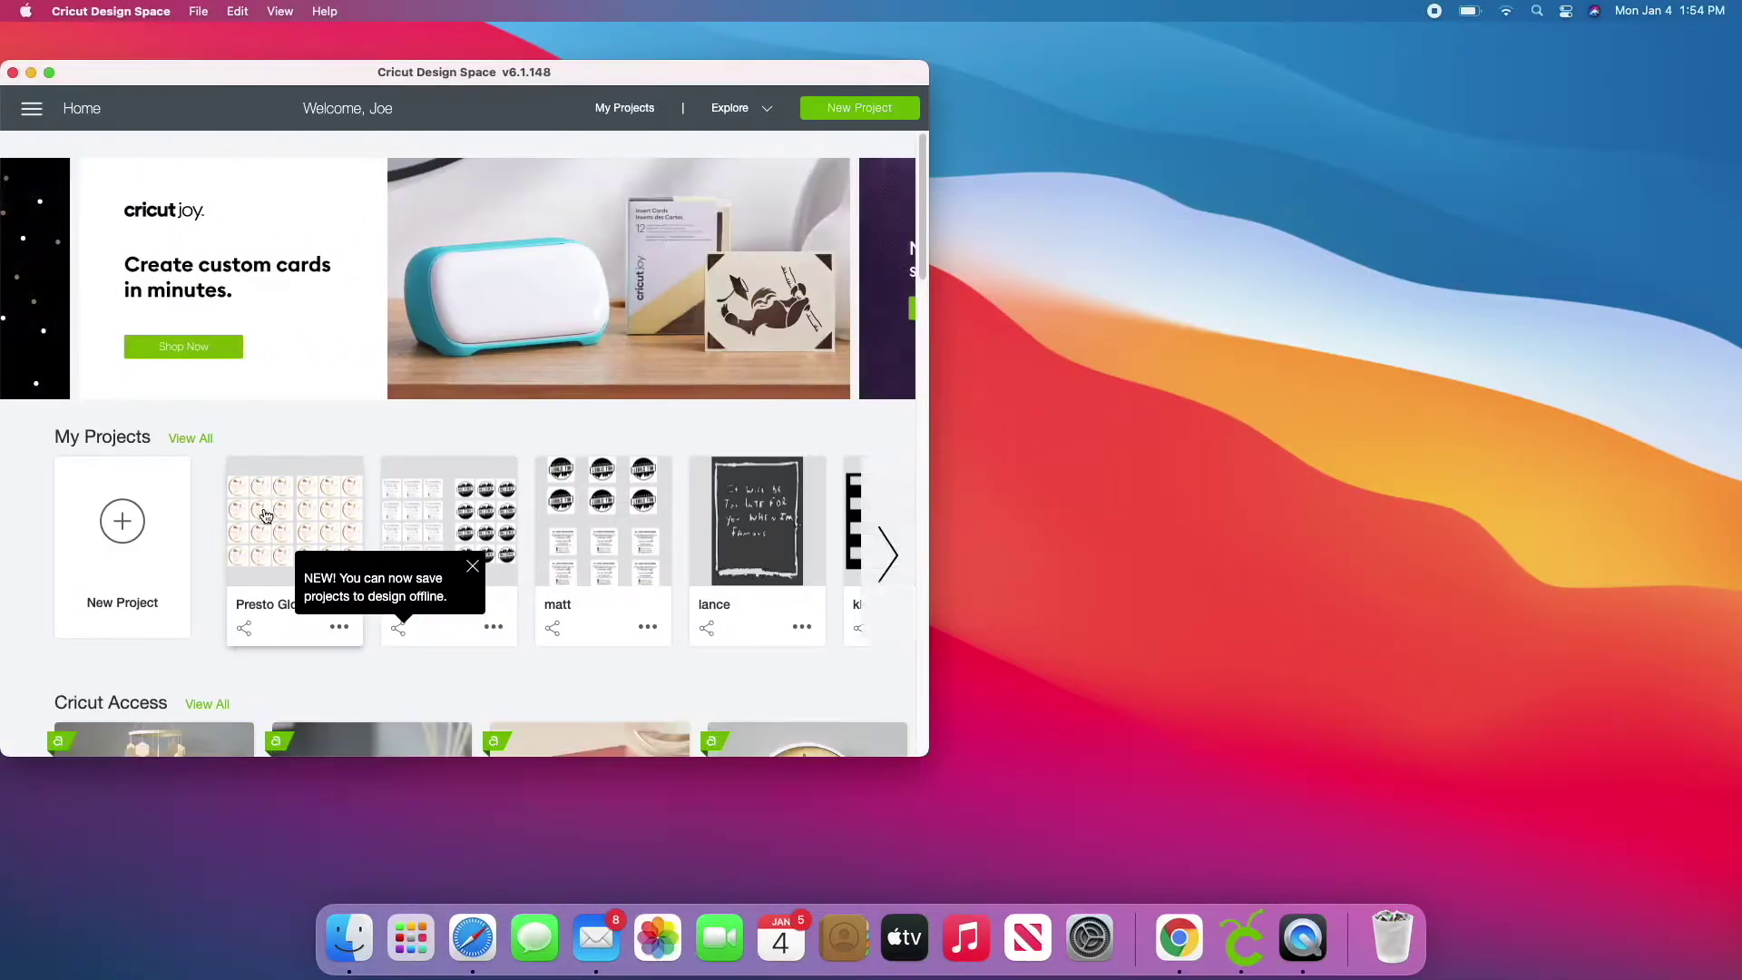
Dismiss the offline tip and customize the Presto Glow project on a full-screen canvas.
{"action": "left_click", "coordinate": [472, 566]}
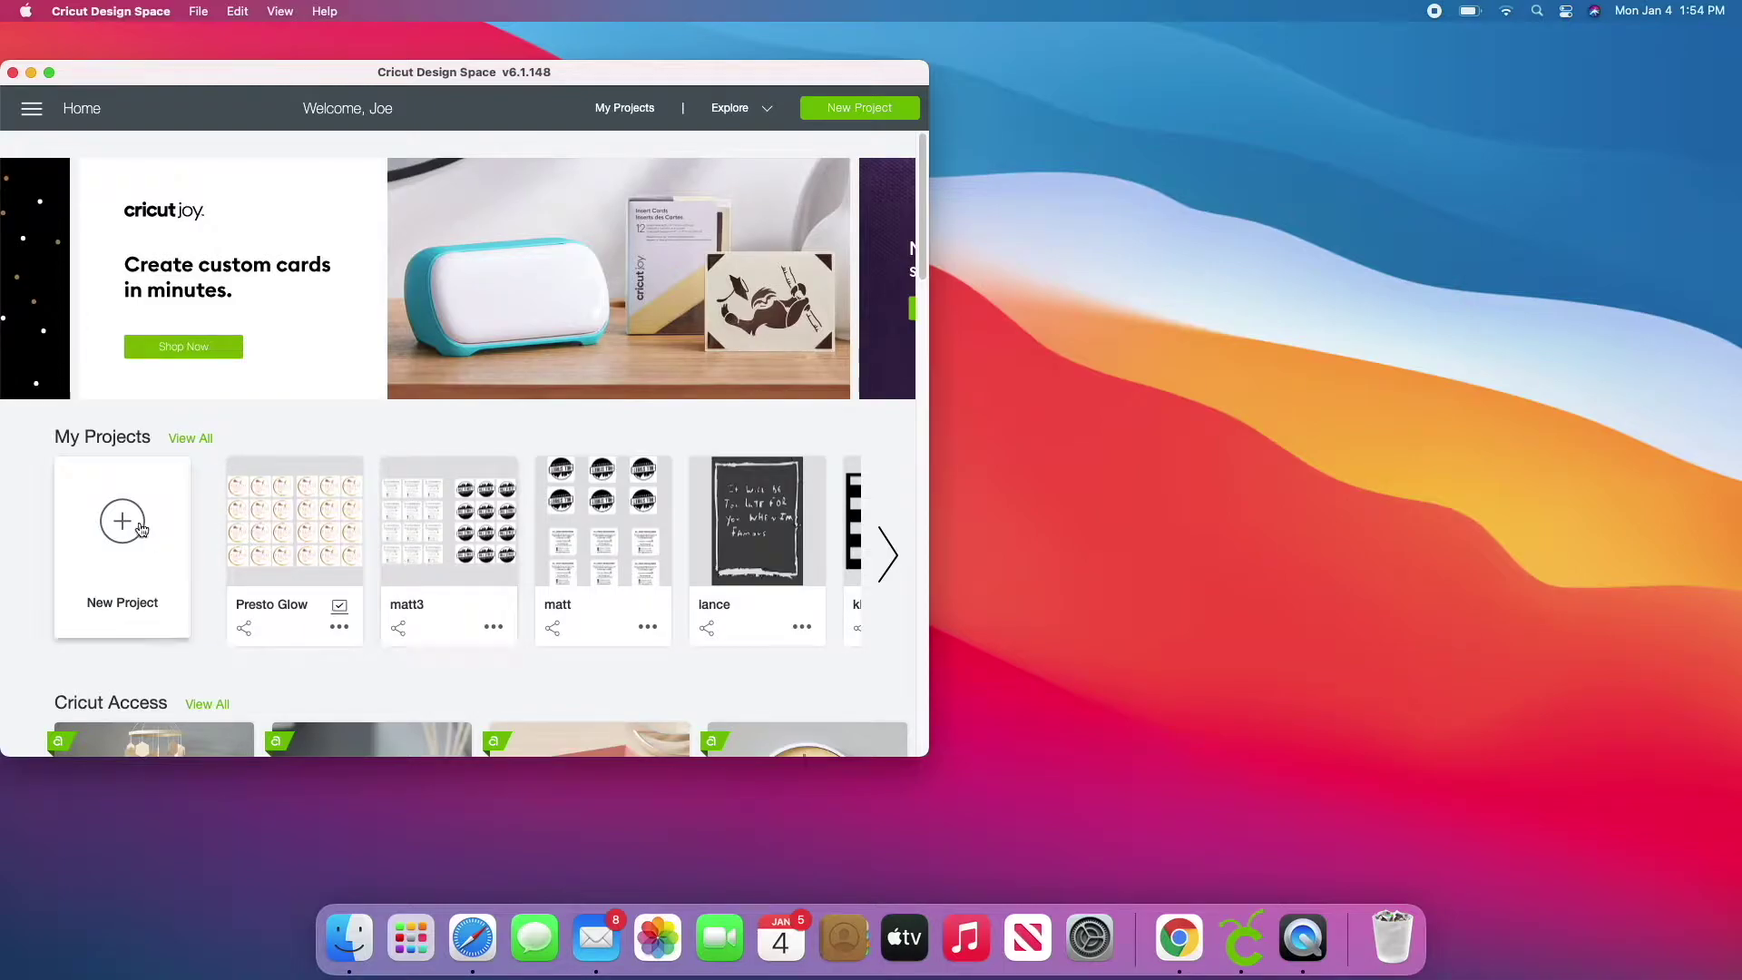
{"action": "left_click", "coordinate": [285, 535]}
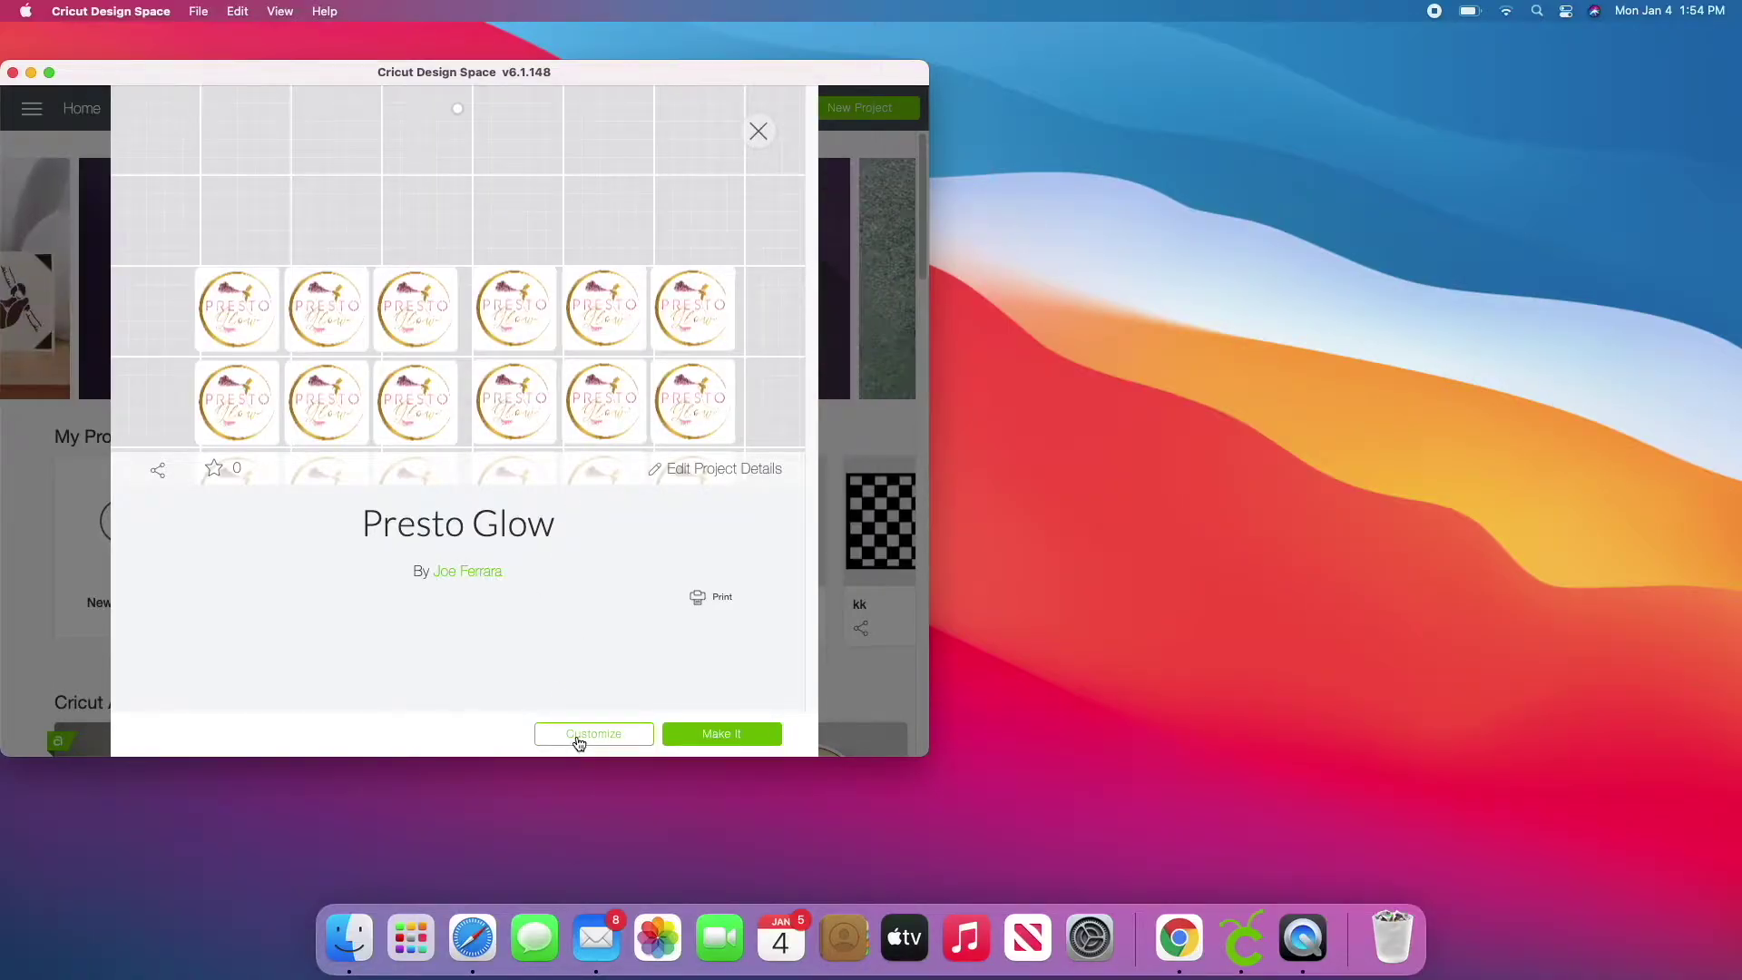
{"action": "left_click", "coordinate": [578, 736]}
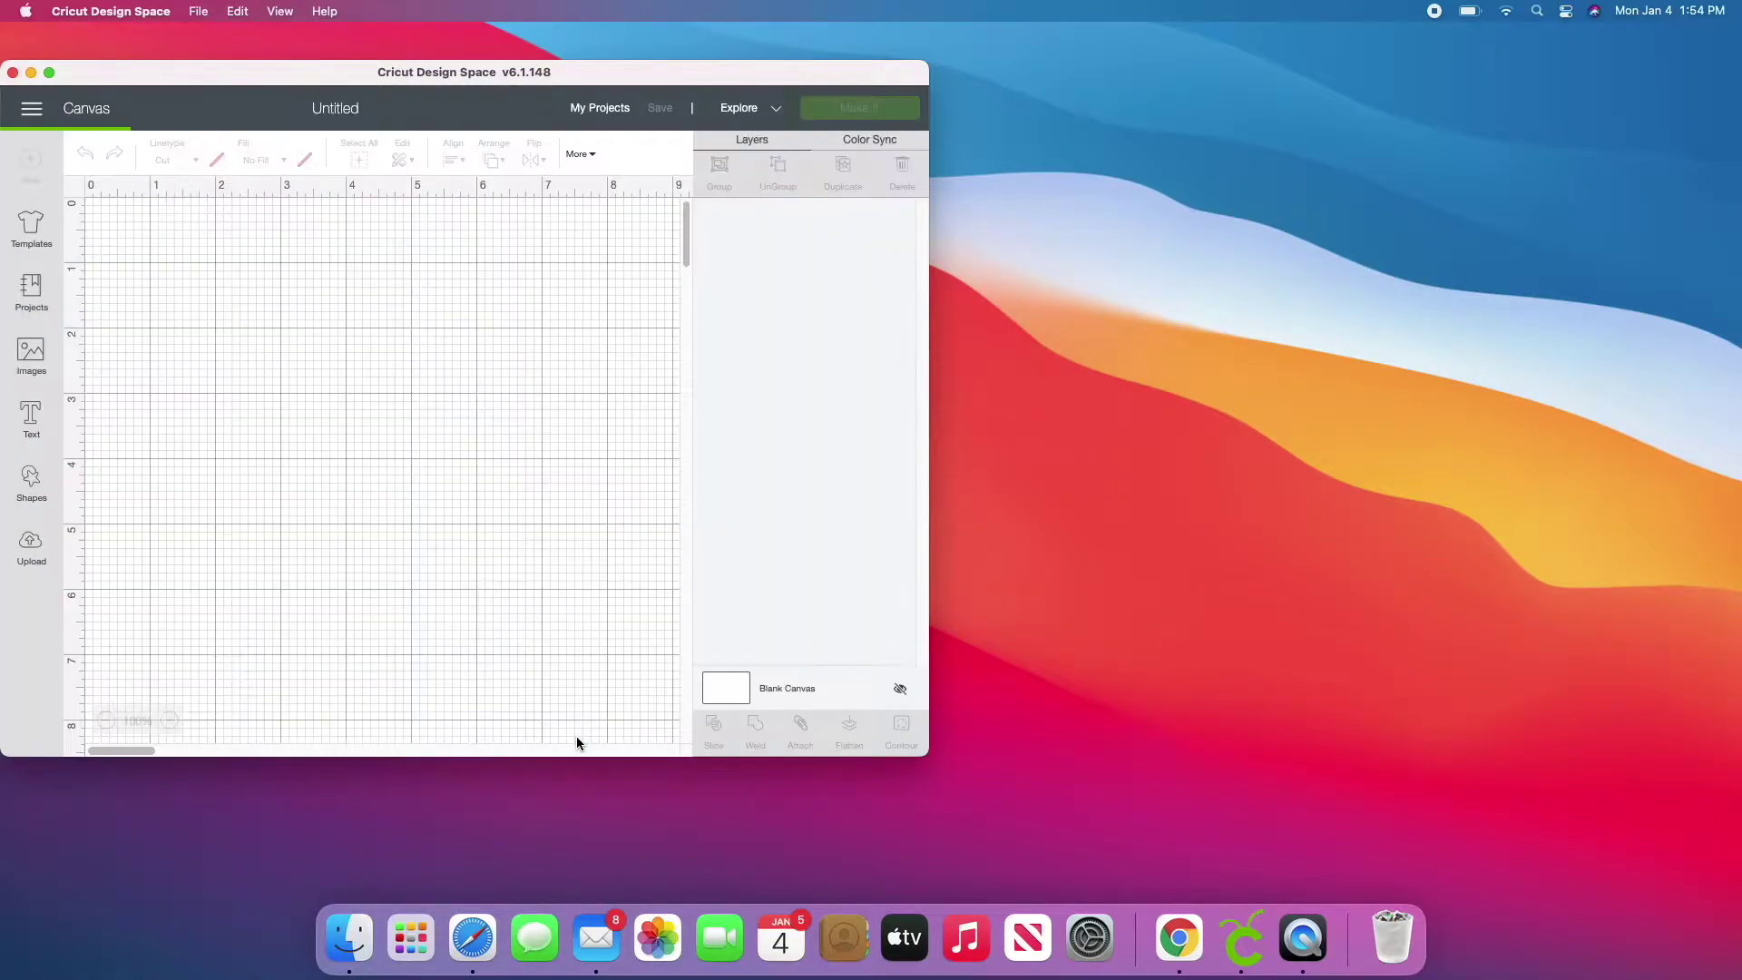
{"action": "left_click", "coordinate": [49, 72]}
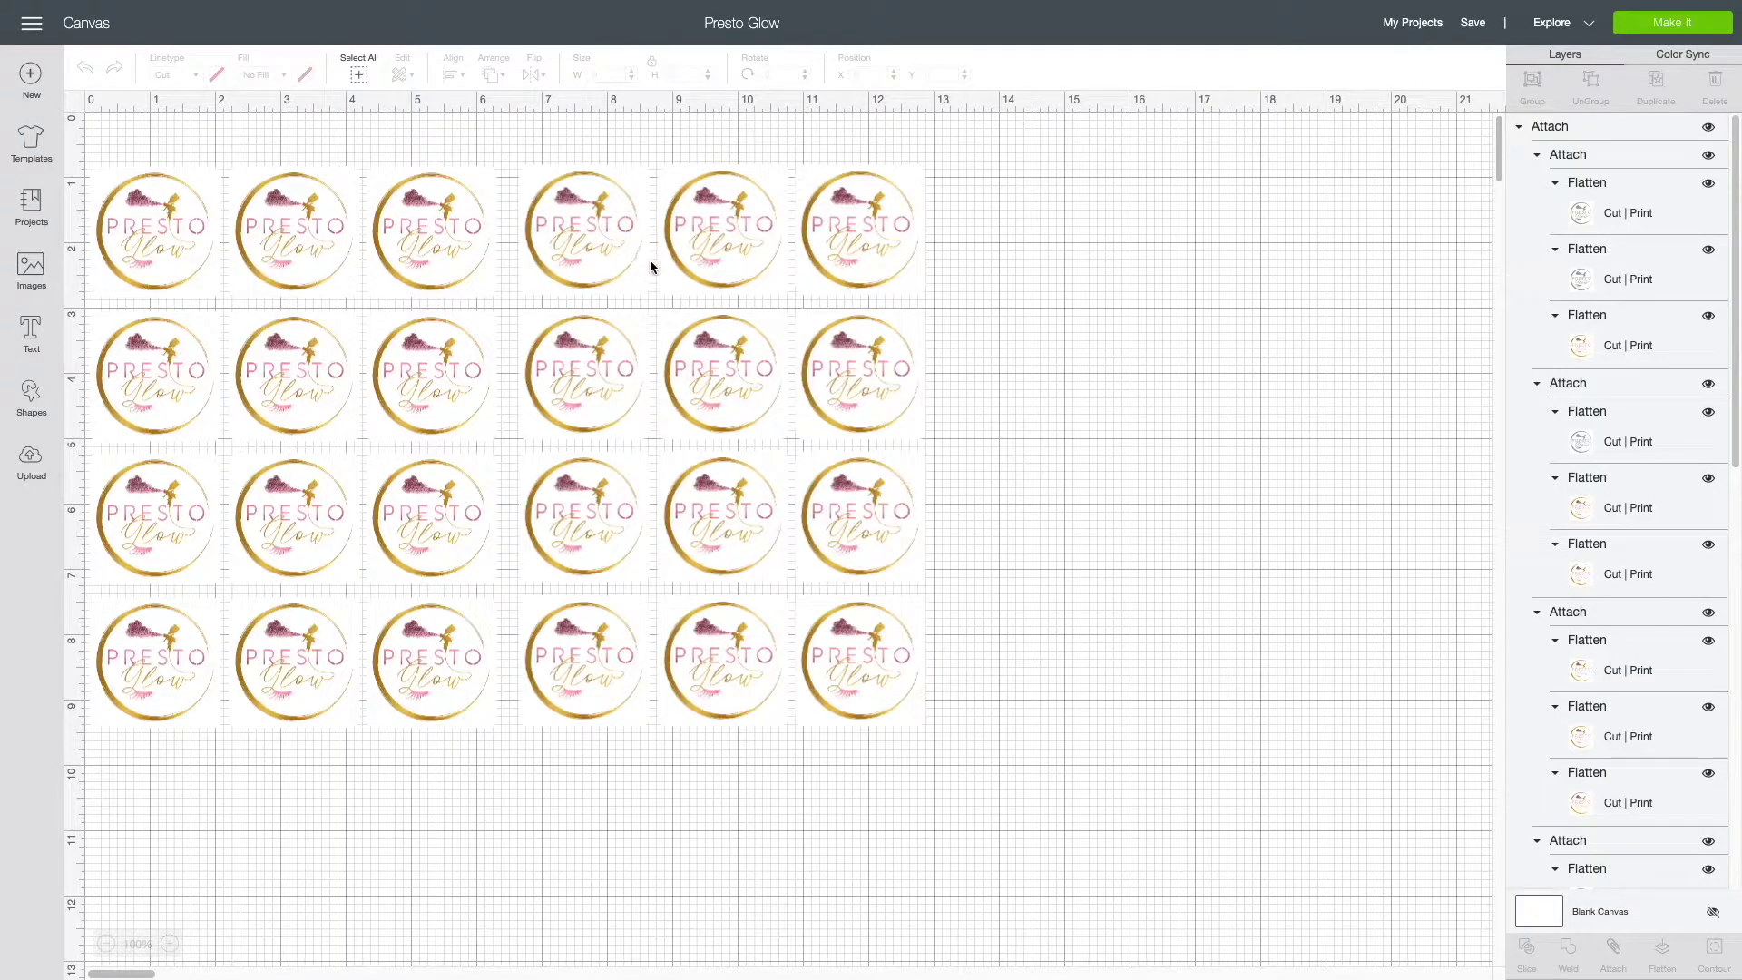
Flatten and hide the right set of 12 stickers, then drag the left set right.
{"action": "left_click", "coordinate": [577, 254]}
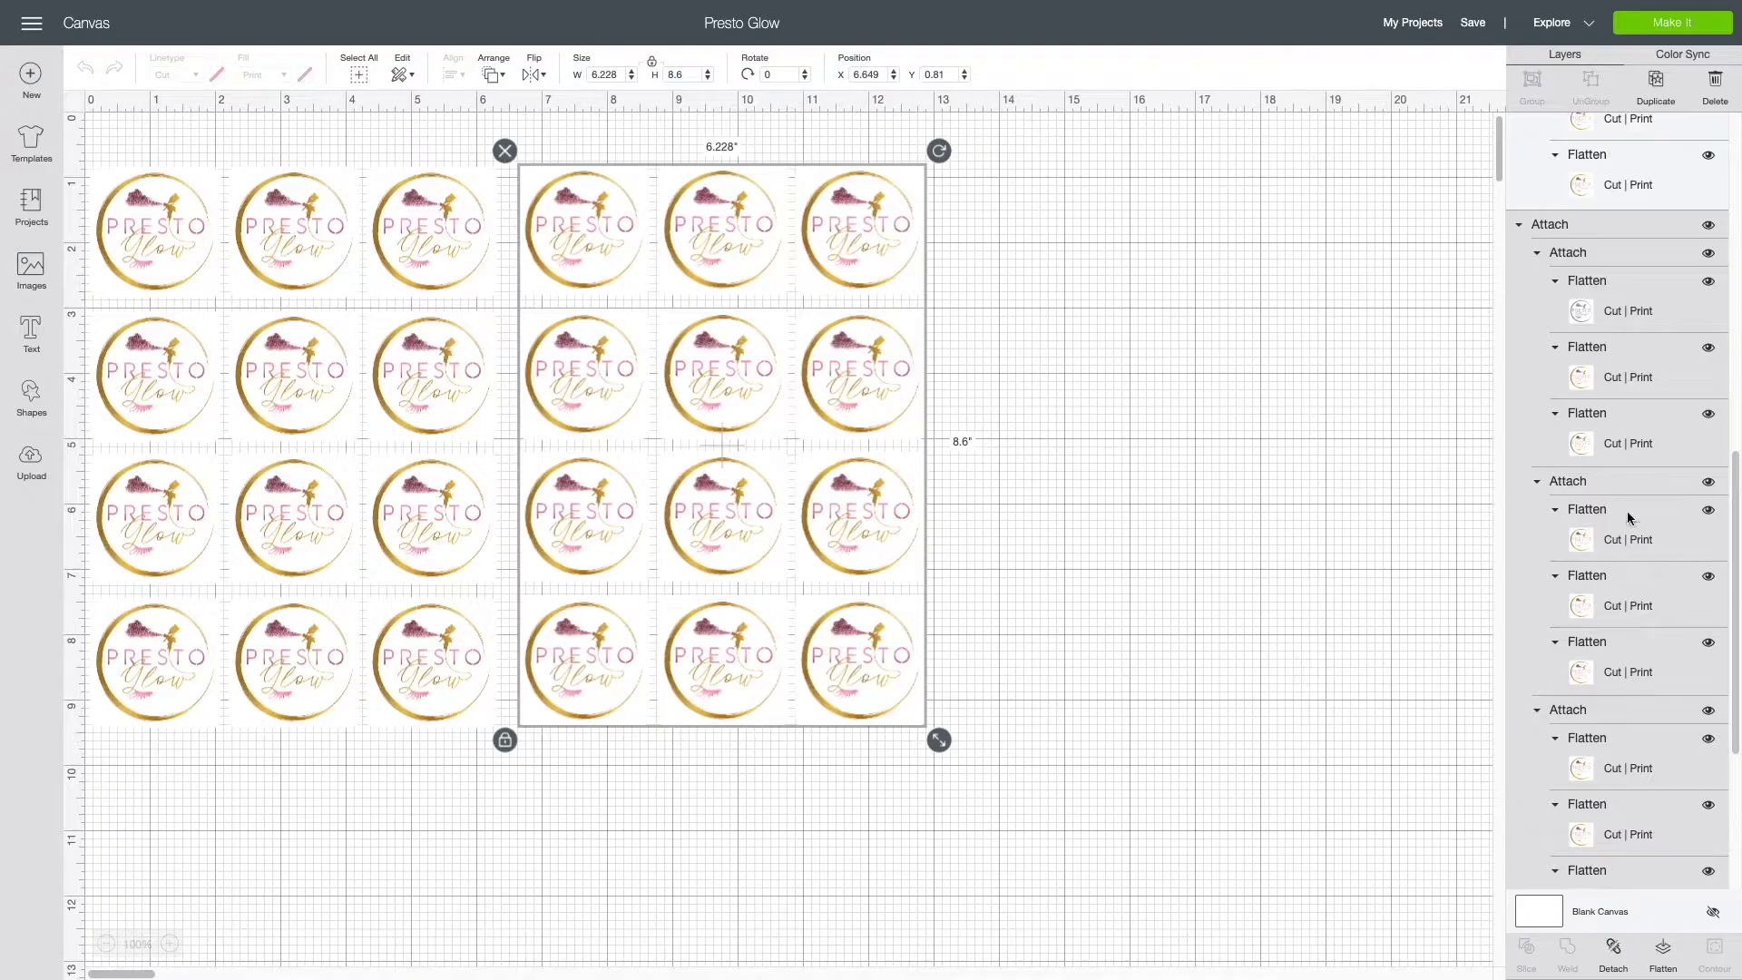
{"action": "left_click", "coordinate": [1664, 953]}
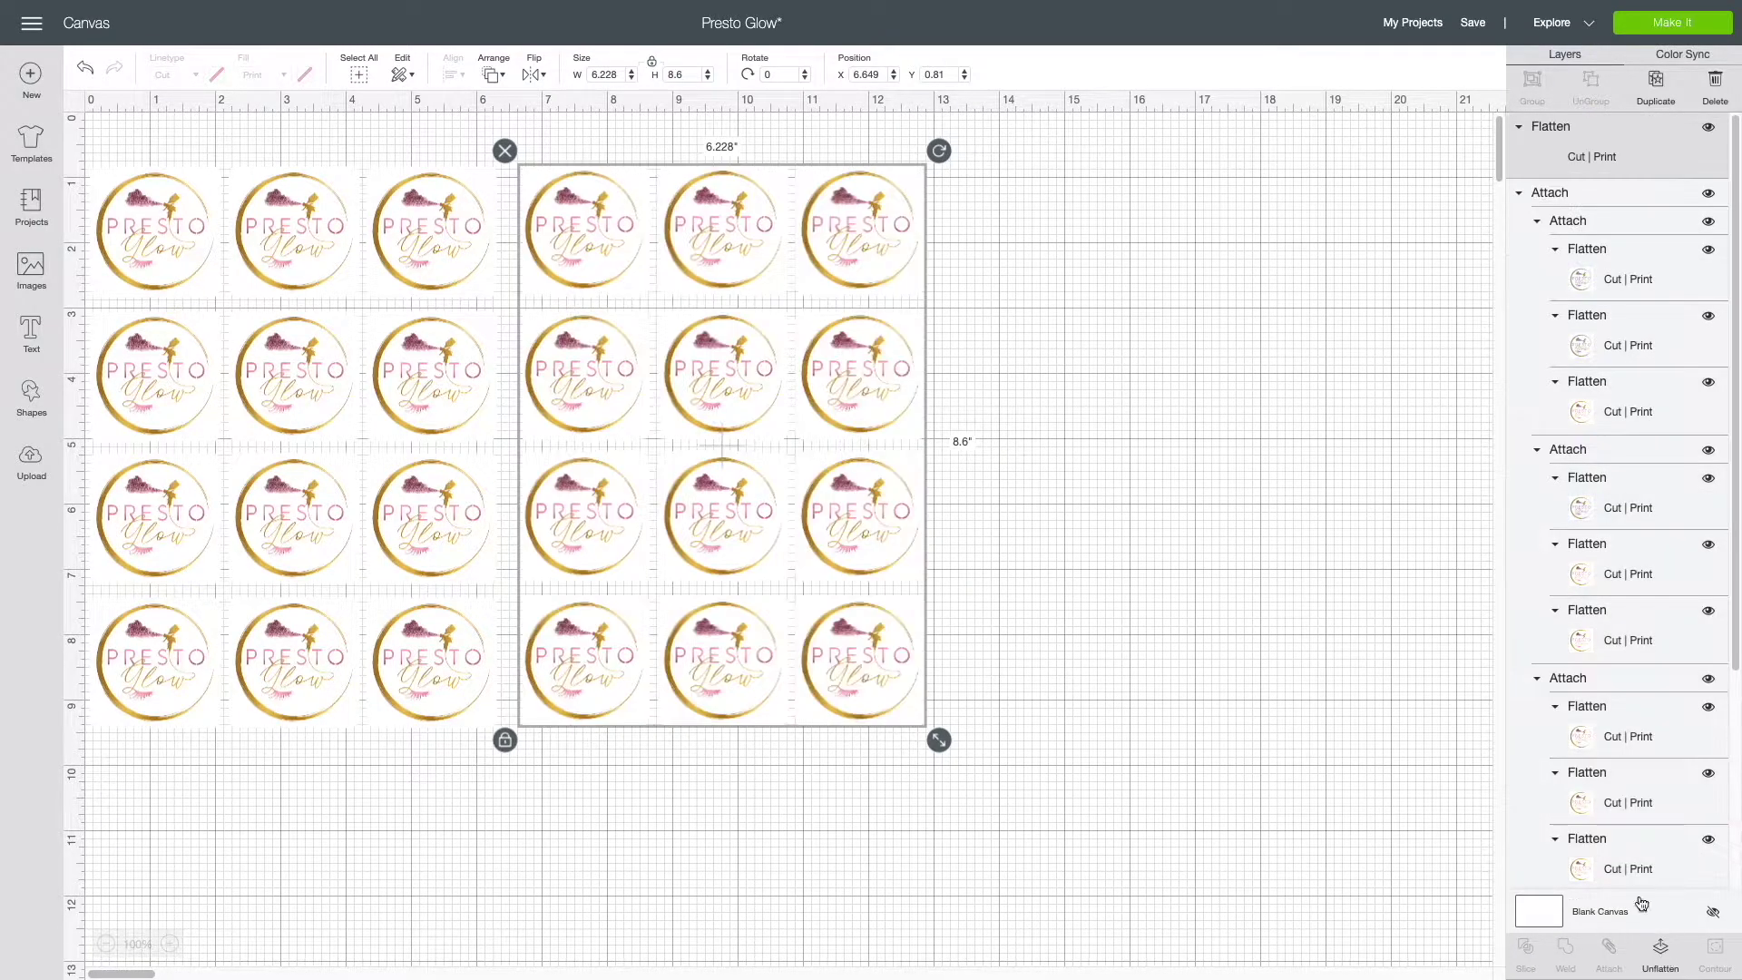
{"action": "left_click", "coordinate": [1708, 132]}
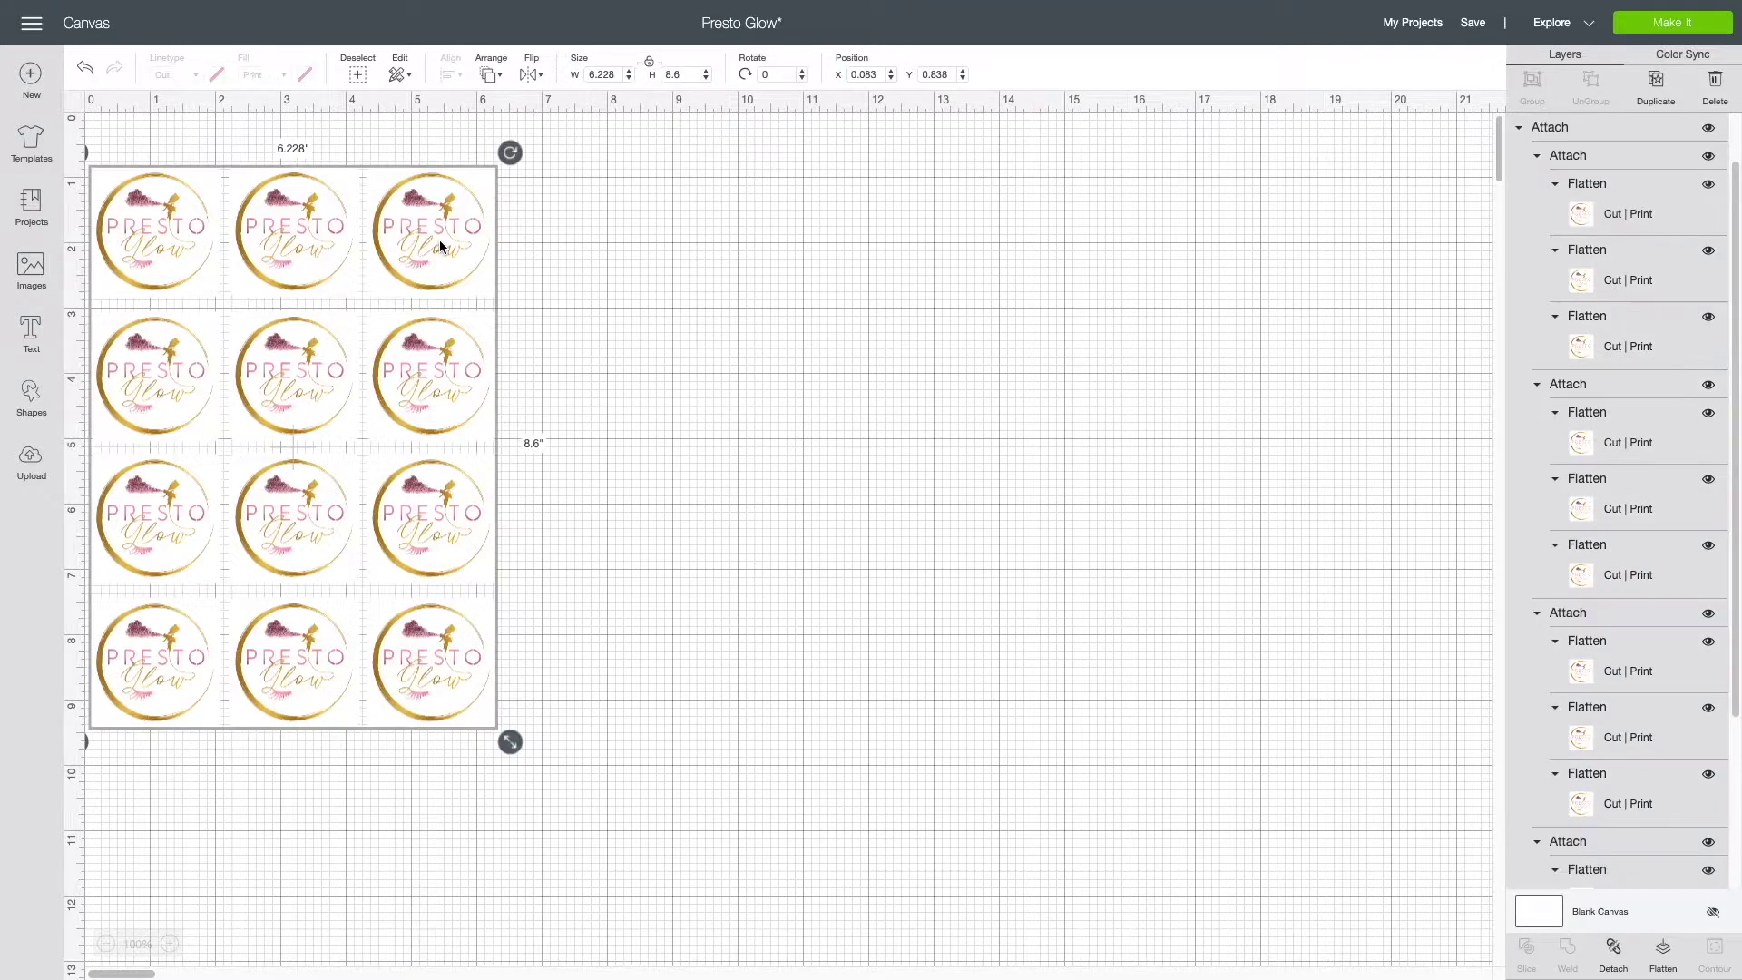
{"action": "left_click_drag", "start_coordinate": [441, 240], "coordinate": [686, 261]}
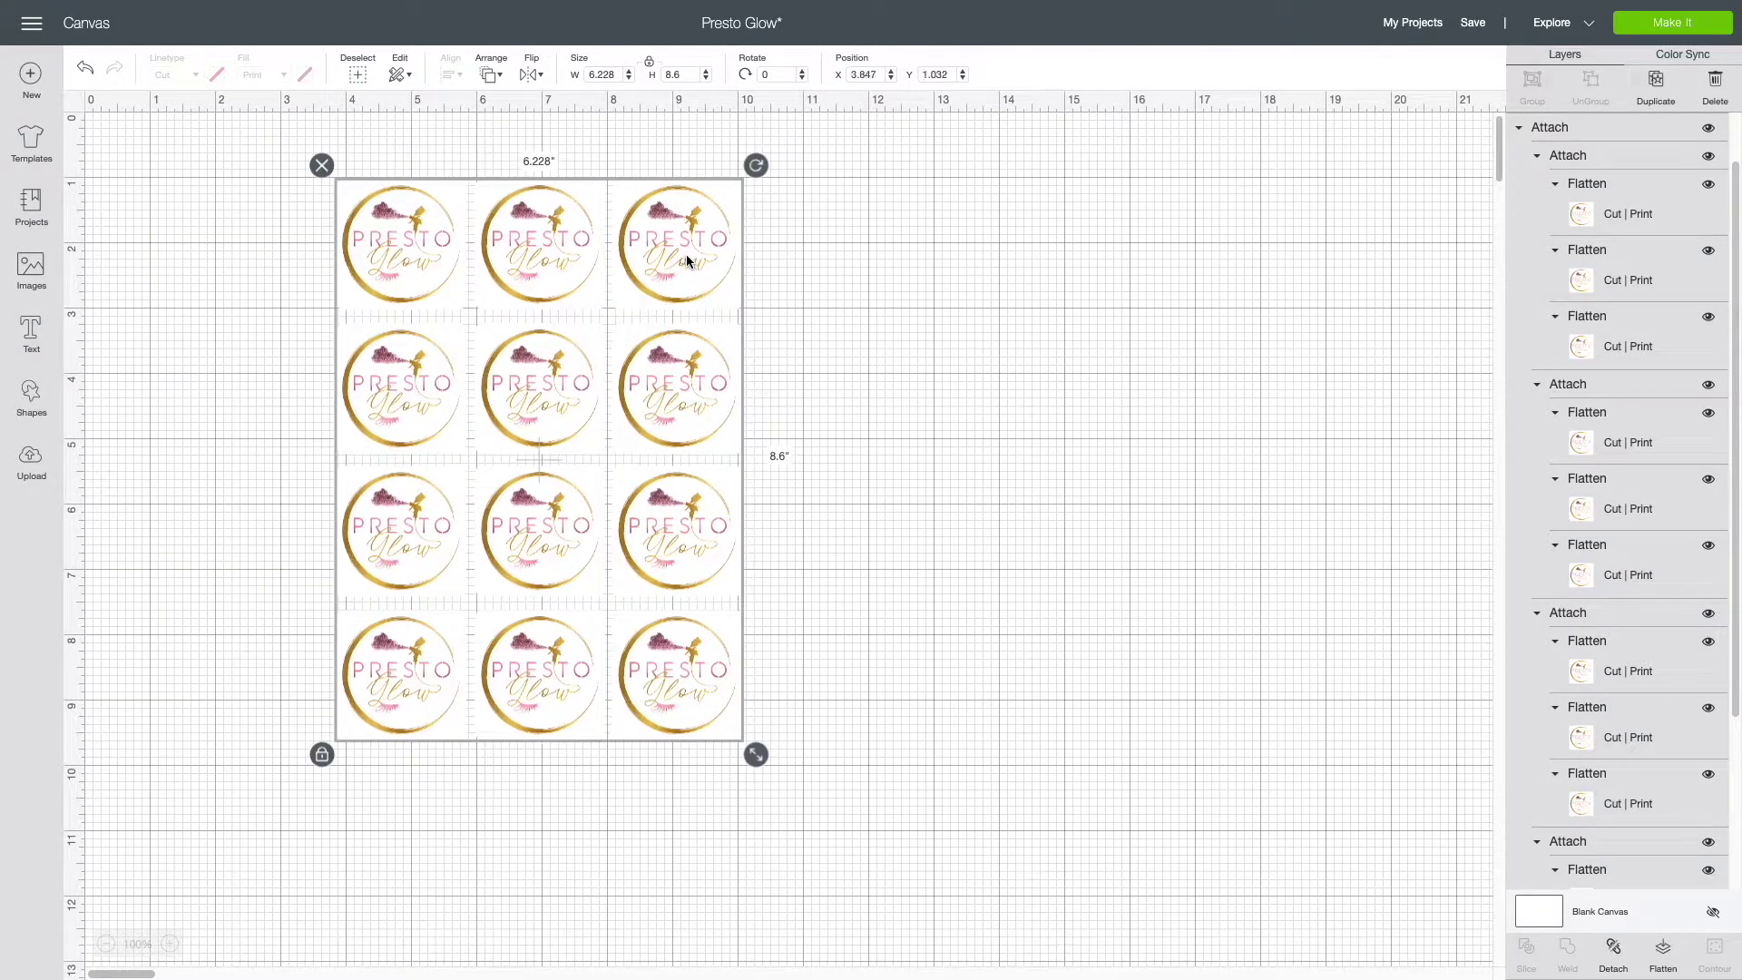
Detach the sticker group, then detach each of its four rows into separate stickers.
{"action": "left_click", "coordinate": [1623, 954]}
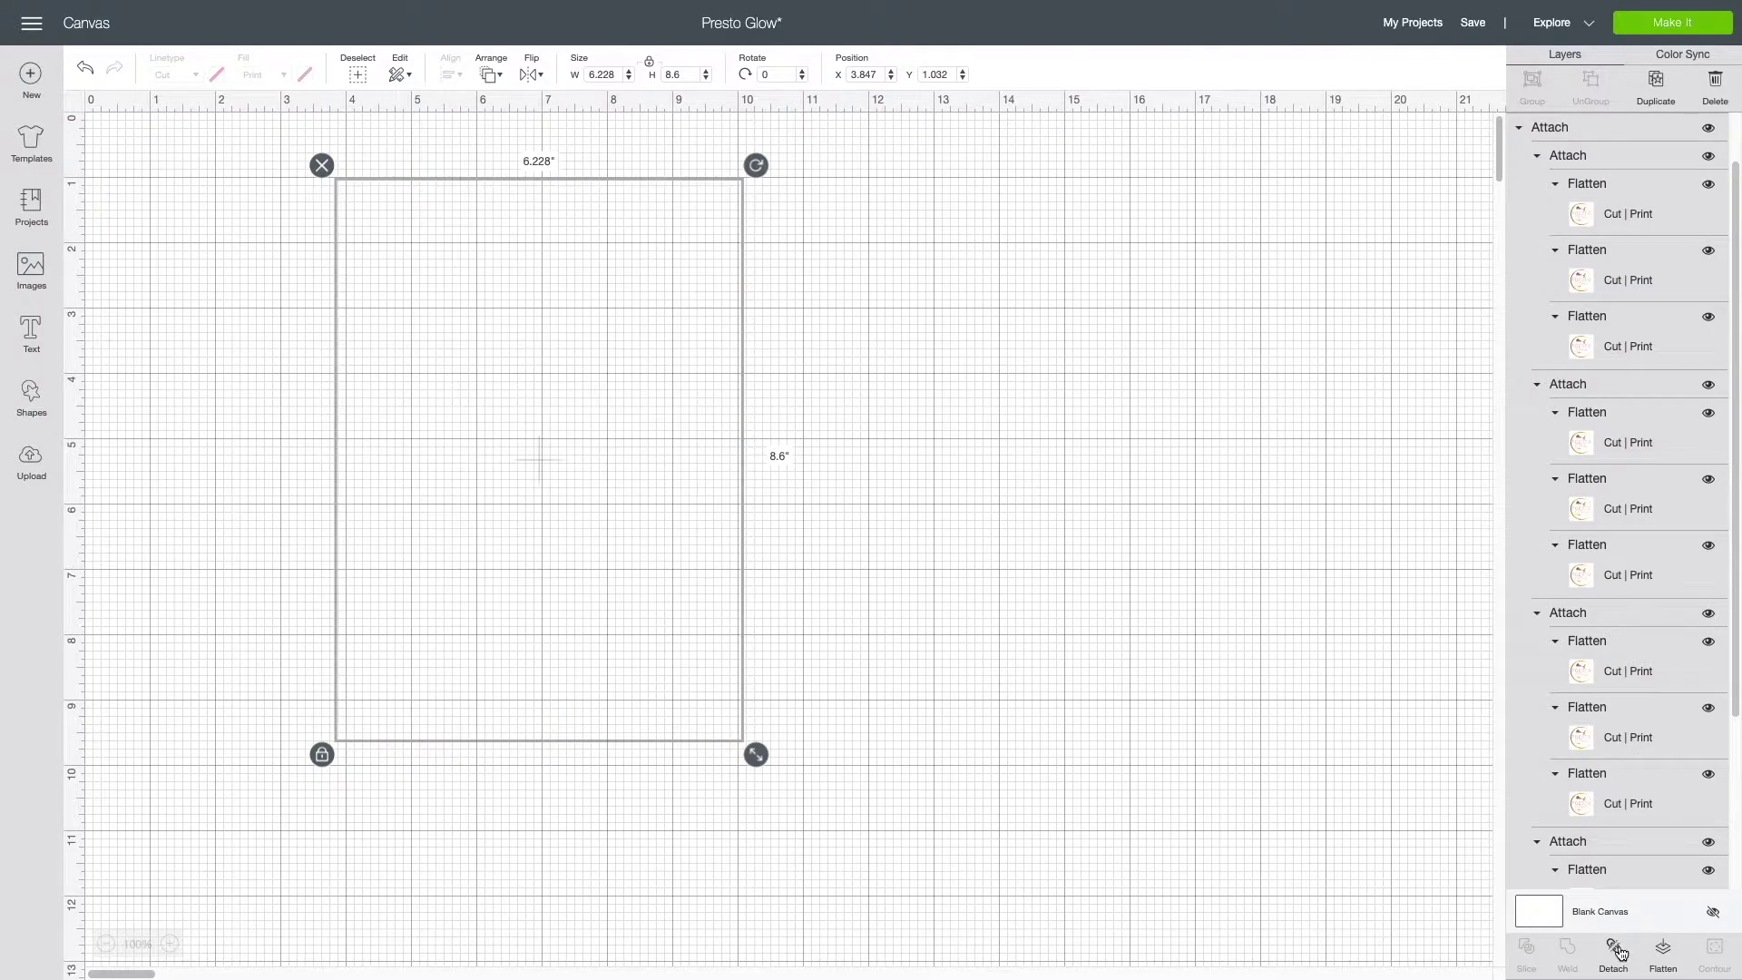
{"action": "left_click", "coordinate": [477, 267]}
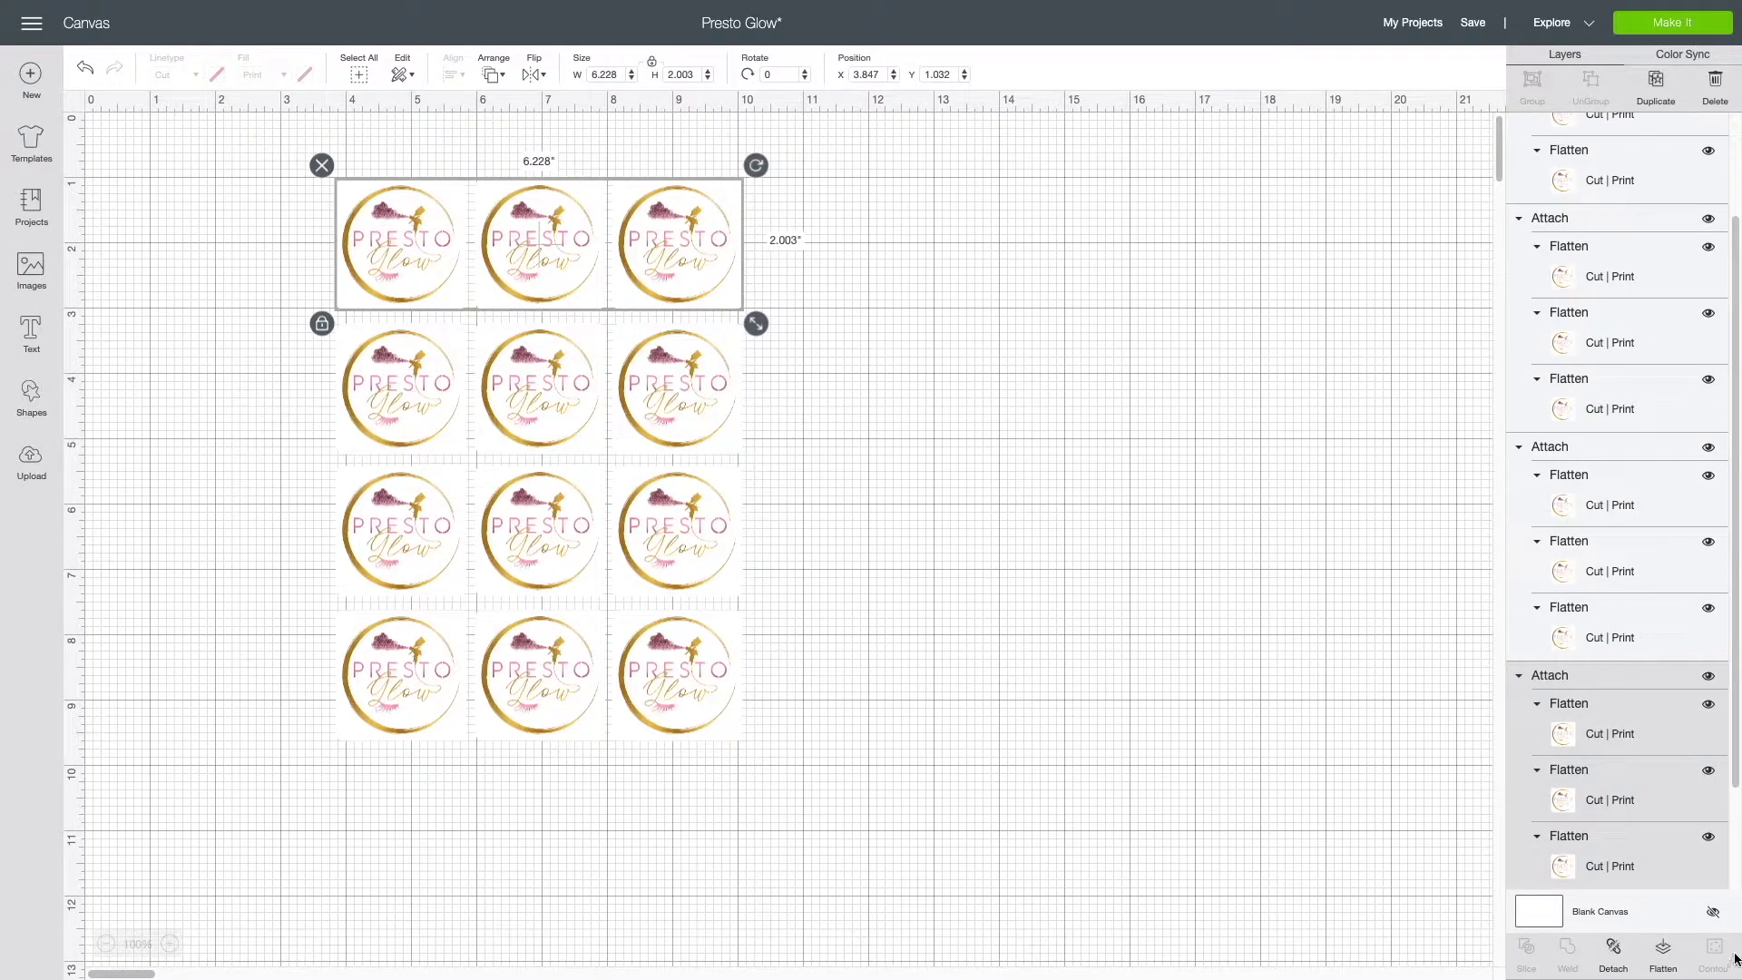
{"action": "left_click", "coordinate": [1612, 953]}
{"action": "left_click", "coordinate": [586, 392]}
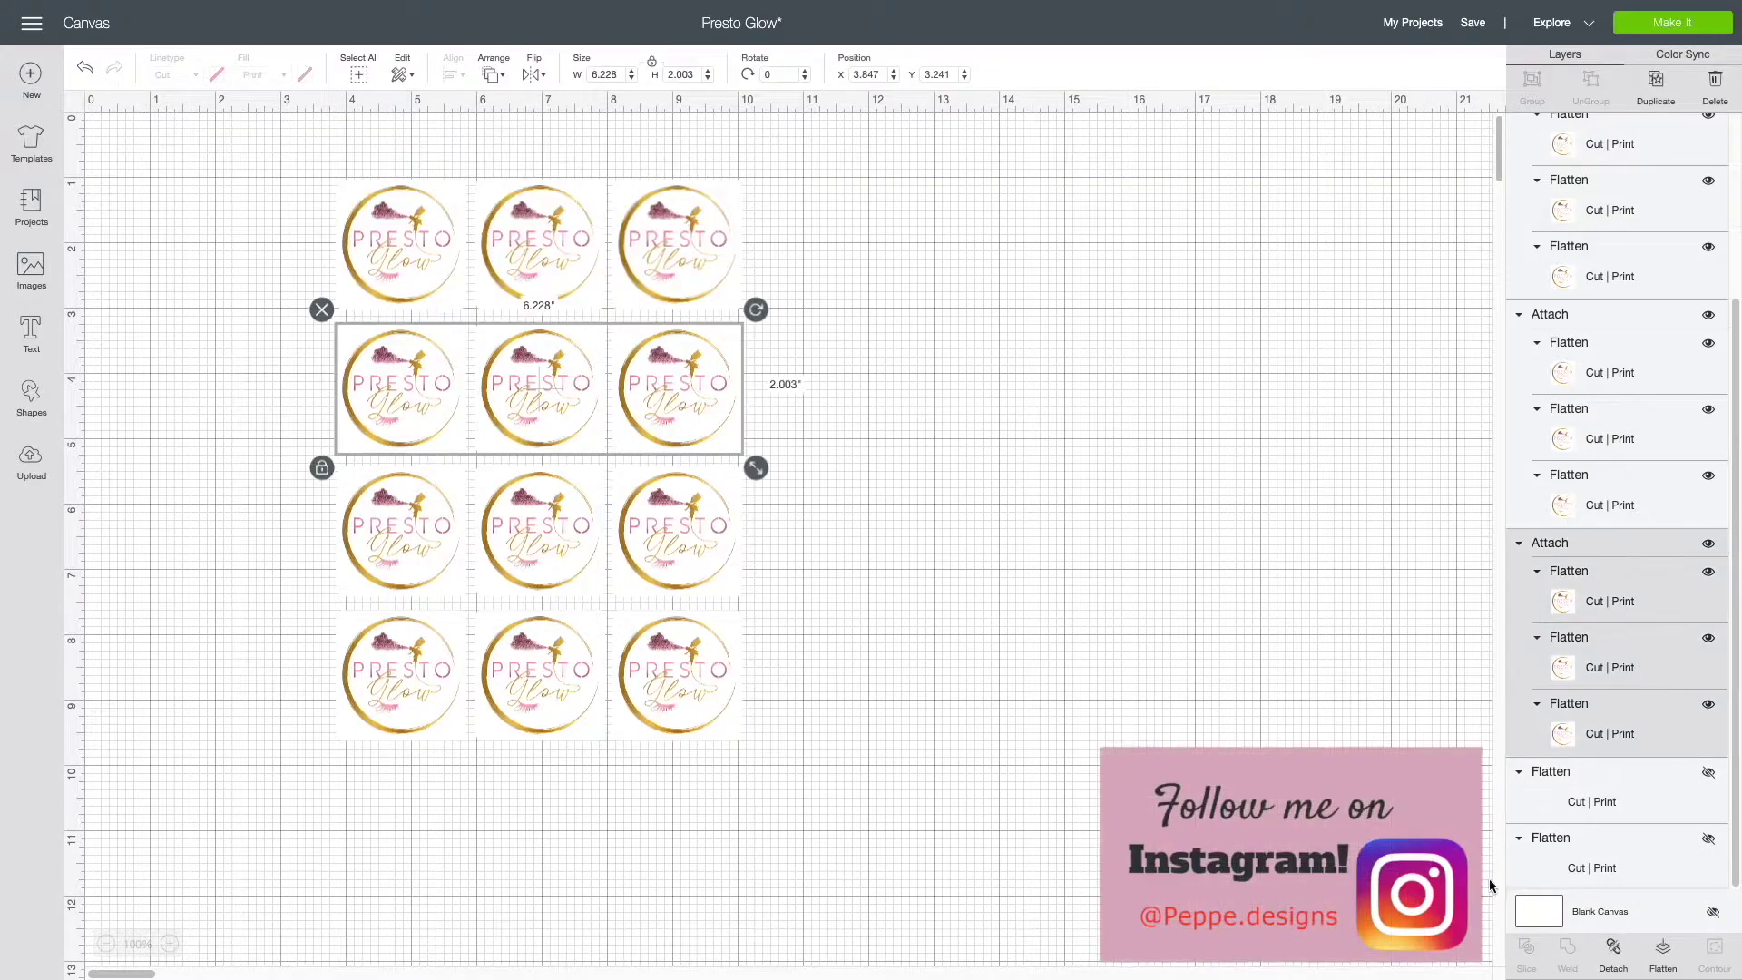
{"action": "left_click", "coordinate": [1615, 952]}
{"action": "left_click", "coordinate": [665, 556]}
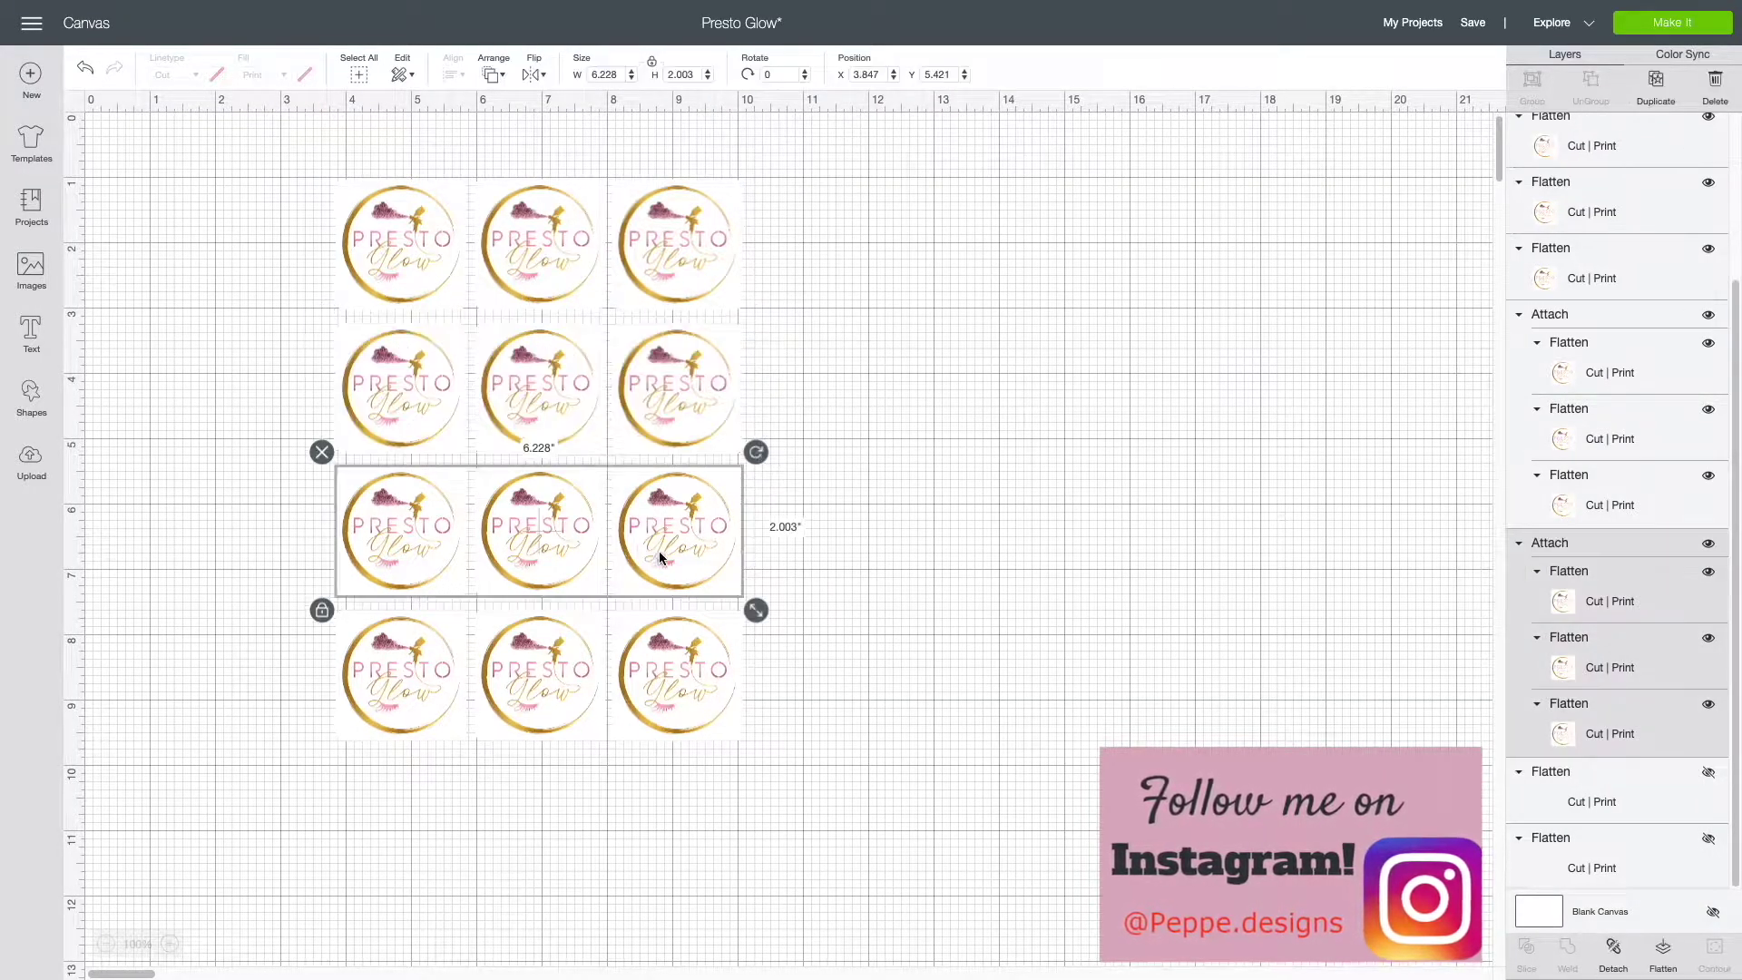
{"action": "left_click", "coordinate": [1615, 953]}
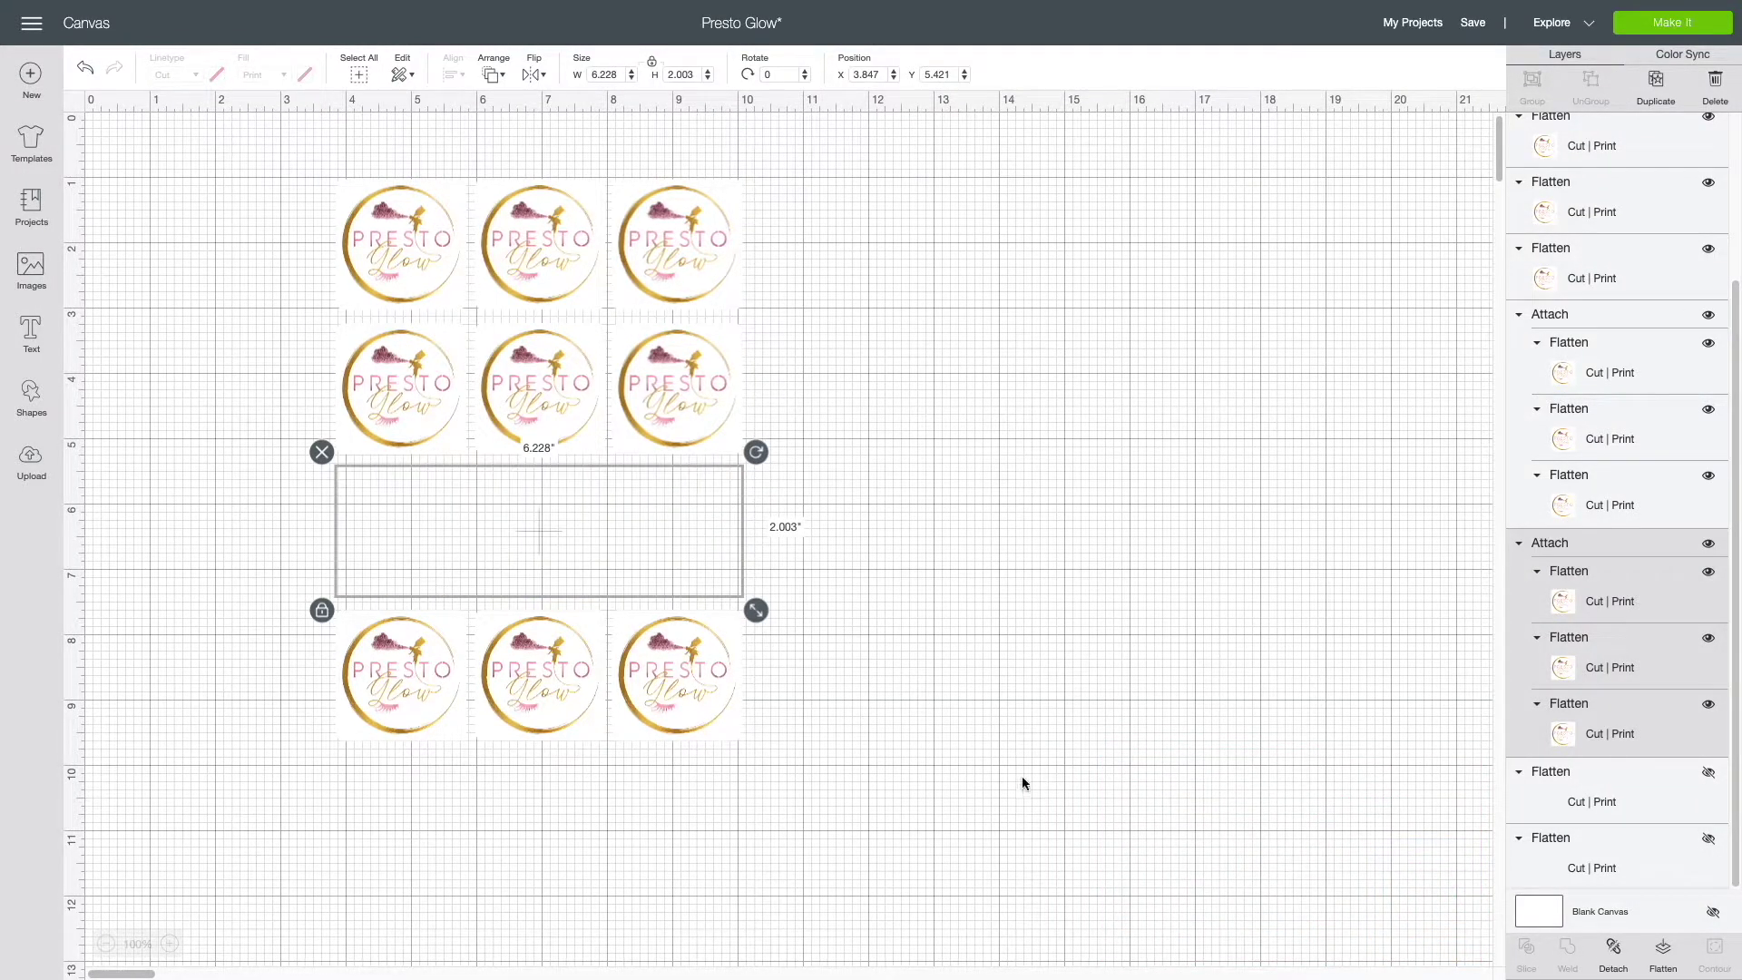
{"action": "left_click", "coordinate": [684, 693]}
{"action": "left_click", "coordinate": [1613, 952]}
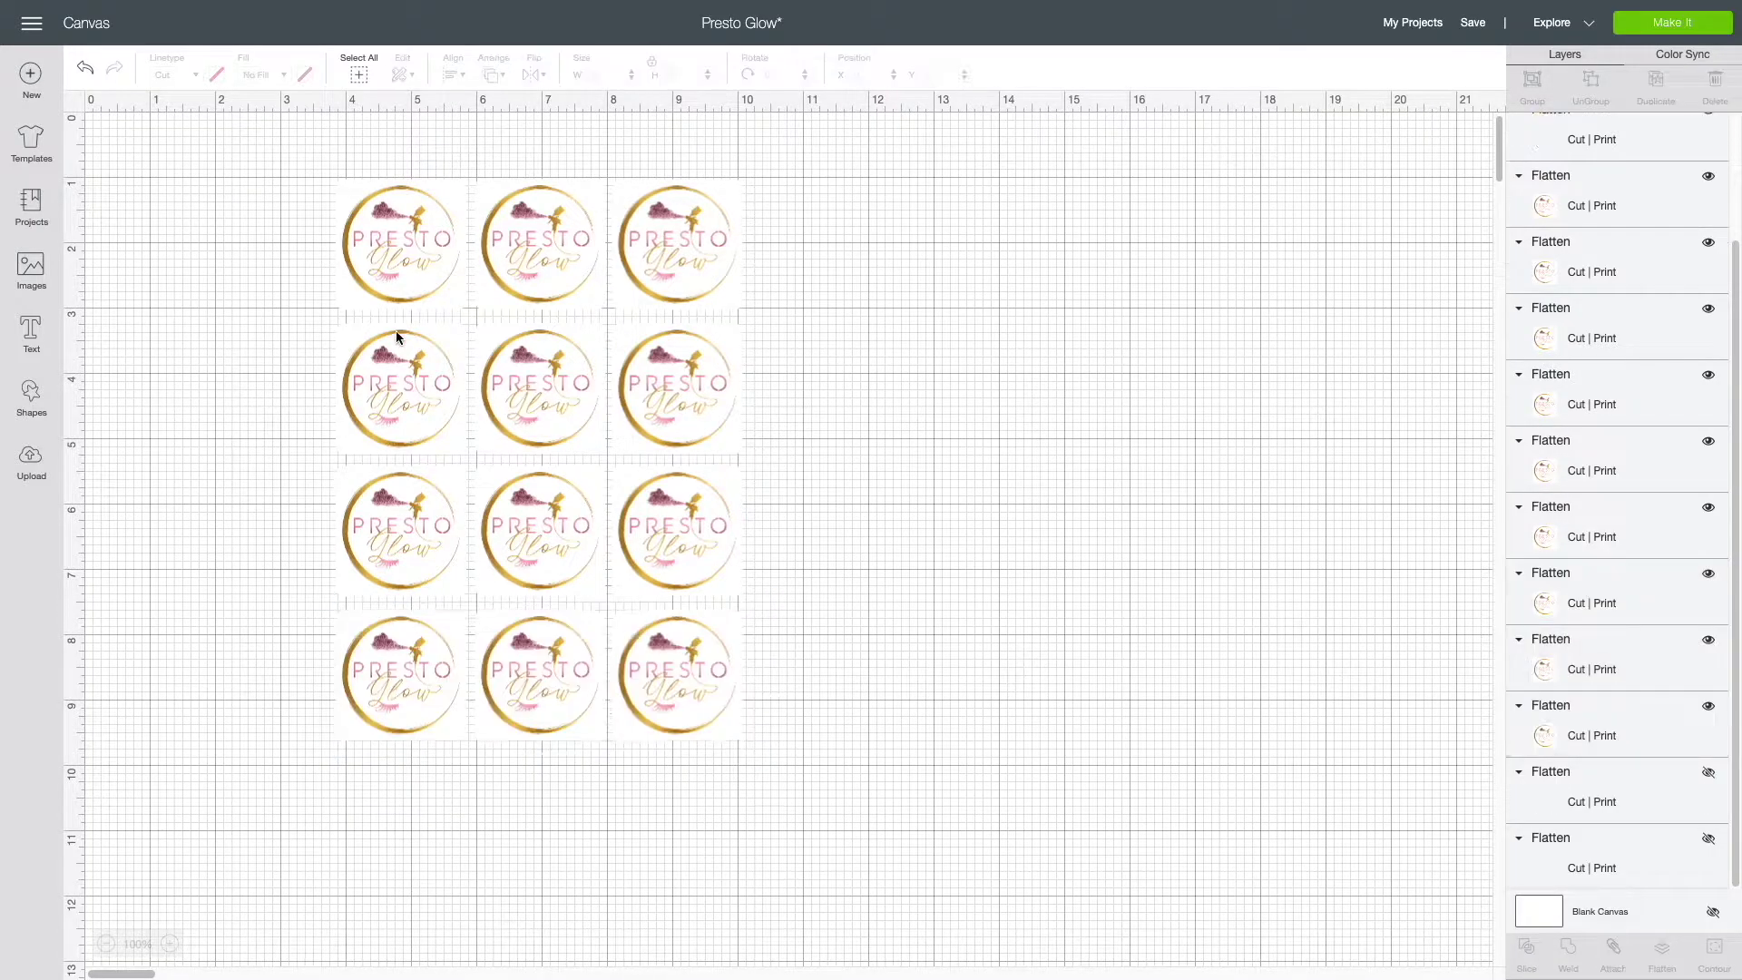
Unflatten the top-left and top-right stickers.
{"action": "left_click", "coordinate": [384, 243]}
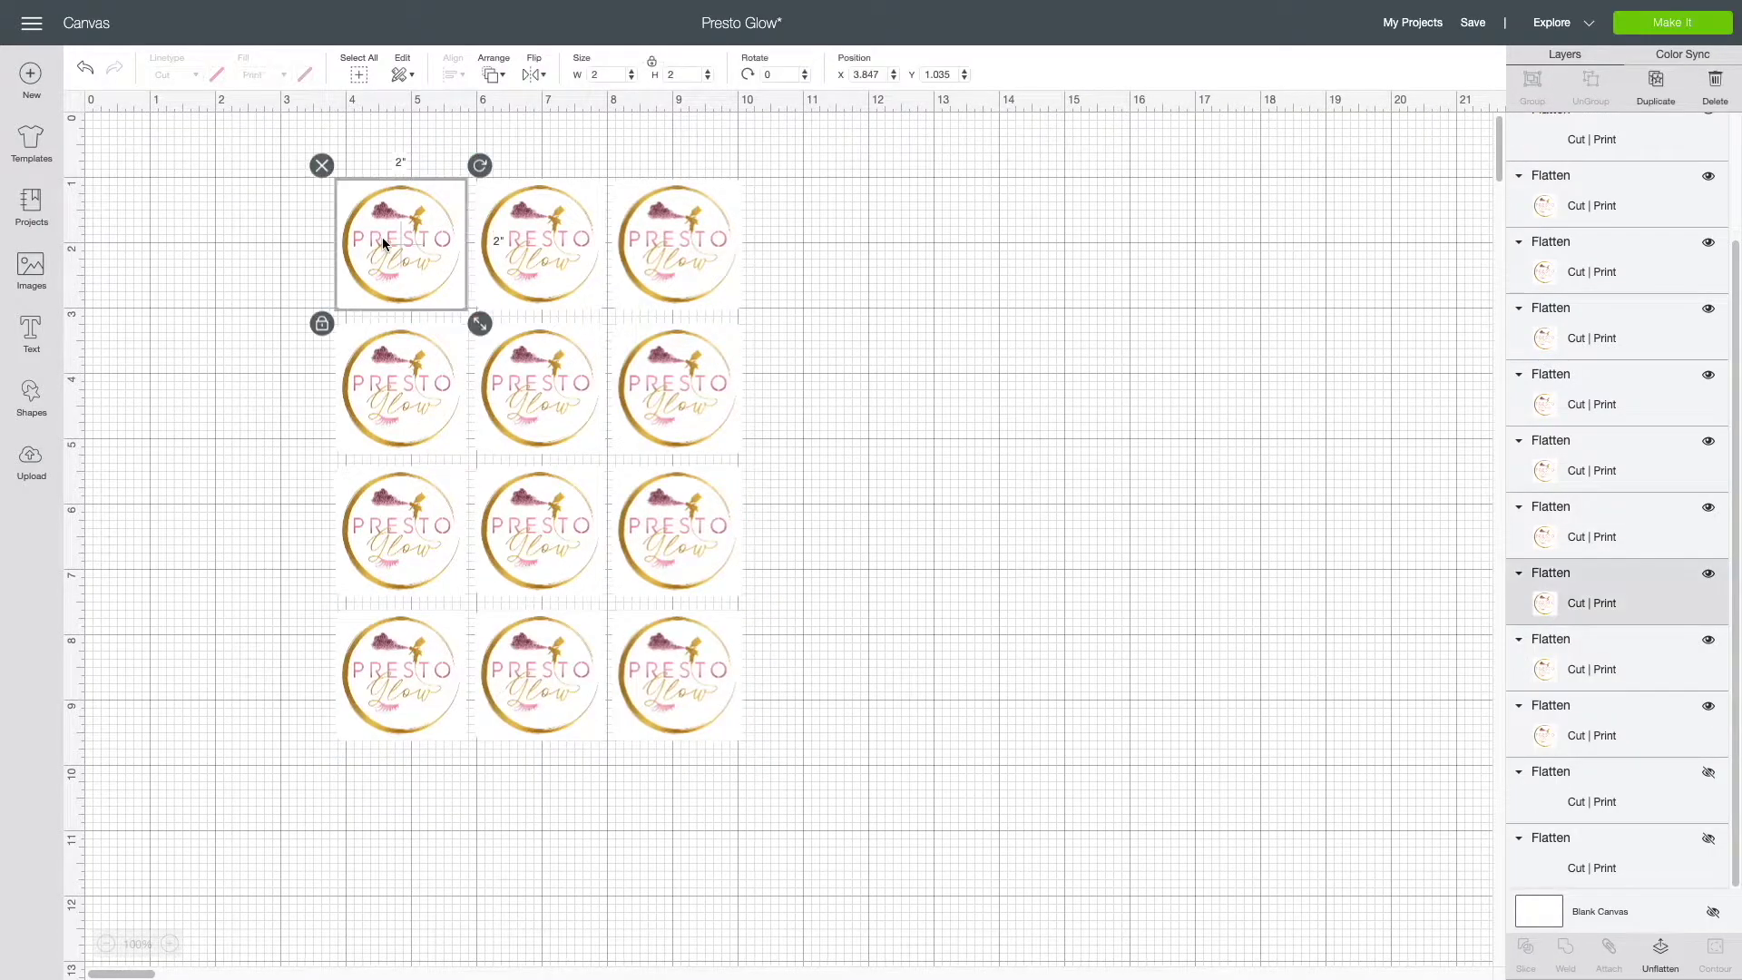
{"action": "left_click", "coordinate": [1660, 946]}
{"action": "left_click", "coordinate": [562, 262]}
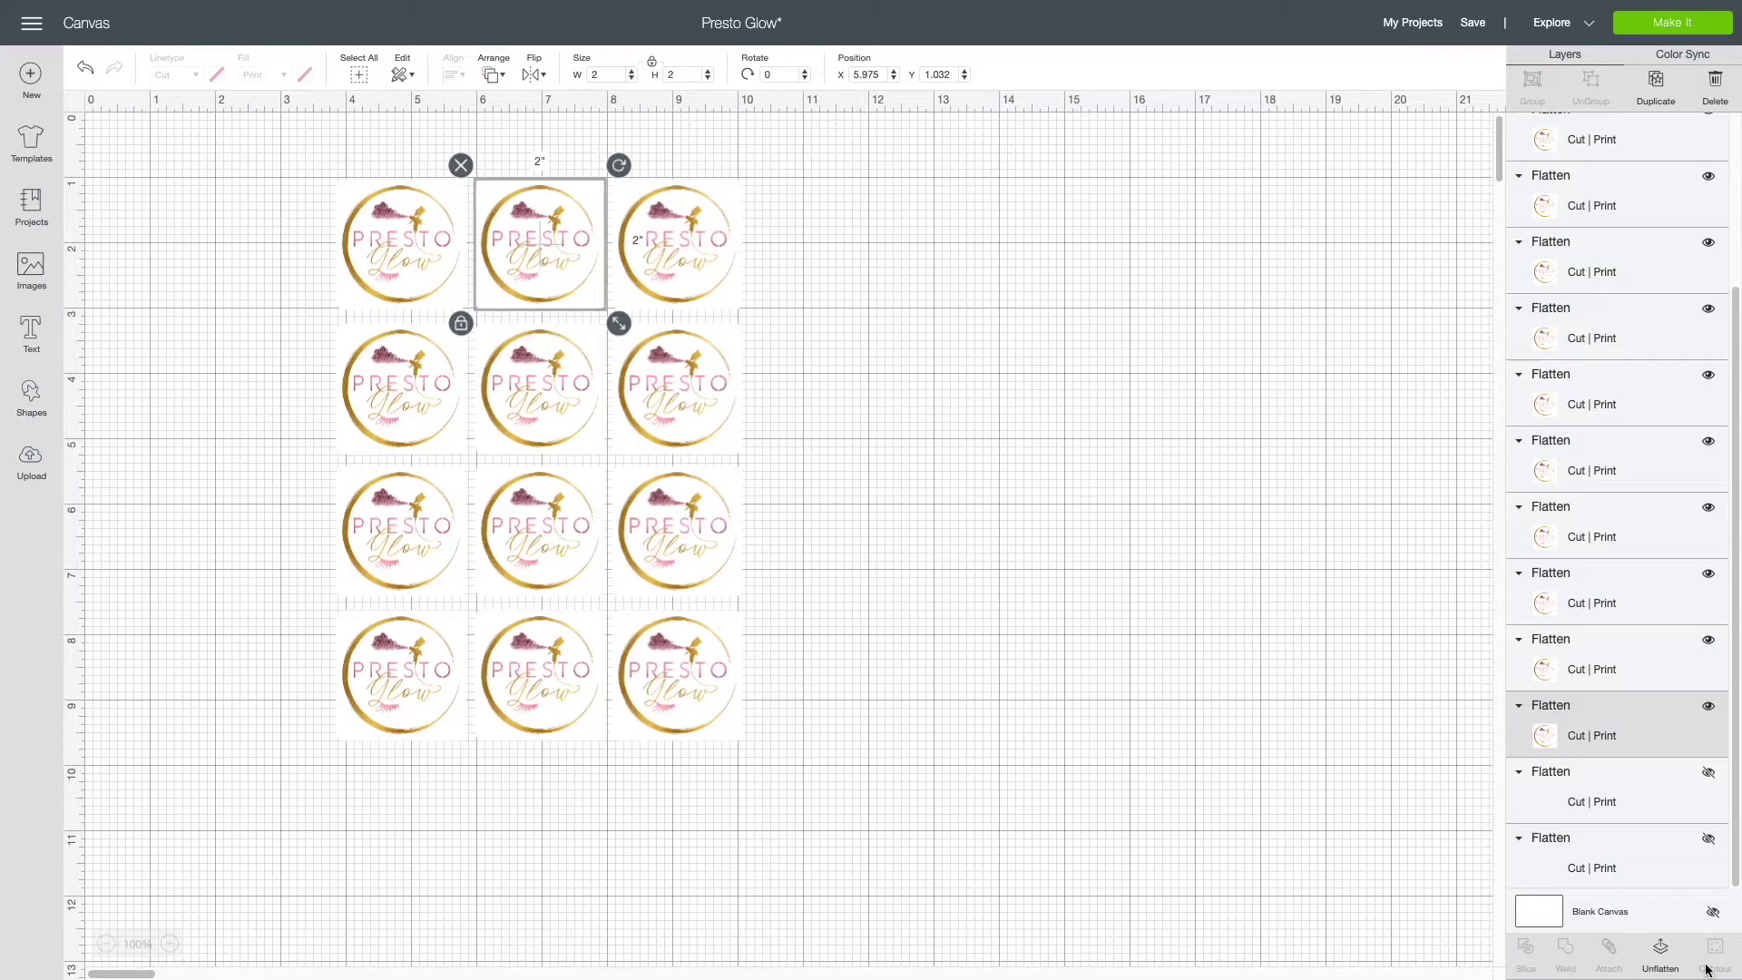
{"action": "left_click", "coordinate": [1669, 953]}
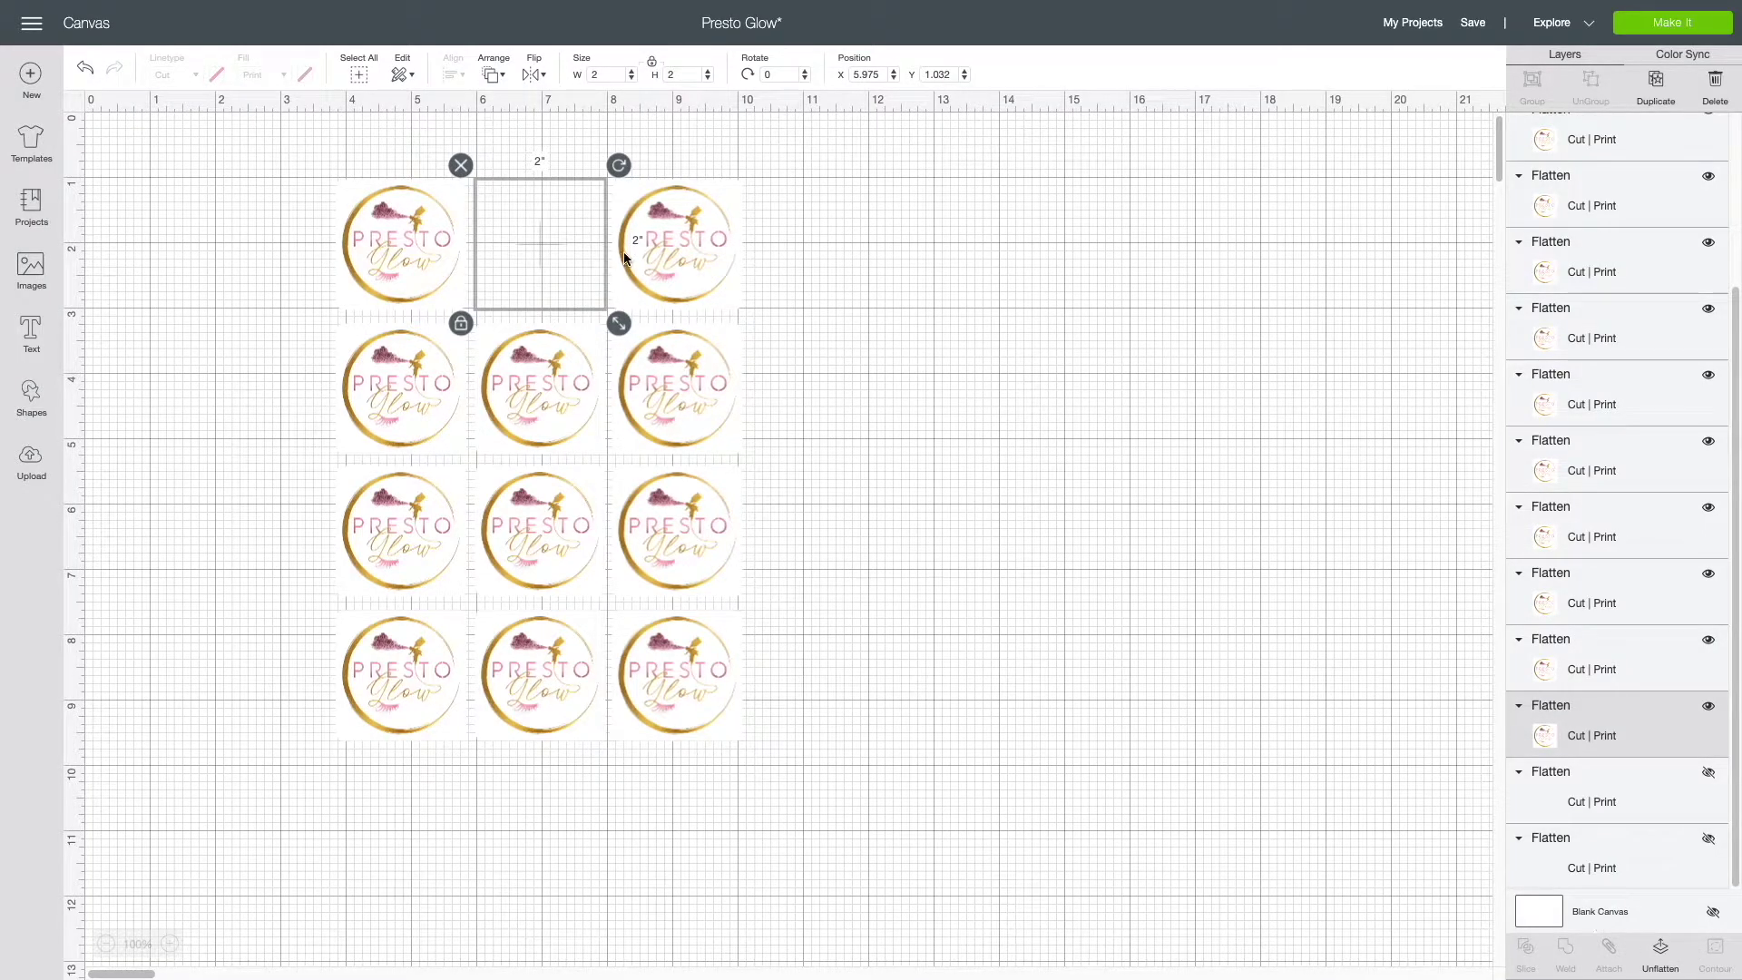
{"action": "left_click", "coordinate": [1659, 955]}
Nudge the top-left and top-middle stickers down 0.2 inch.
{"action": "left_click", "coordinate": [417, 263]}
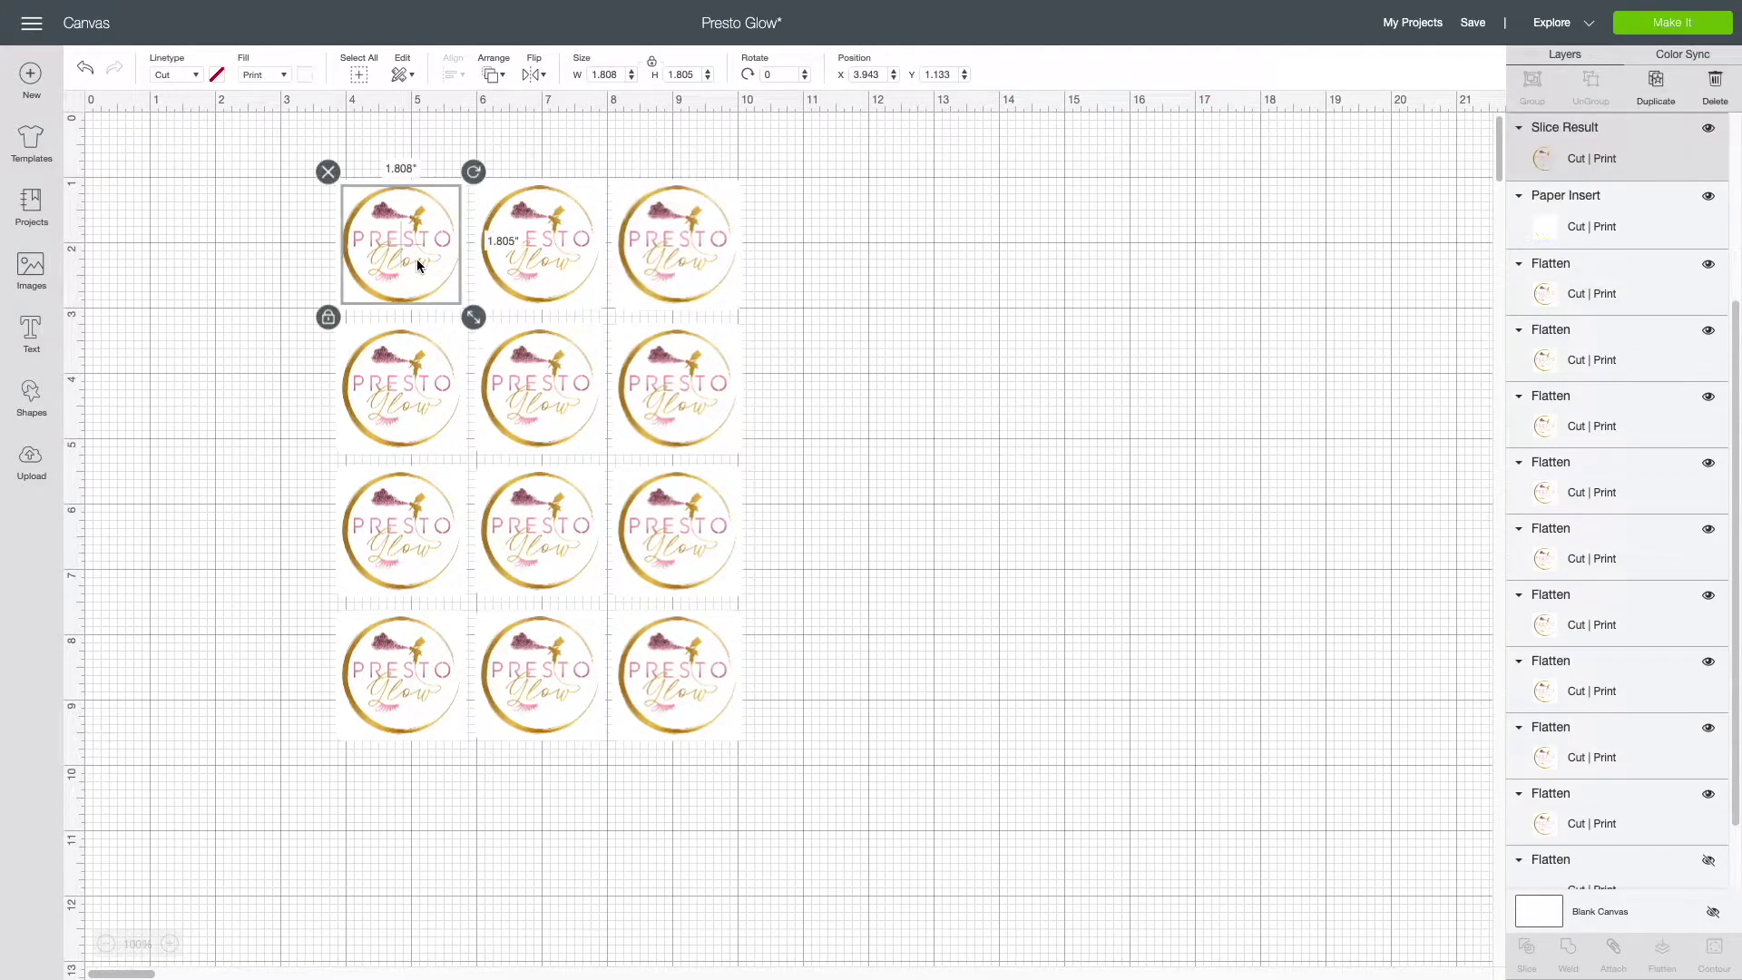
{"action": "key", "text": "Down"}
{"action": "key", "text": "Down"}
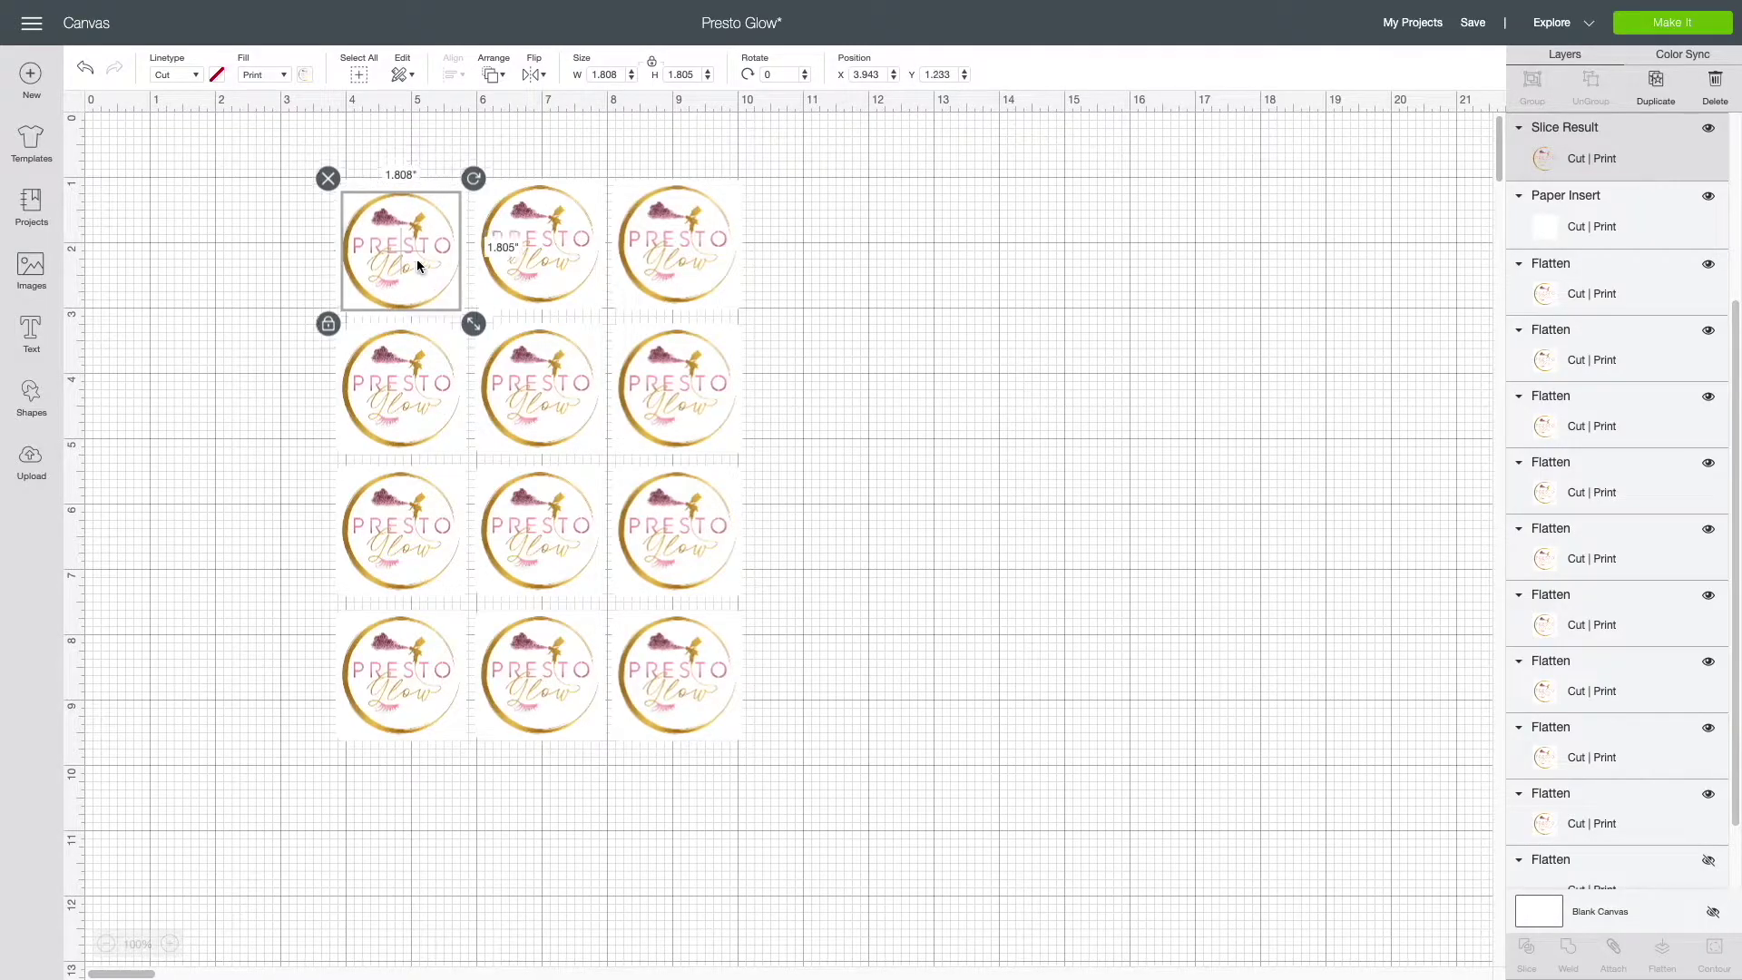
{"action": "left_click", "coordinate": [527, 263]}
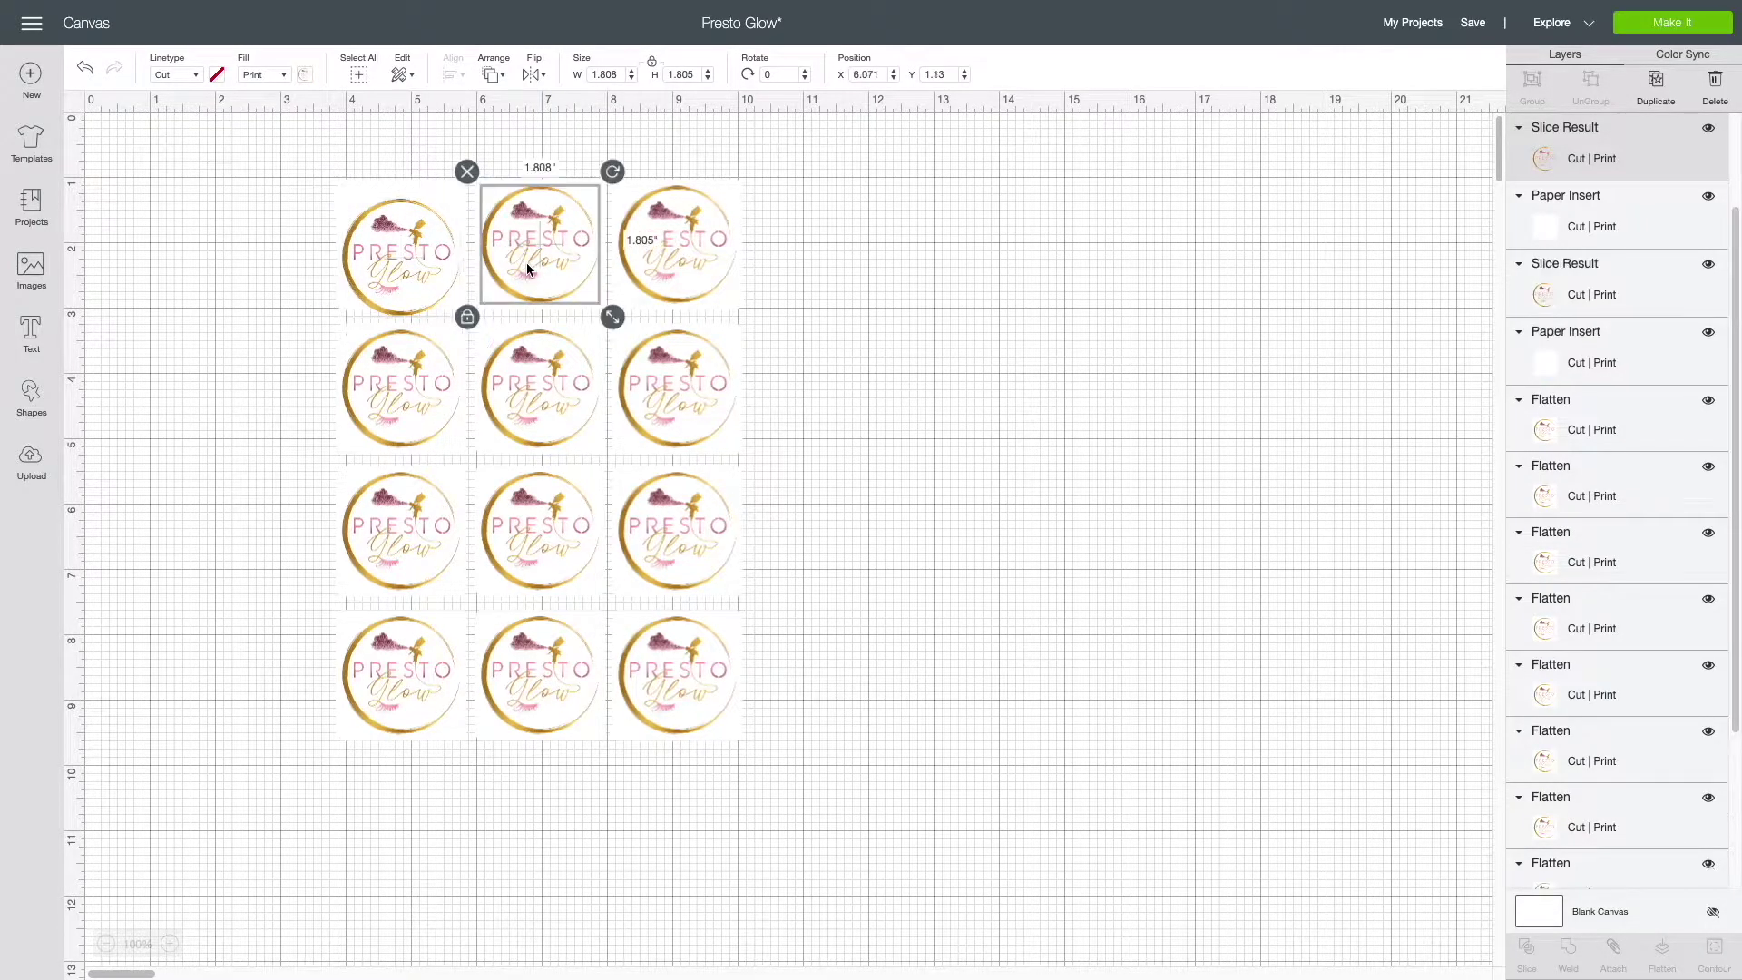
{"action": "key", "text": "Down"}
{"action": "key", "text": "Down"}
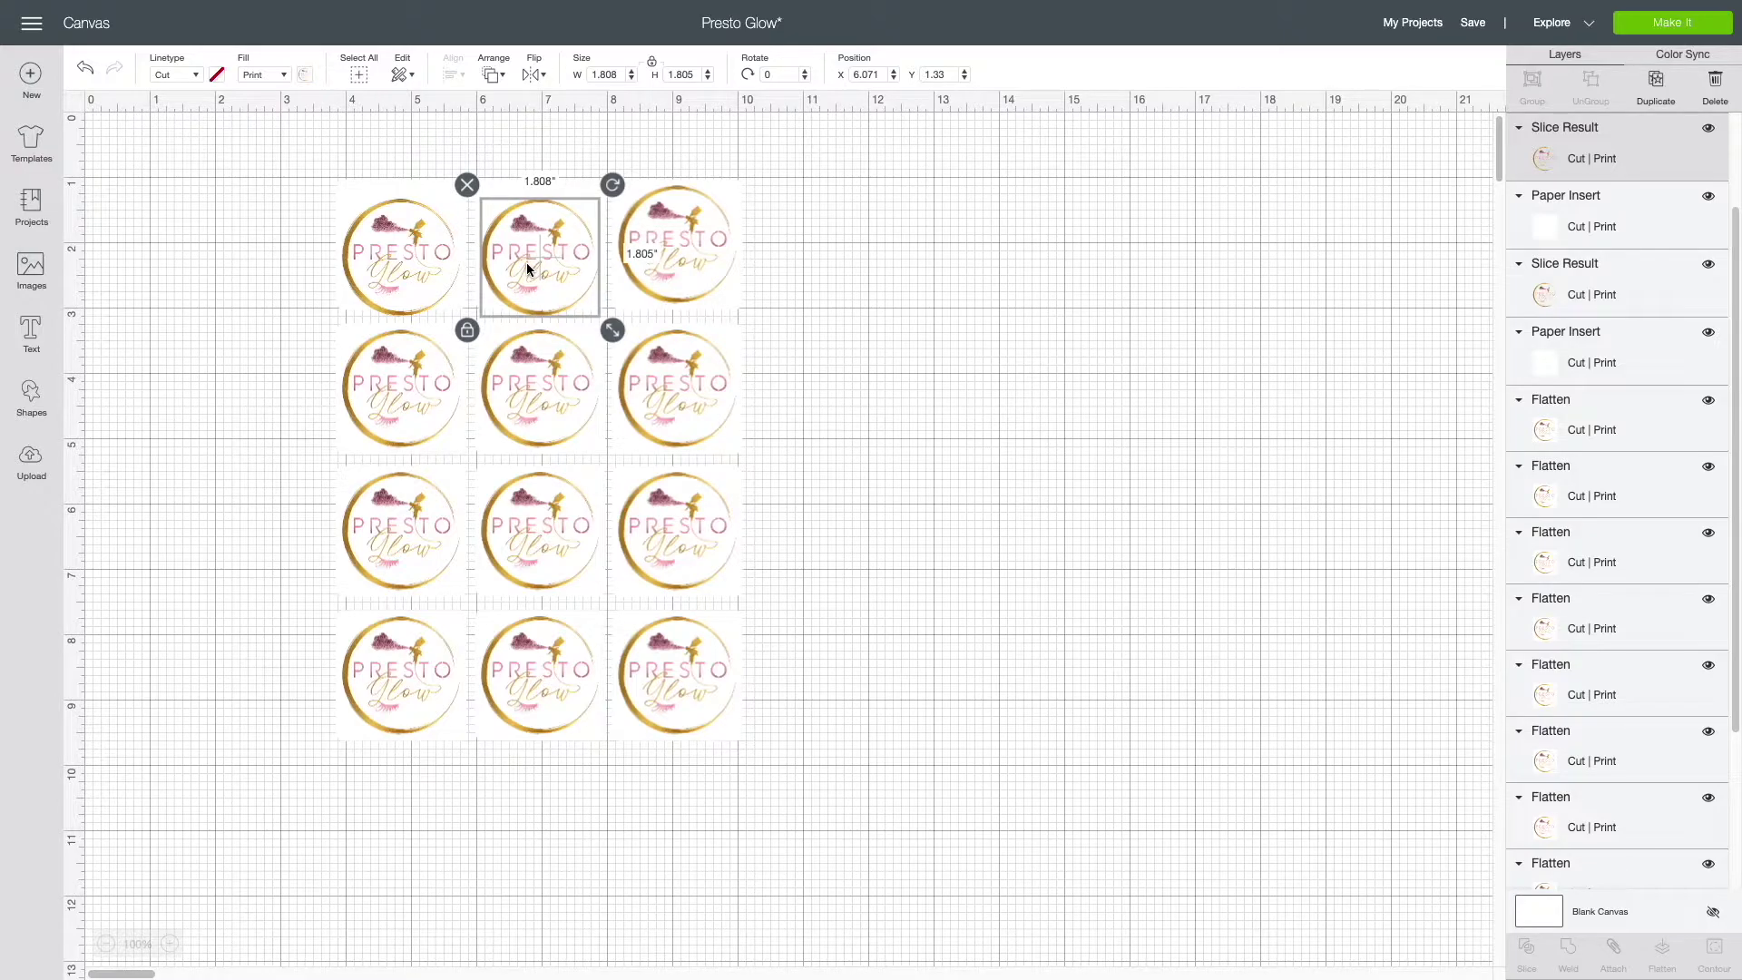
{"action": "left_click", "coordinate": [653, 265]}
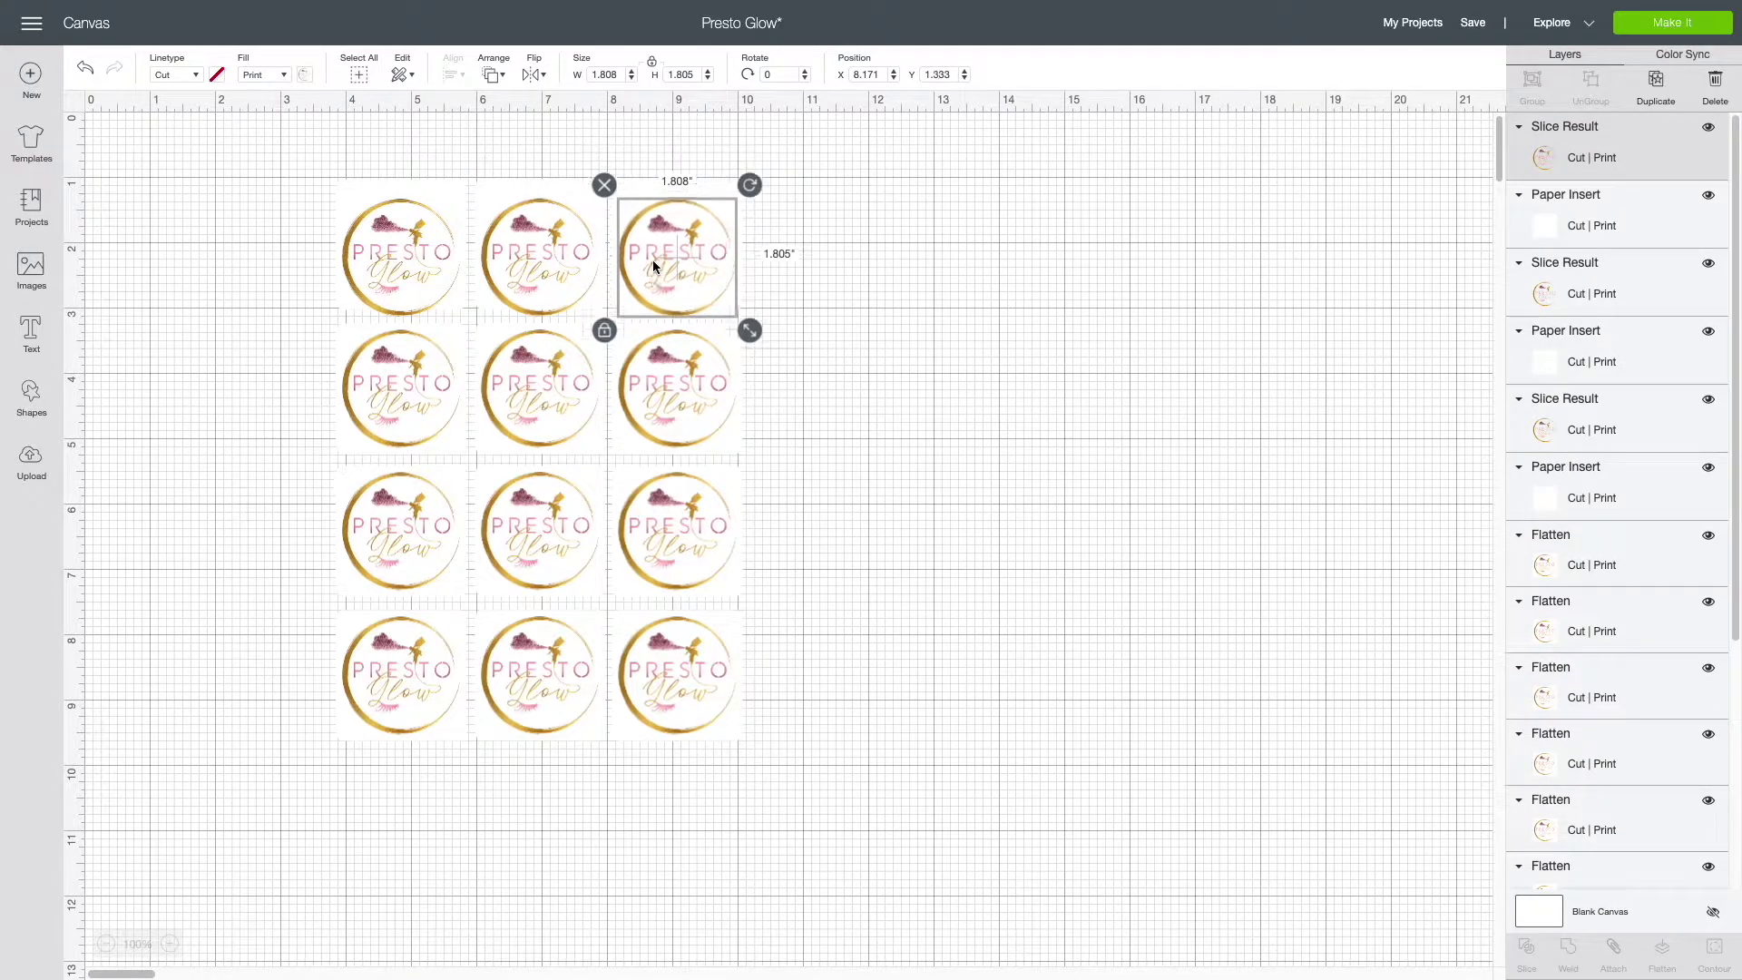
{"action": "left_click", "coordinate": [1066, 519]}
Unflatten the middle-left sticker and move the three second-row stickers down slightly.
{"action": "left_click_drag", "start_coordinate": [825, 483], "coordinate": [399, 682]}
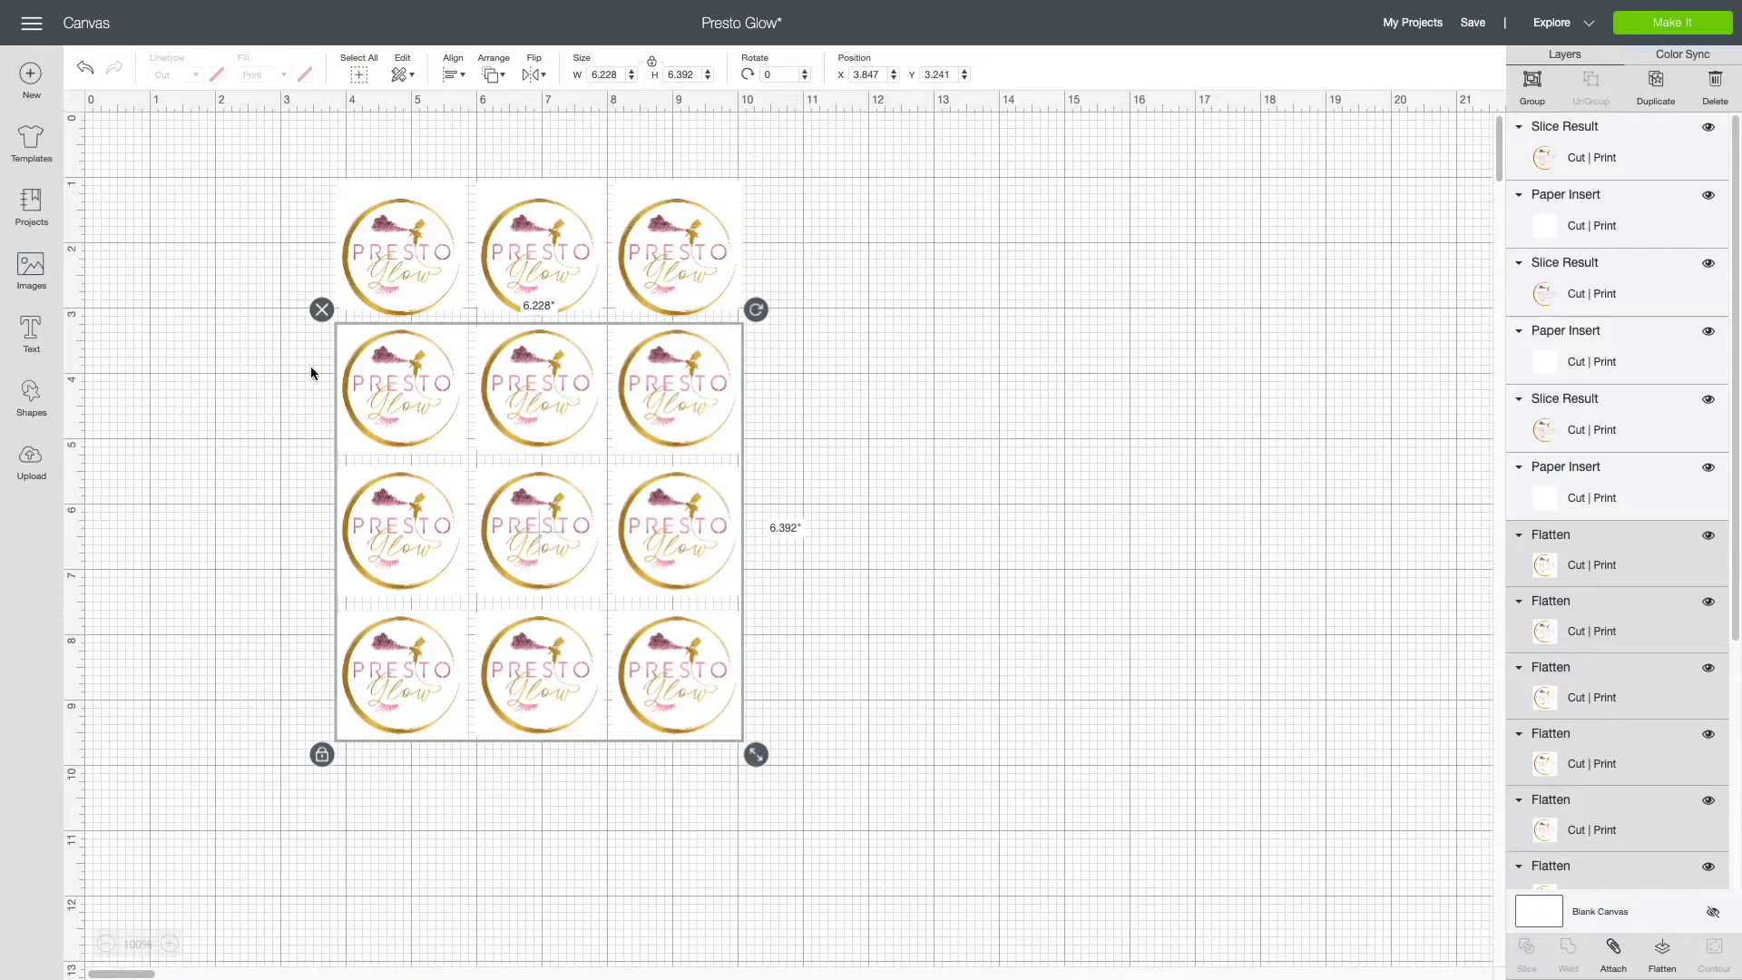
{"action": "left_click", "coordinate": [1071, 402]}
{"action": "left_click", "coordinate": [399, 403]}
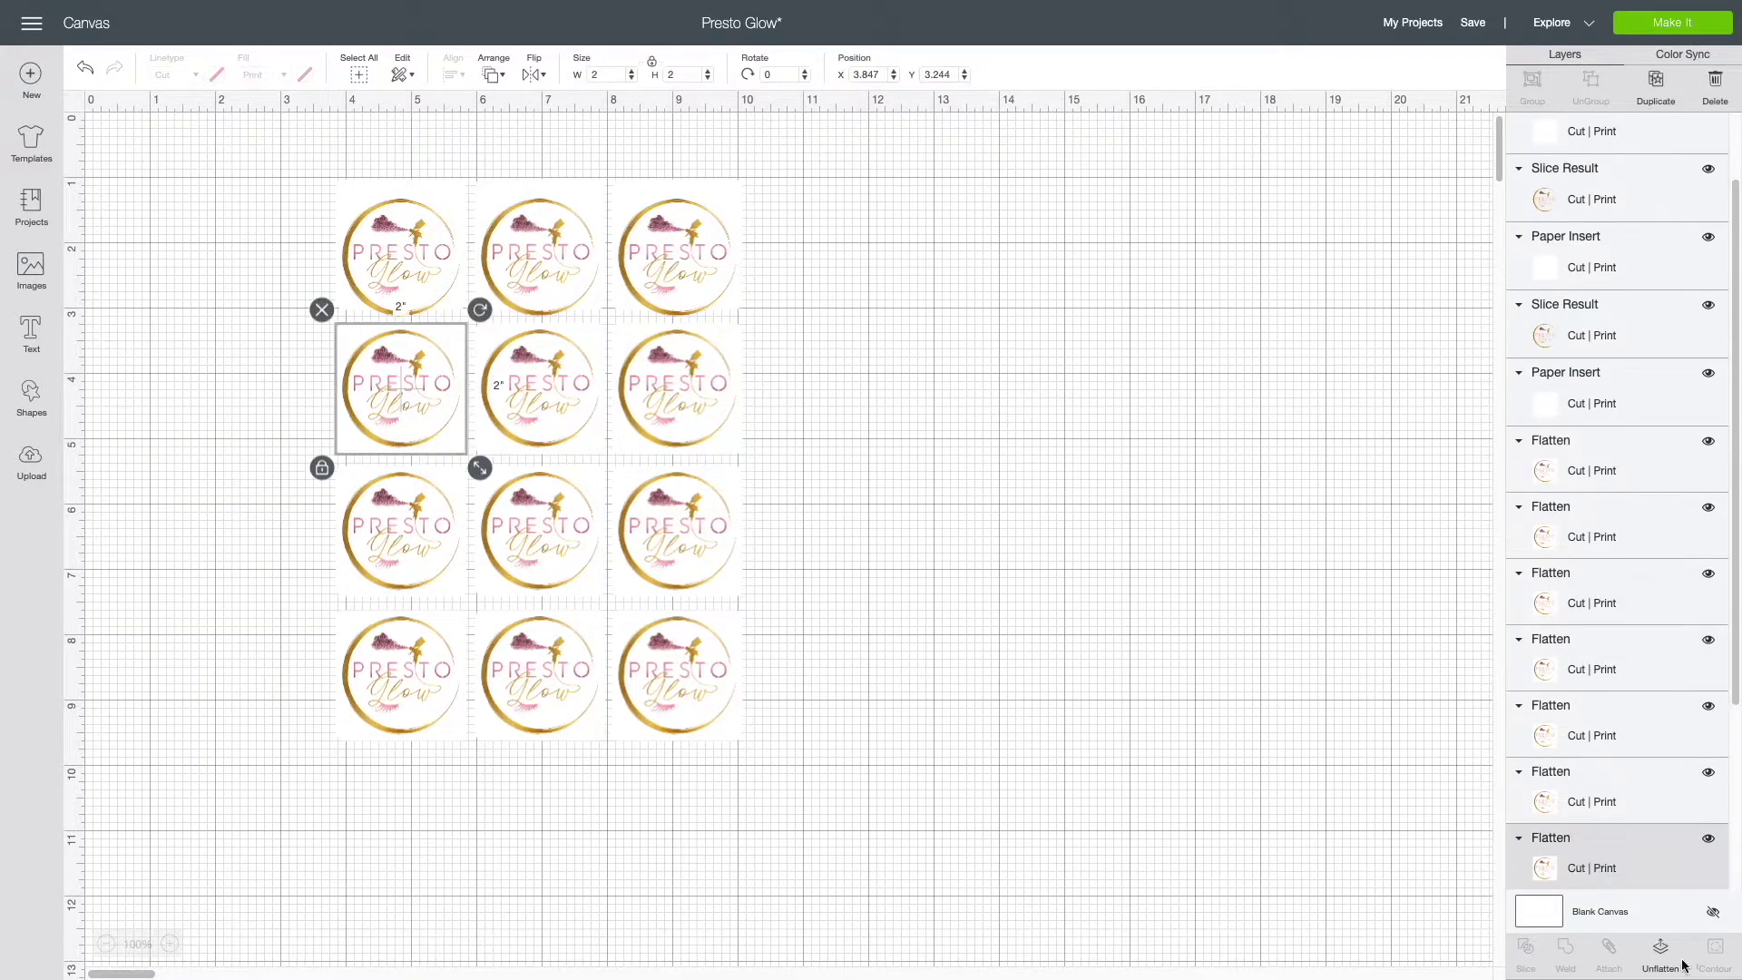
{"action": "left_click", "coordinate": [1660, 951]}
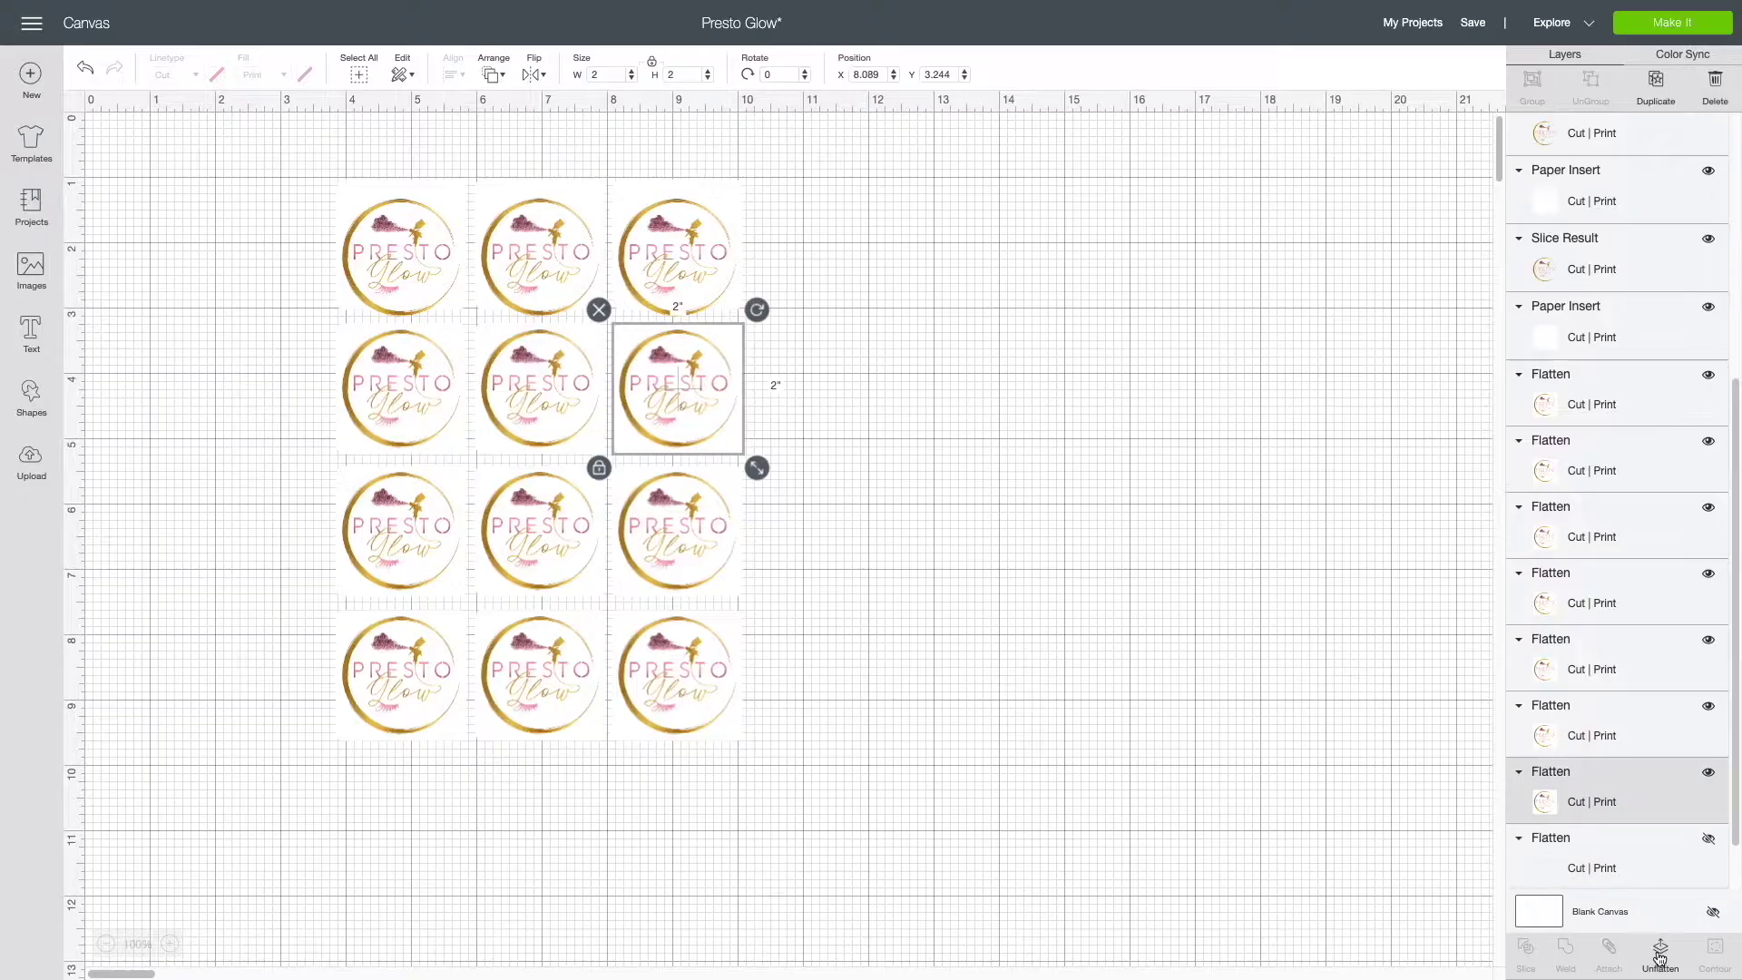
{"action": "left_click_drag", "start_coordinate": [386, 394], "coordinate": [385, 409]}
{"action": "left_click_drag", "start_coordinate": [554, 384], "coordinate": [553, 399]}
{"action": "left_click_drag", "start_coordinate": [690, 385], "coordinate": [690, 398]}
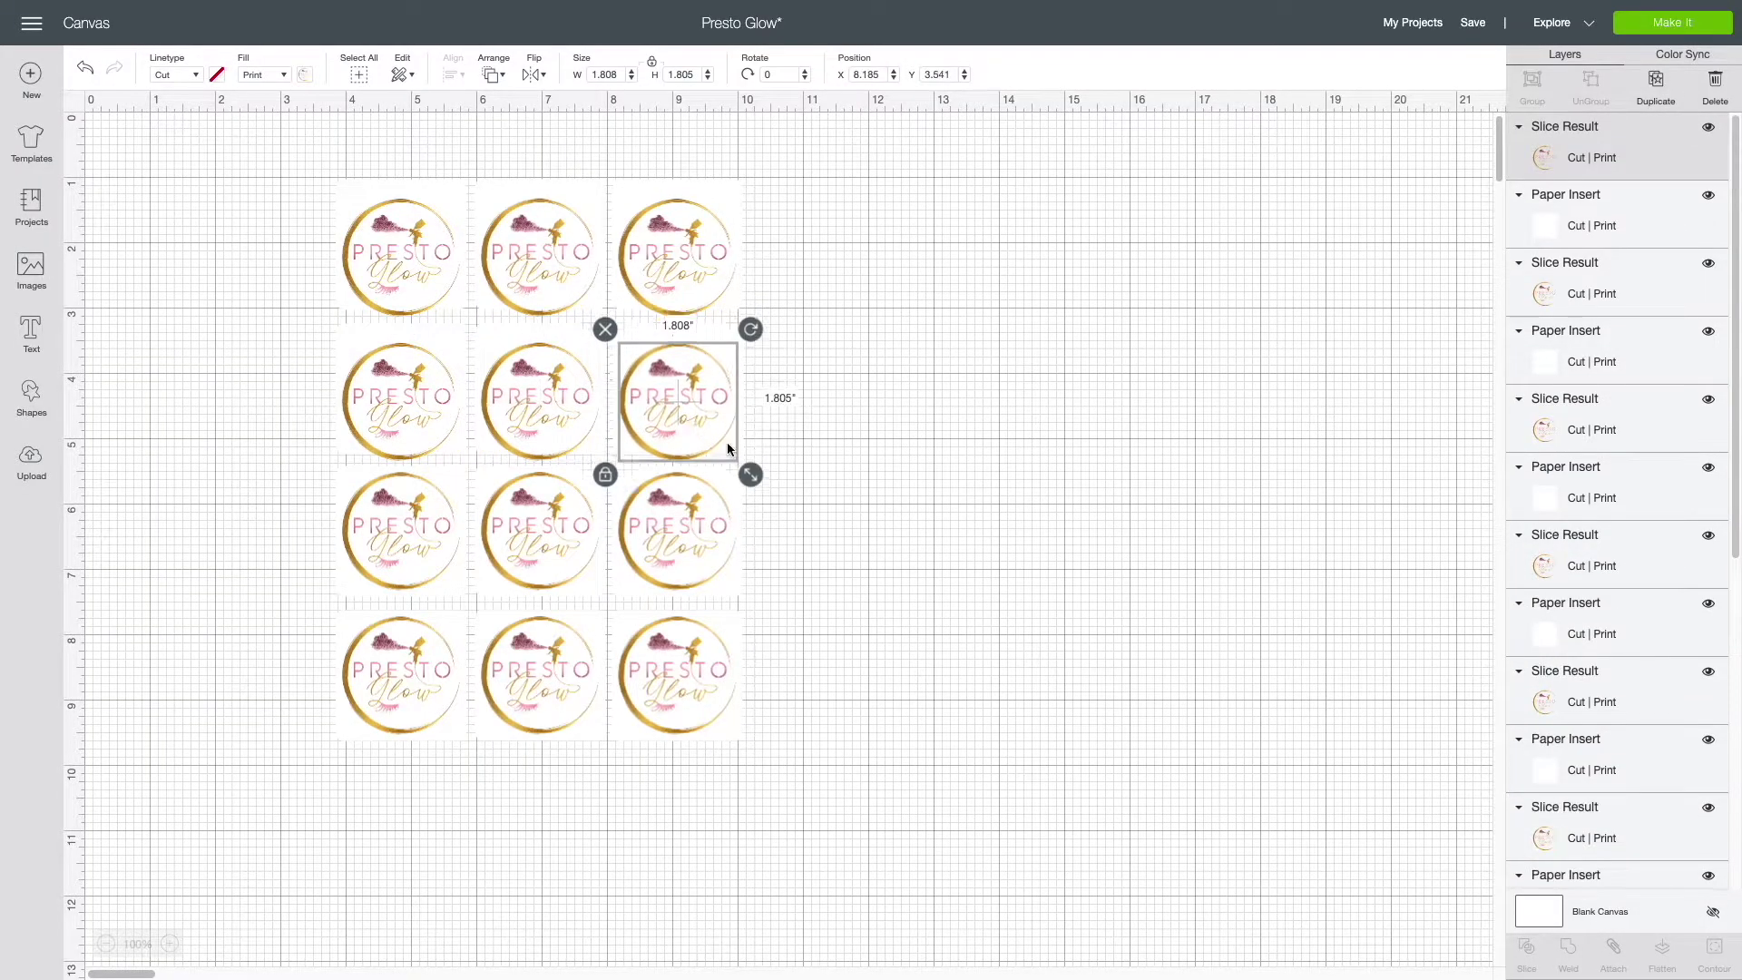
Unflatten the stickers in the third and bottom rows.
{"action": "left_click", "coordinate": [399, 531]}
{"action": "left_click", "coordinate": [1685, 949]}
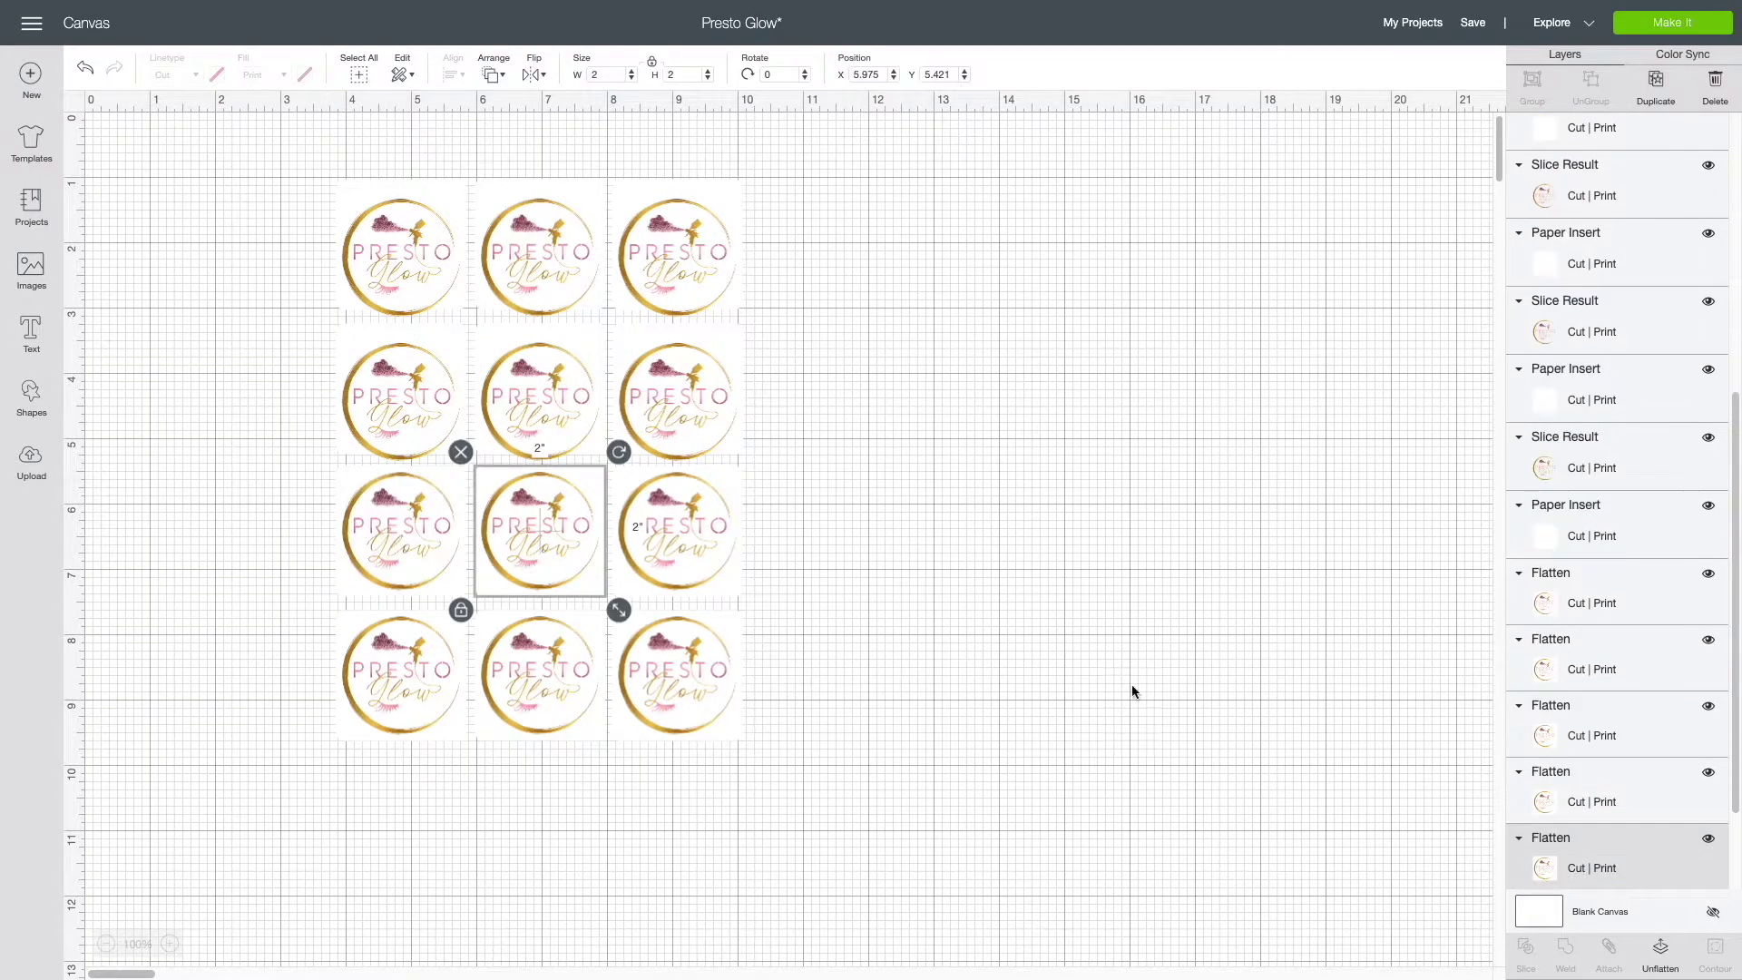
{"action": "left_click", "coordinate": [400, 532]}
{"action": "left_click", "coordinate": [544, 536]}
{"action": "left_click", "coordinate": [716, 537]}
{"action": "left_click", "coordinate": [399, 676]}
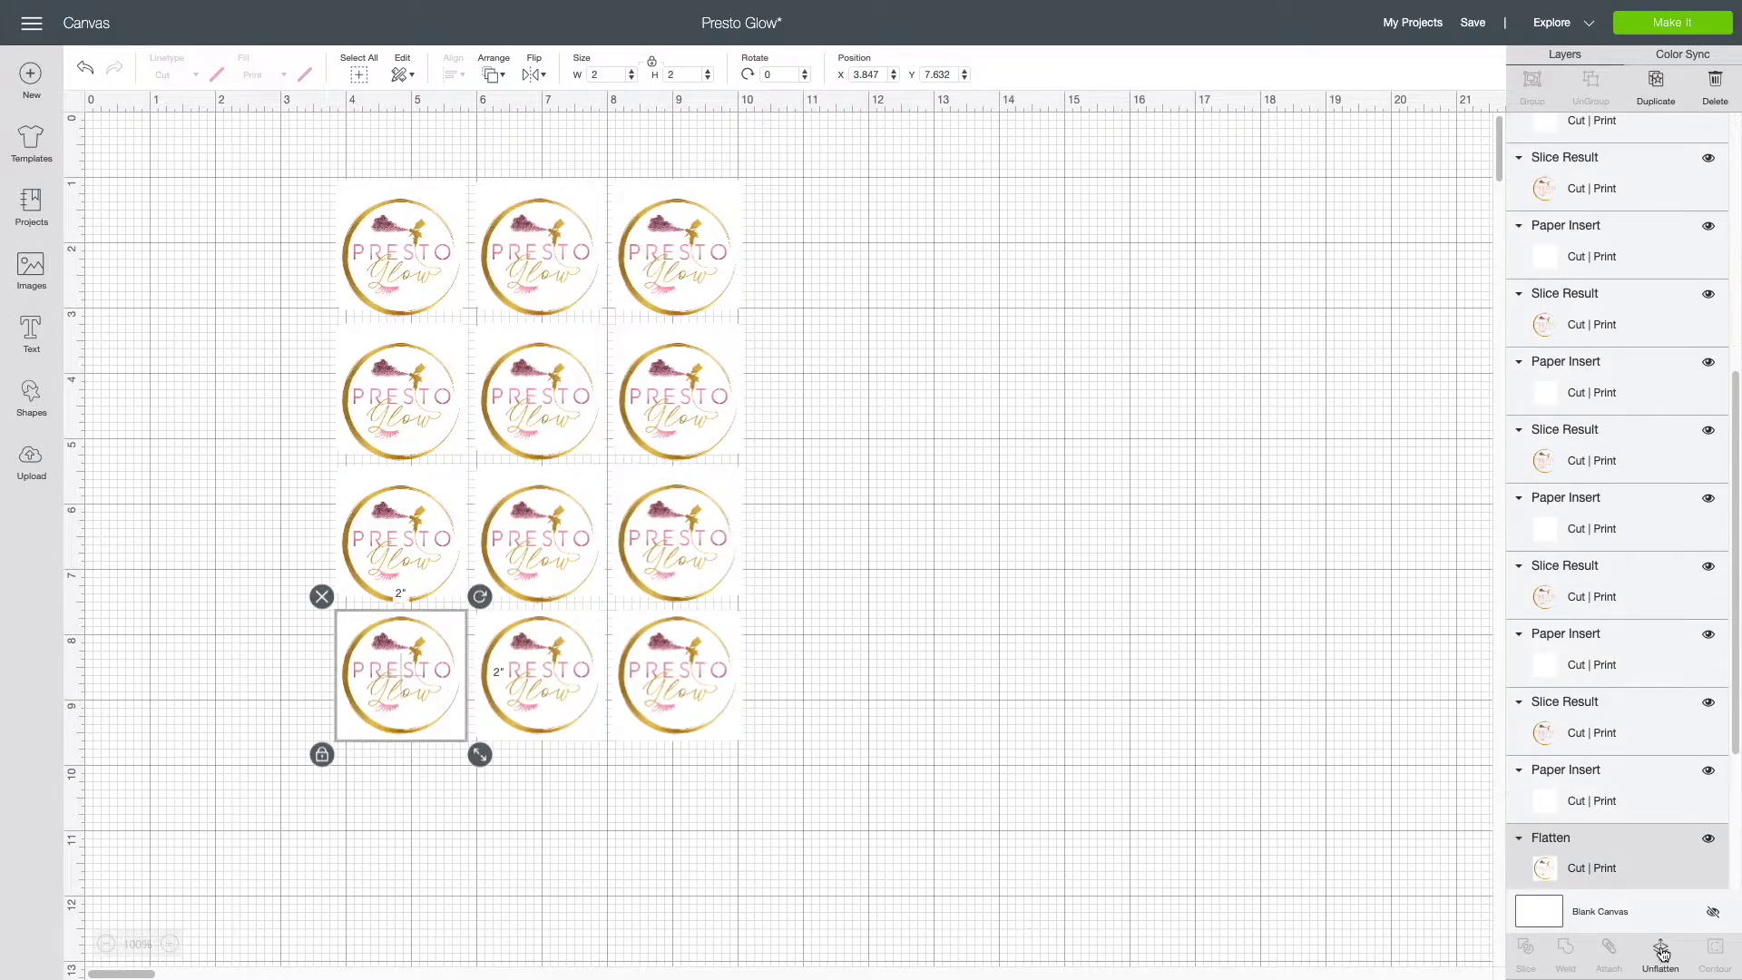
{"action": "left_click", "coordinate": [539, 676]}
{"action": "left_click", "coordinate": [1660, 950]}
{"action": "left_click", "coordinate": [399, 690]}
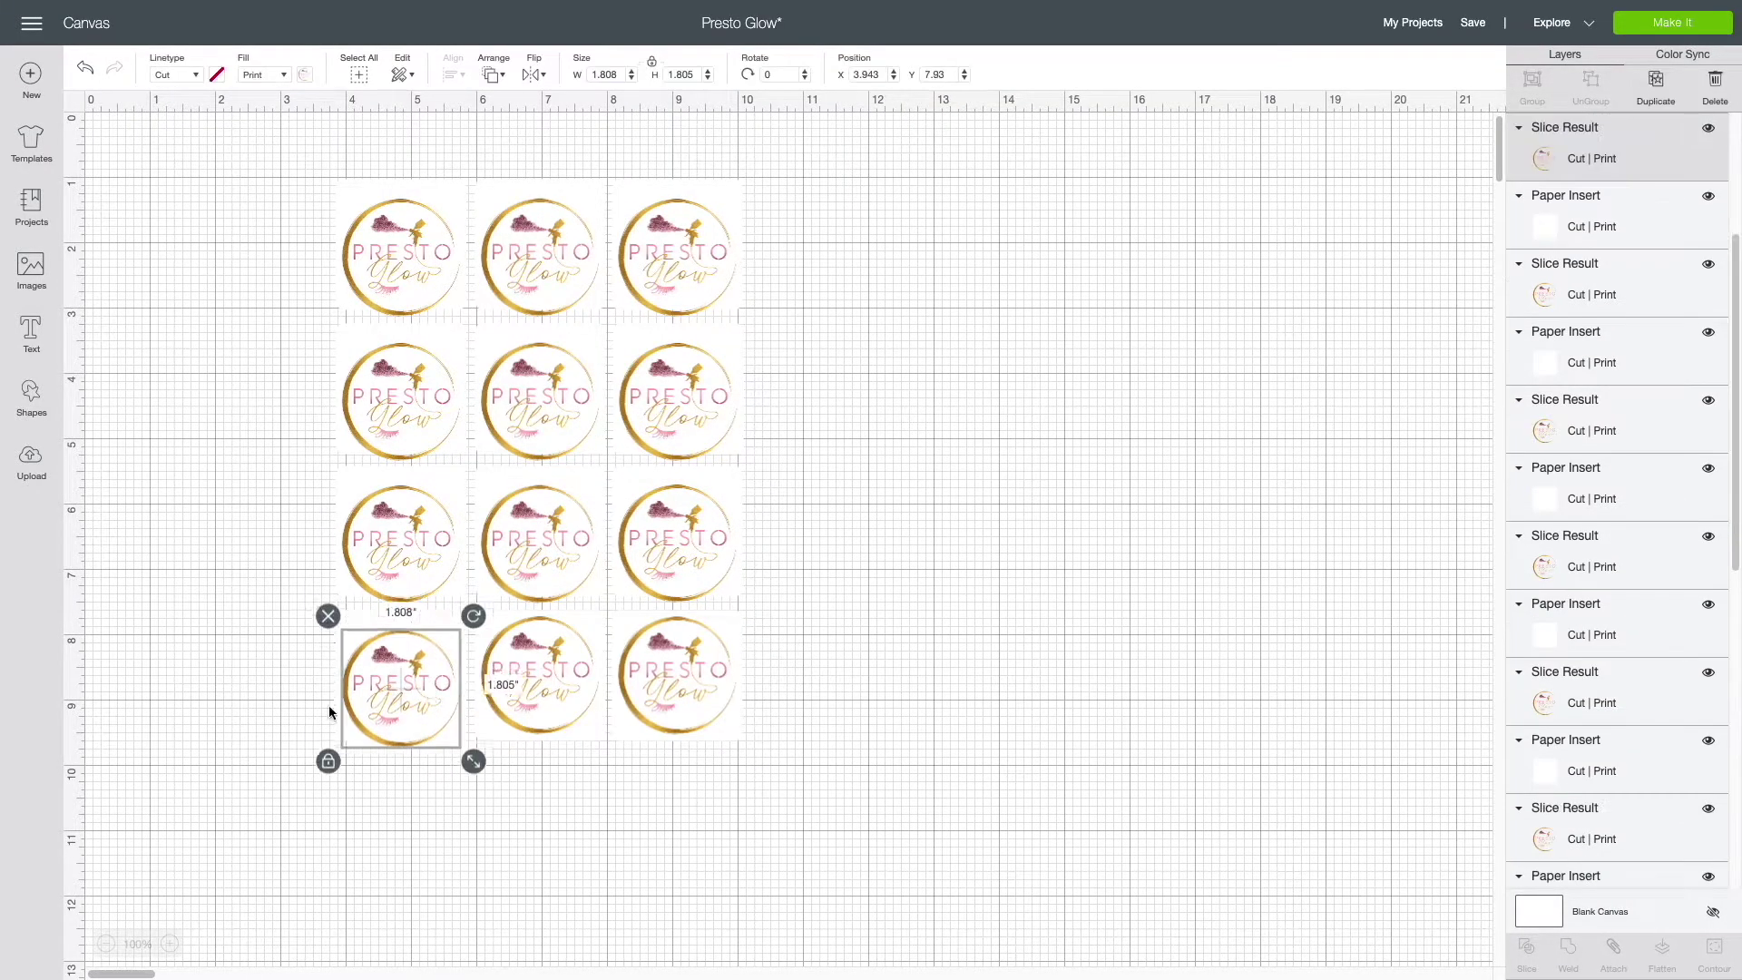
{"action": "left_click", "coordinate": [571, 723]}
{"action": "left_click", "coordinate": [712, 711]}
Select all twelve stickers, attach them, and send them to Make It.
{"action": "key", "text": "ctrl+a"}
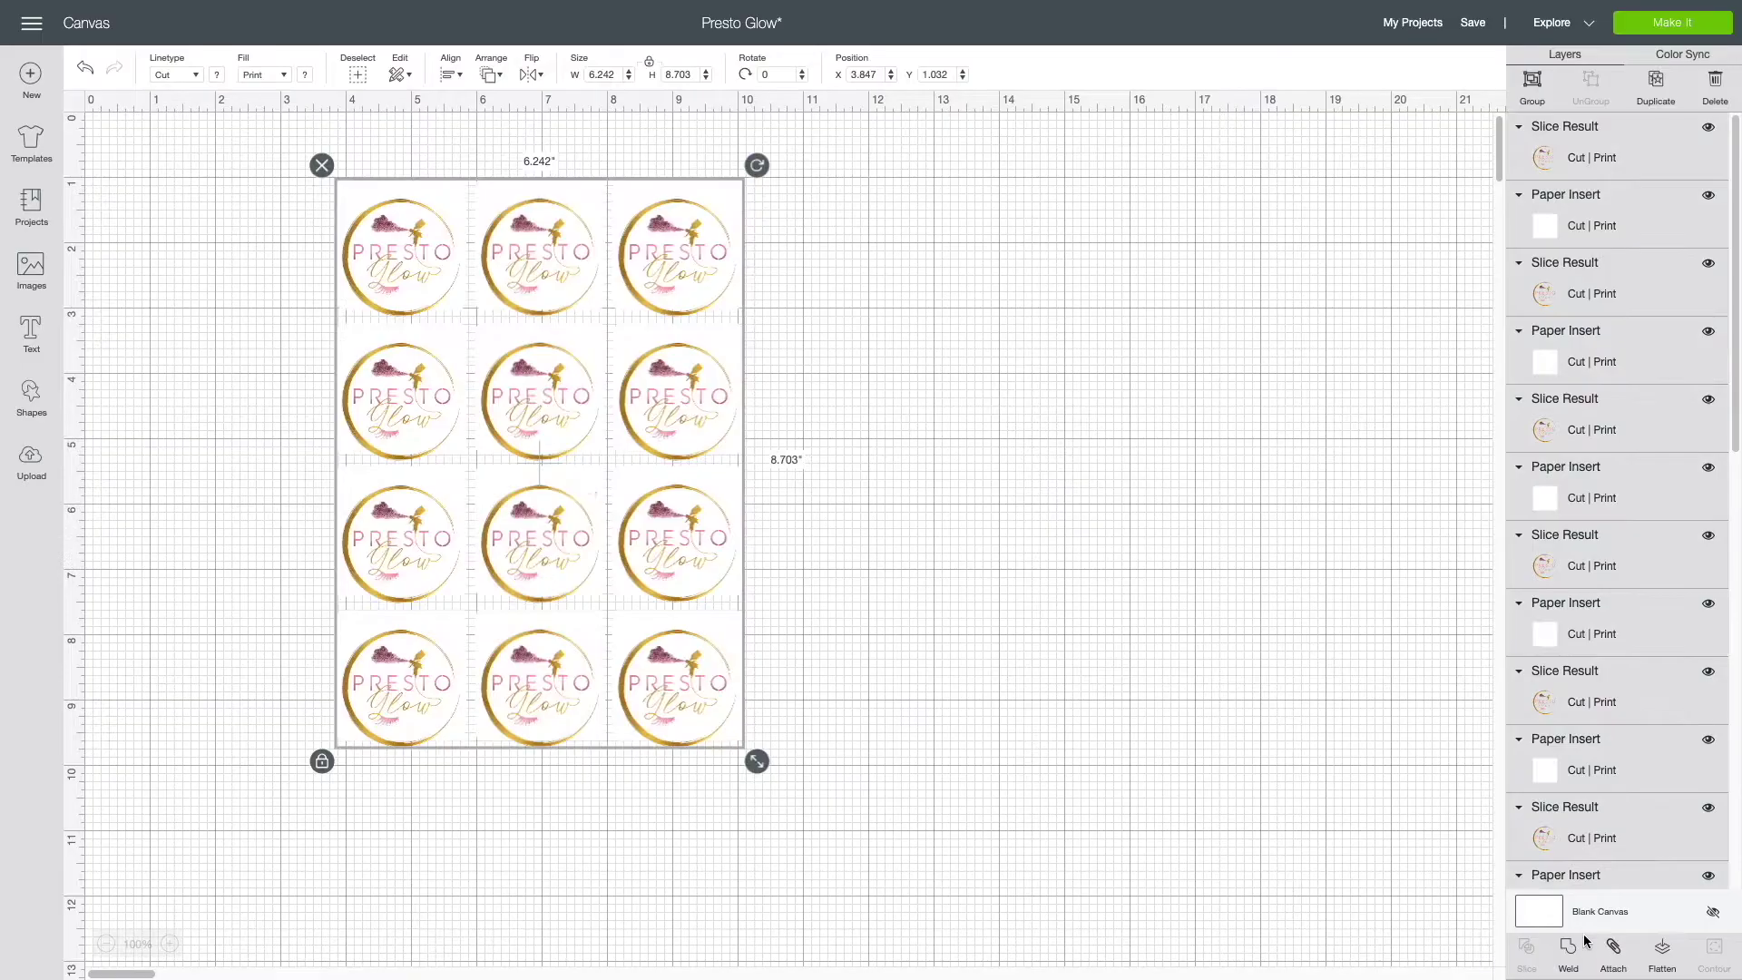
{"action": "left_click", "coordinate": [1613, 948]}
{"action": "left_click", "coordinate": [1710, 25]}
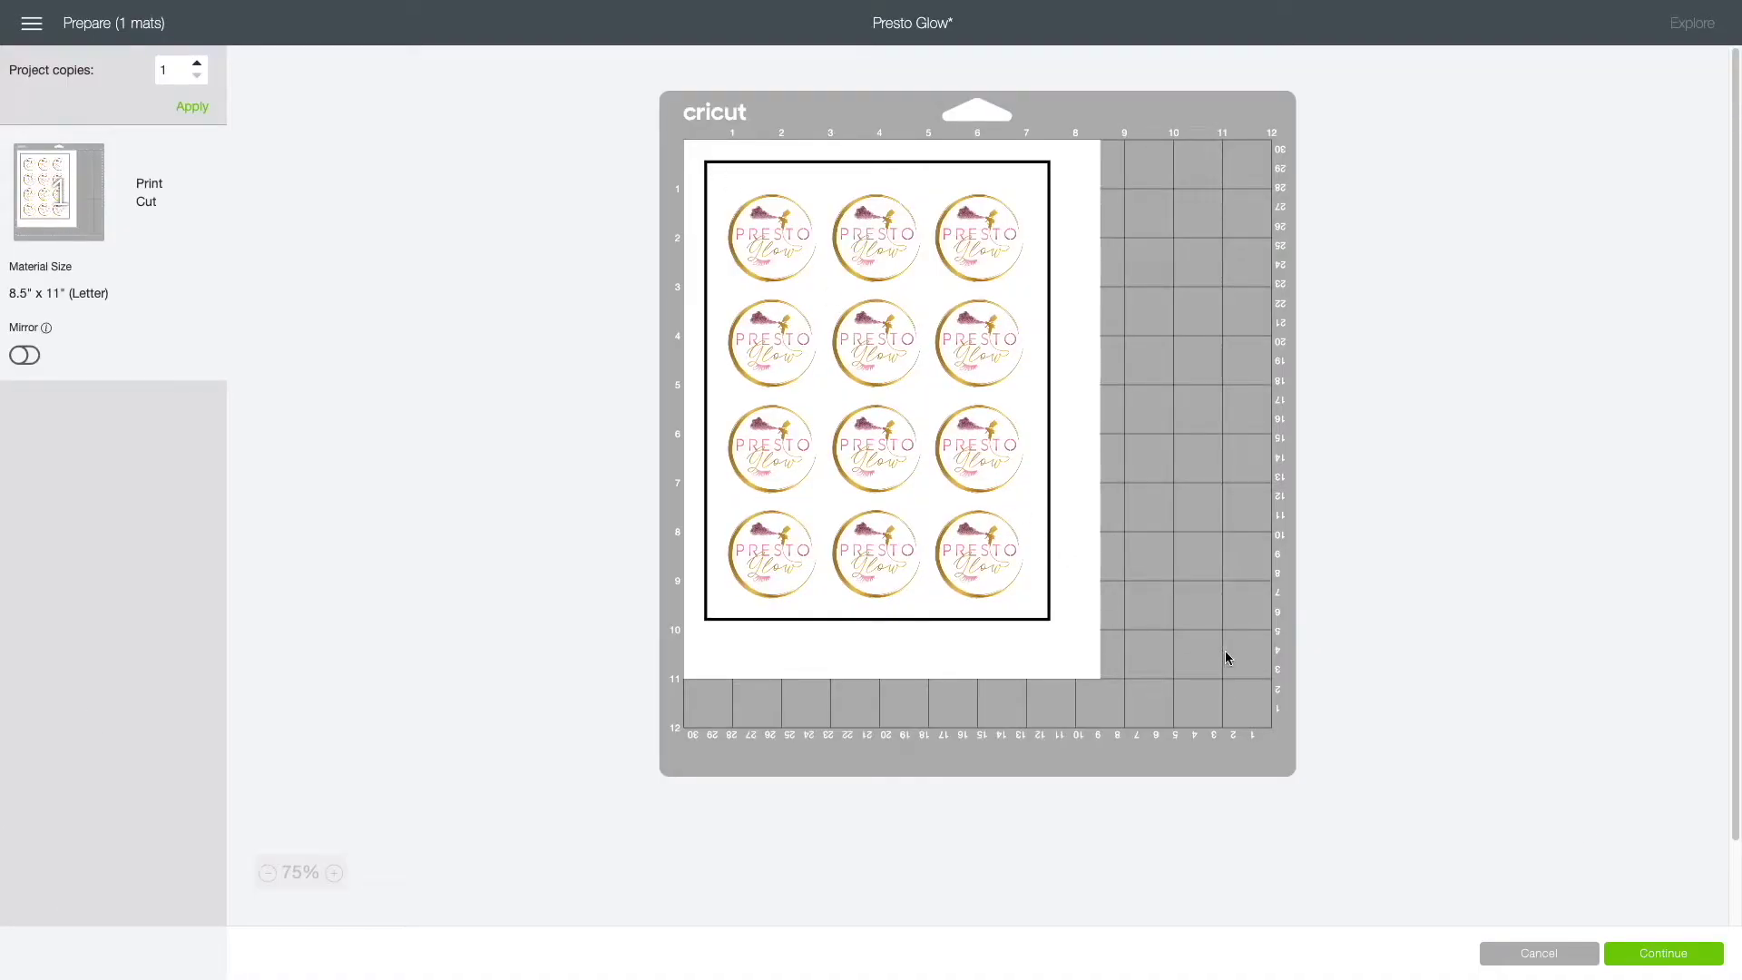
Print the sticker sheet with bleed on the EPSON ET-4550 Series.
{"action": "left_click", "coordinate": [1683, 953]}
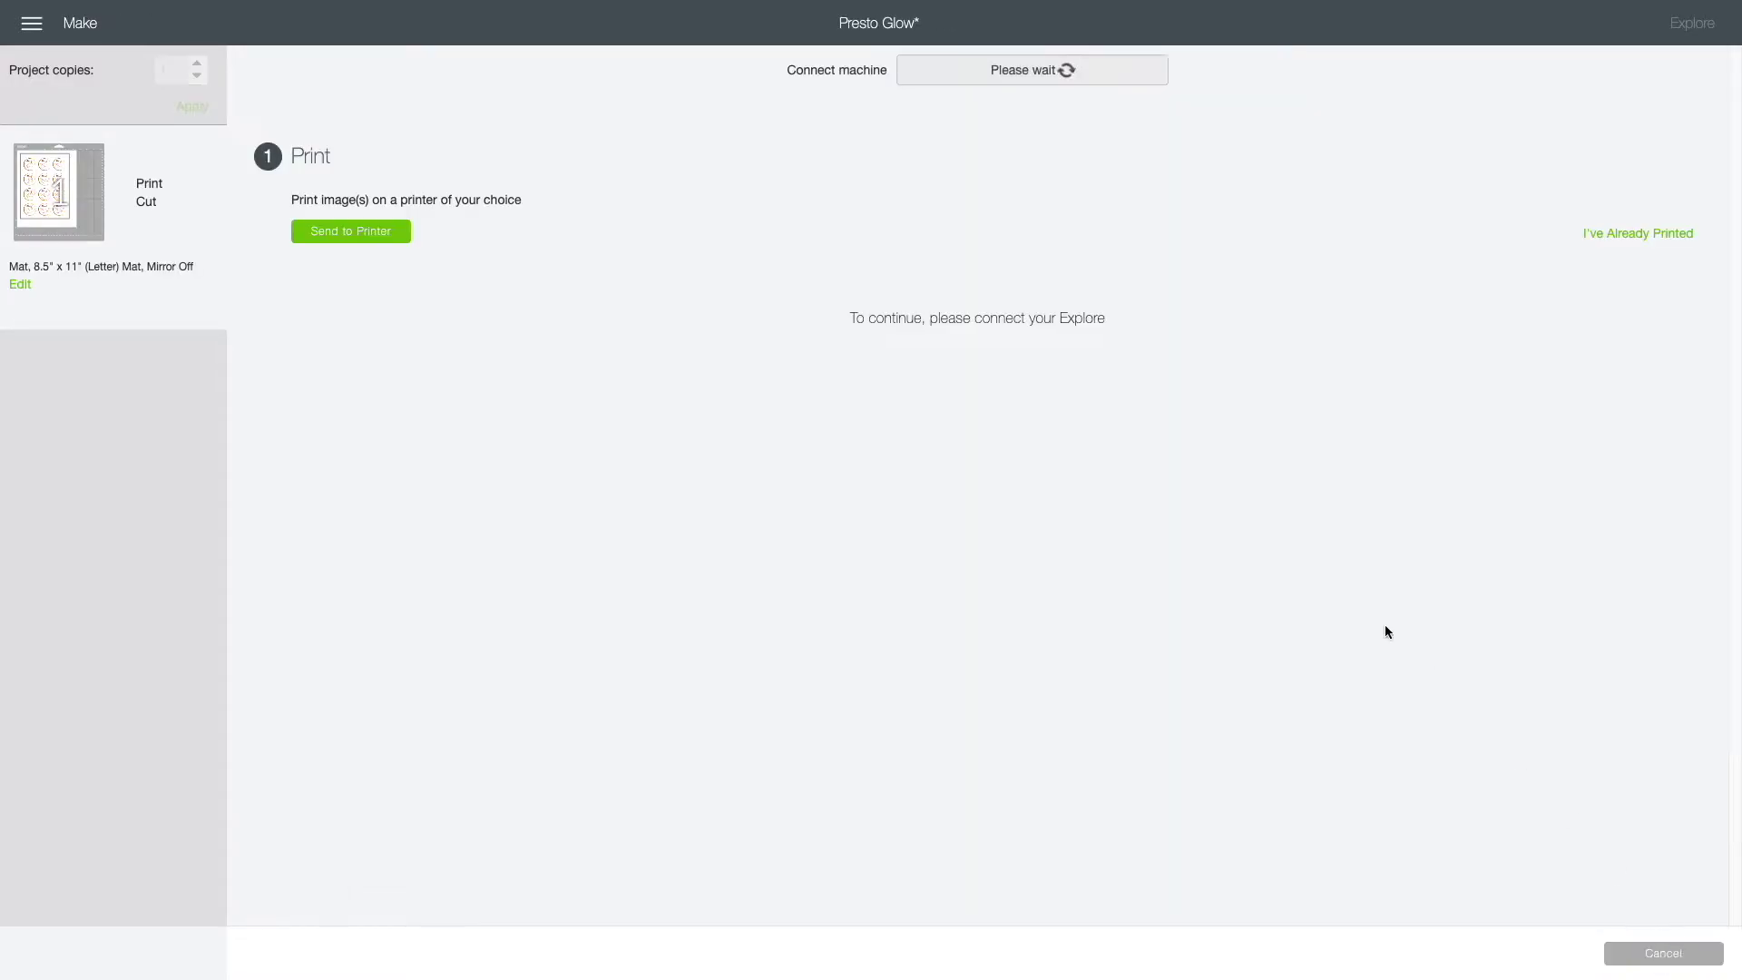
{"action": "left_click", "coordinate": [402, 231]}
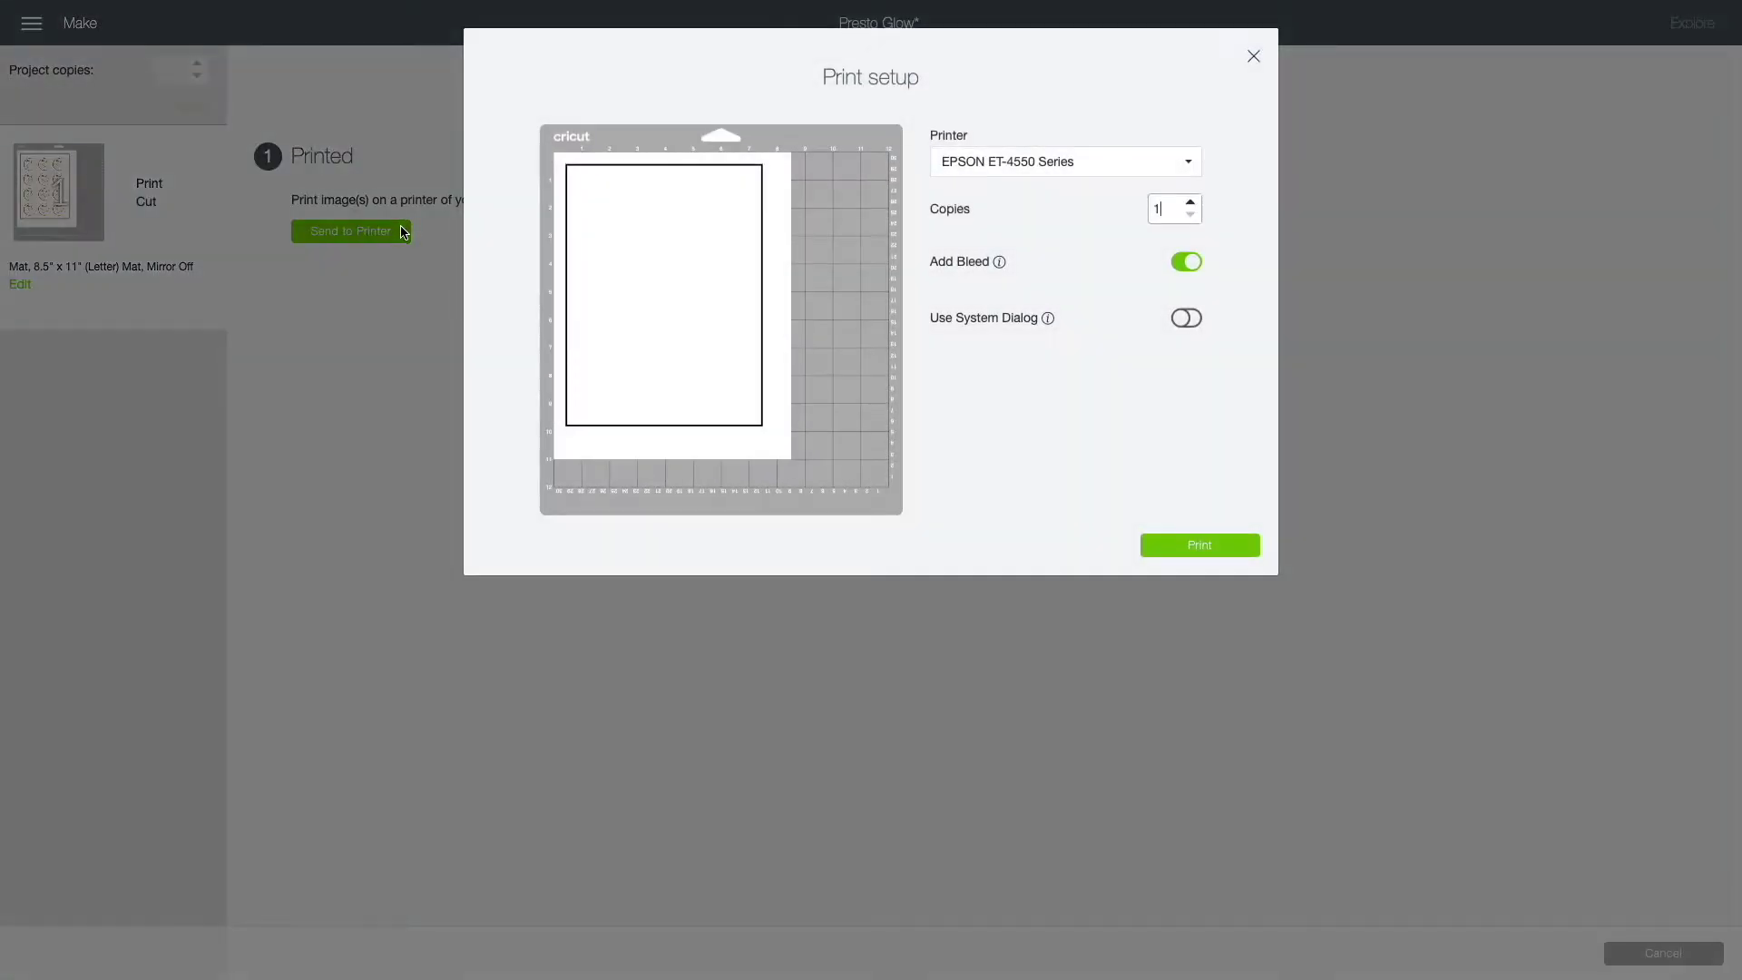
{"action": "left_click", "coordinate": [1087, 164]}
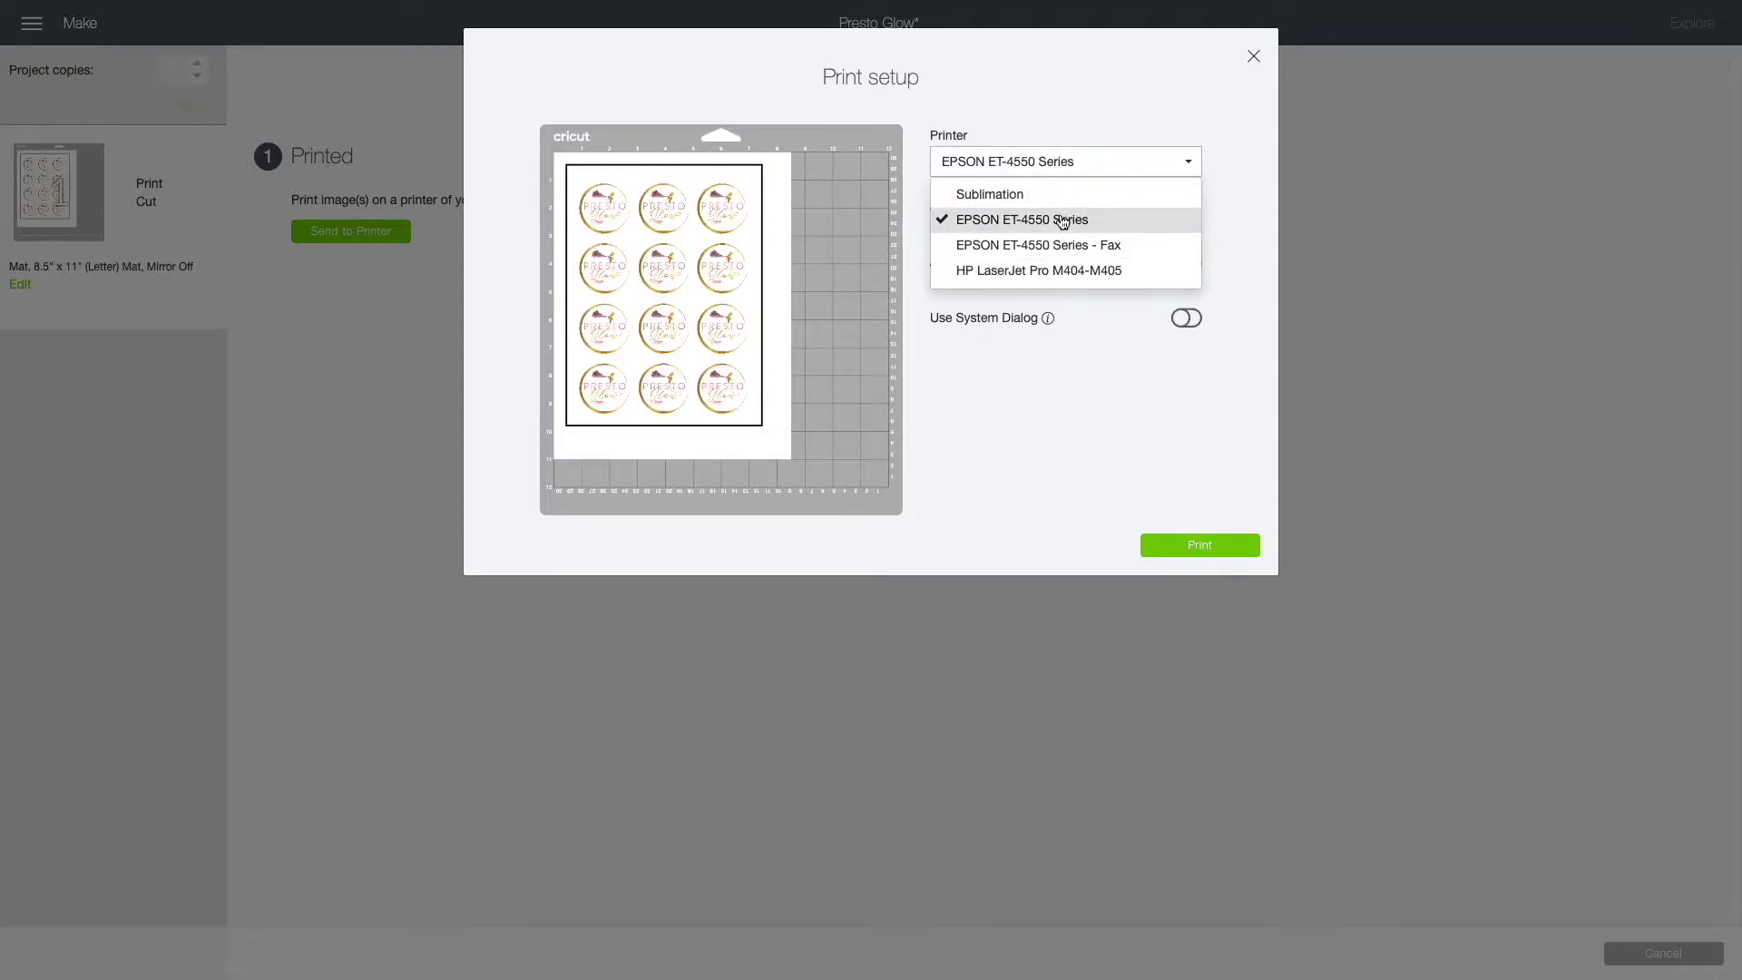
{"action": "left_click", "coordinate": [1060, 217]}
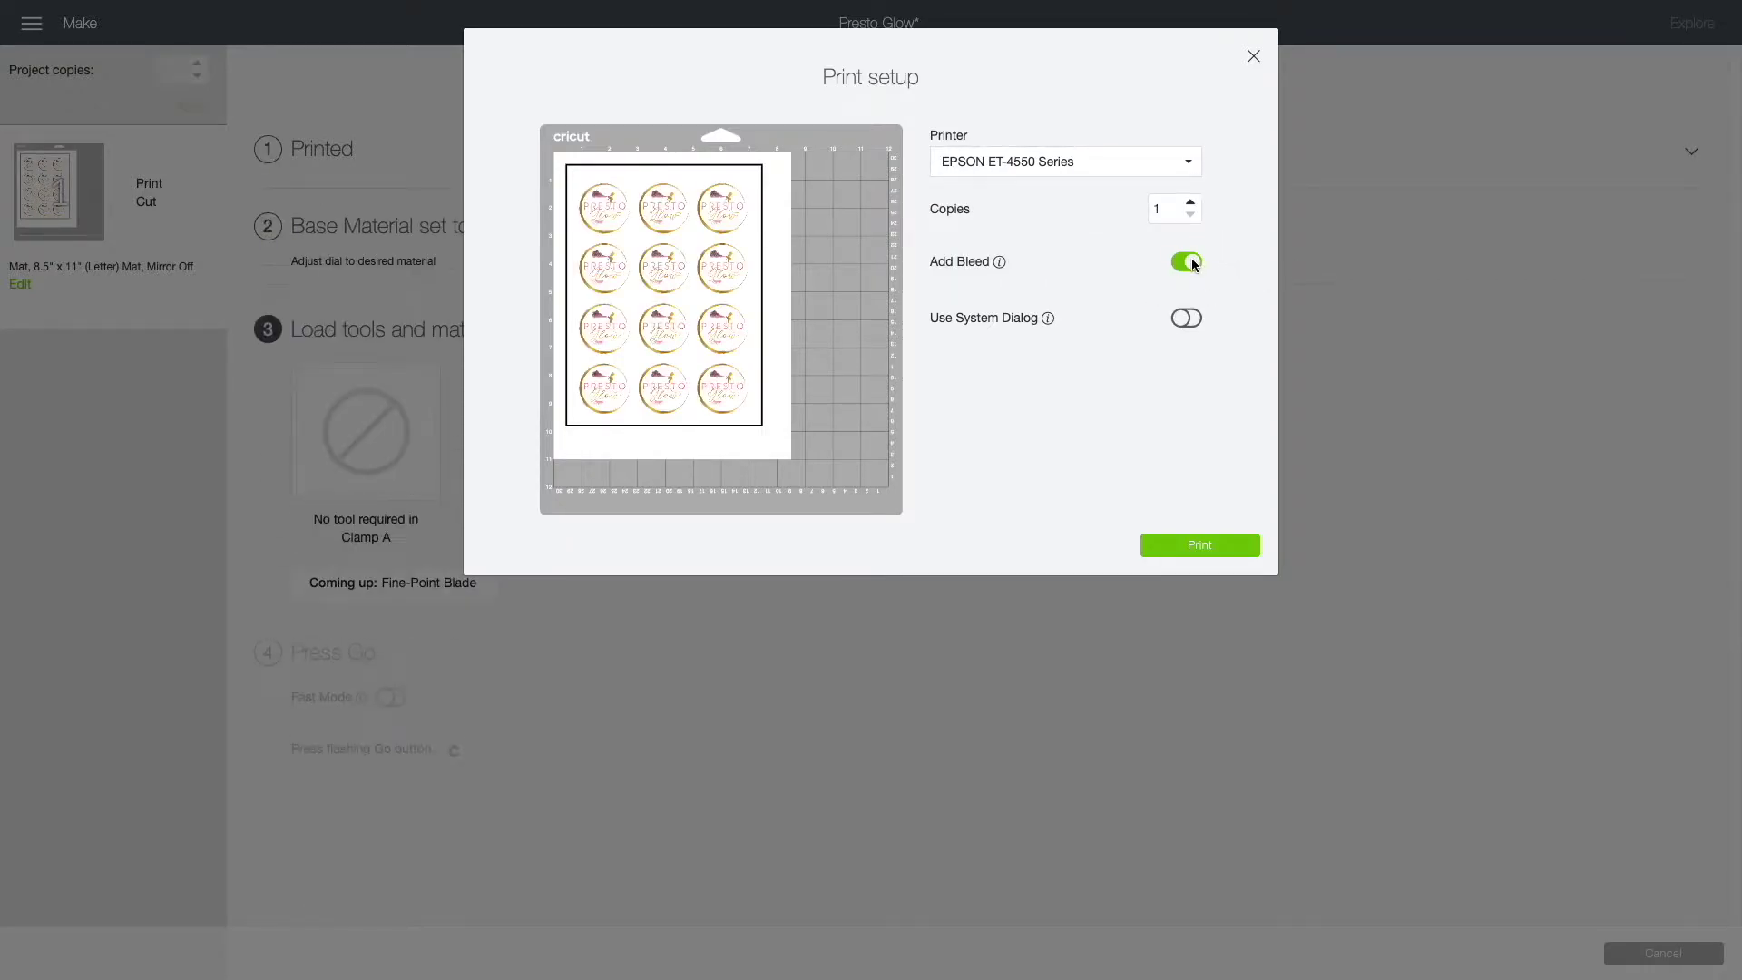
{"action": "left_click", "coordinate": [1200, 545]}
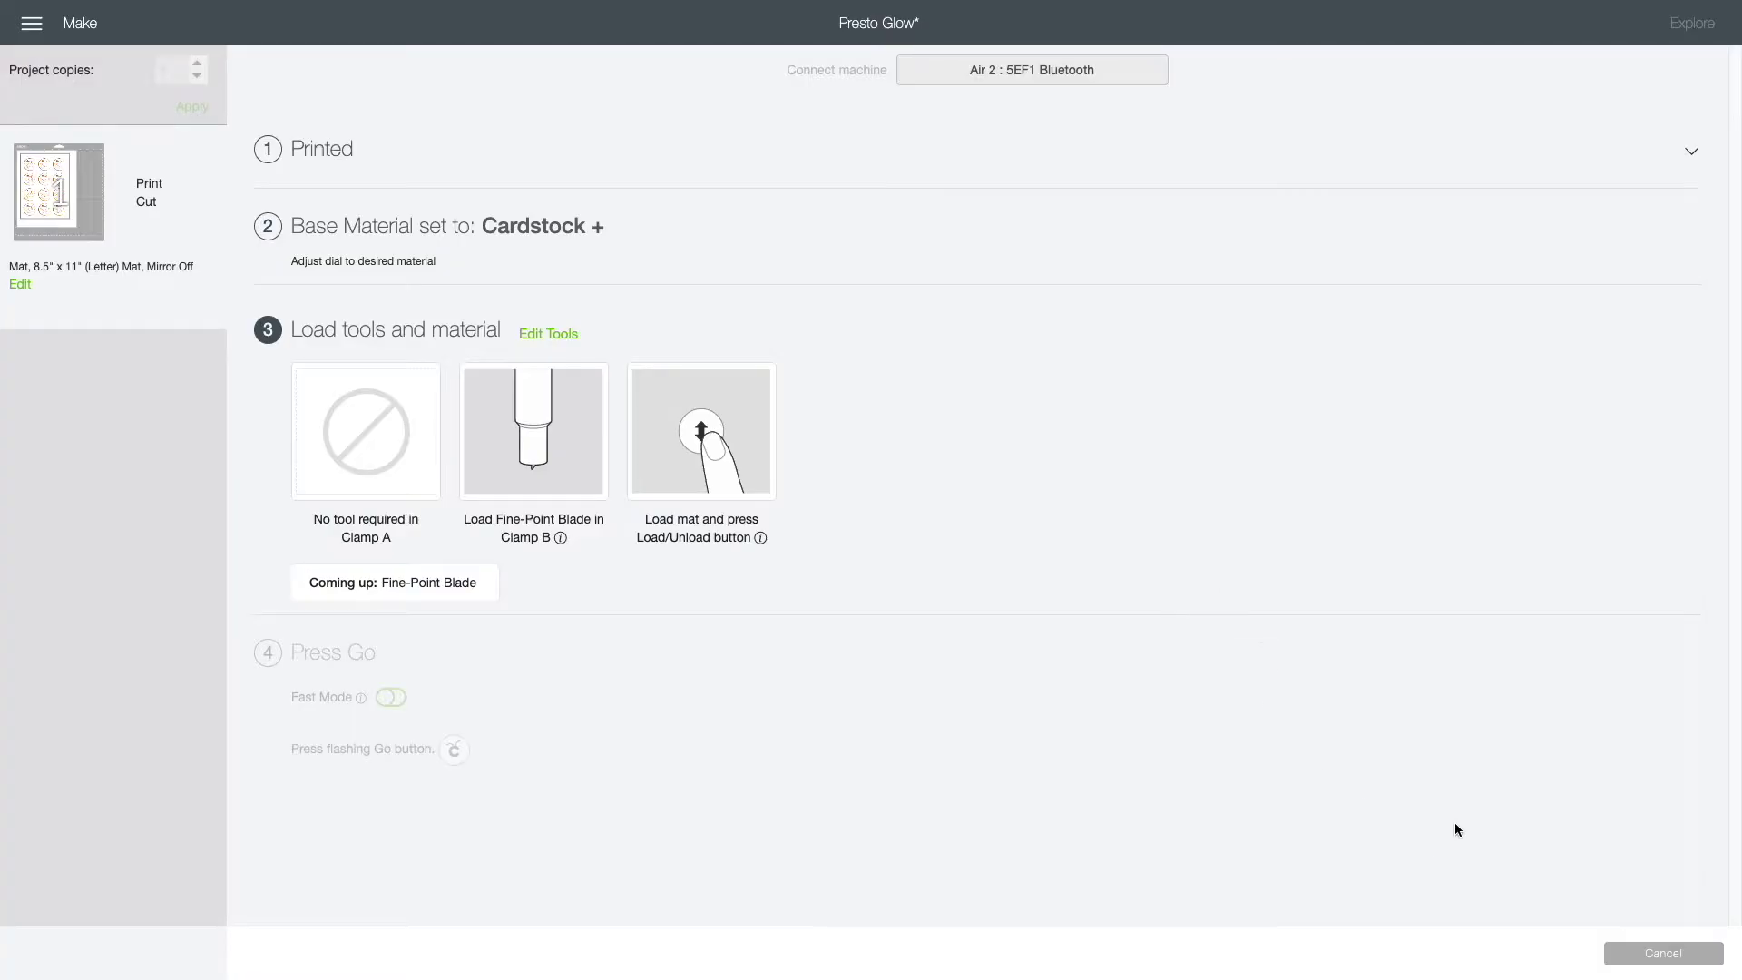
Cancel the cut and return to the design canvas.
{"action": "left_click", "coordinate": [1642, 954]}
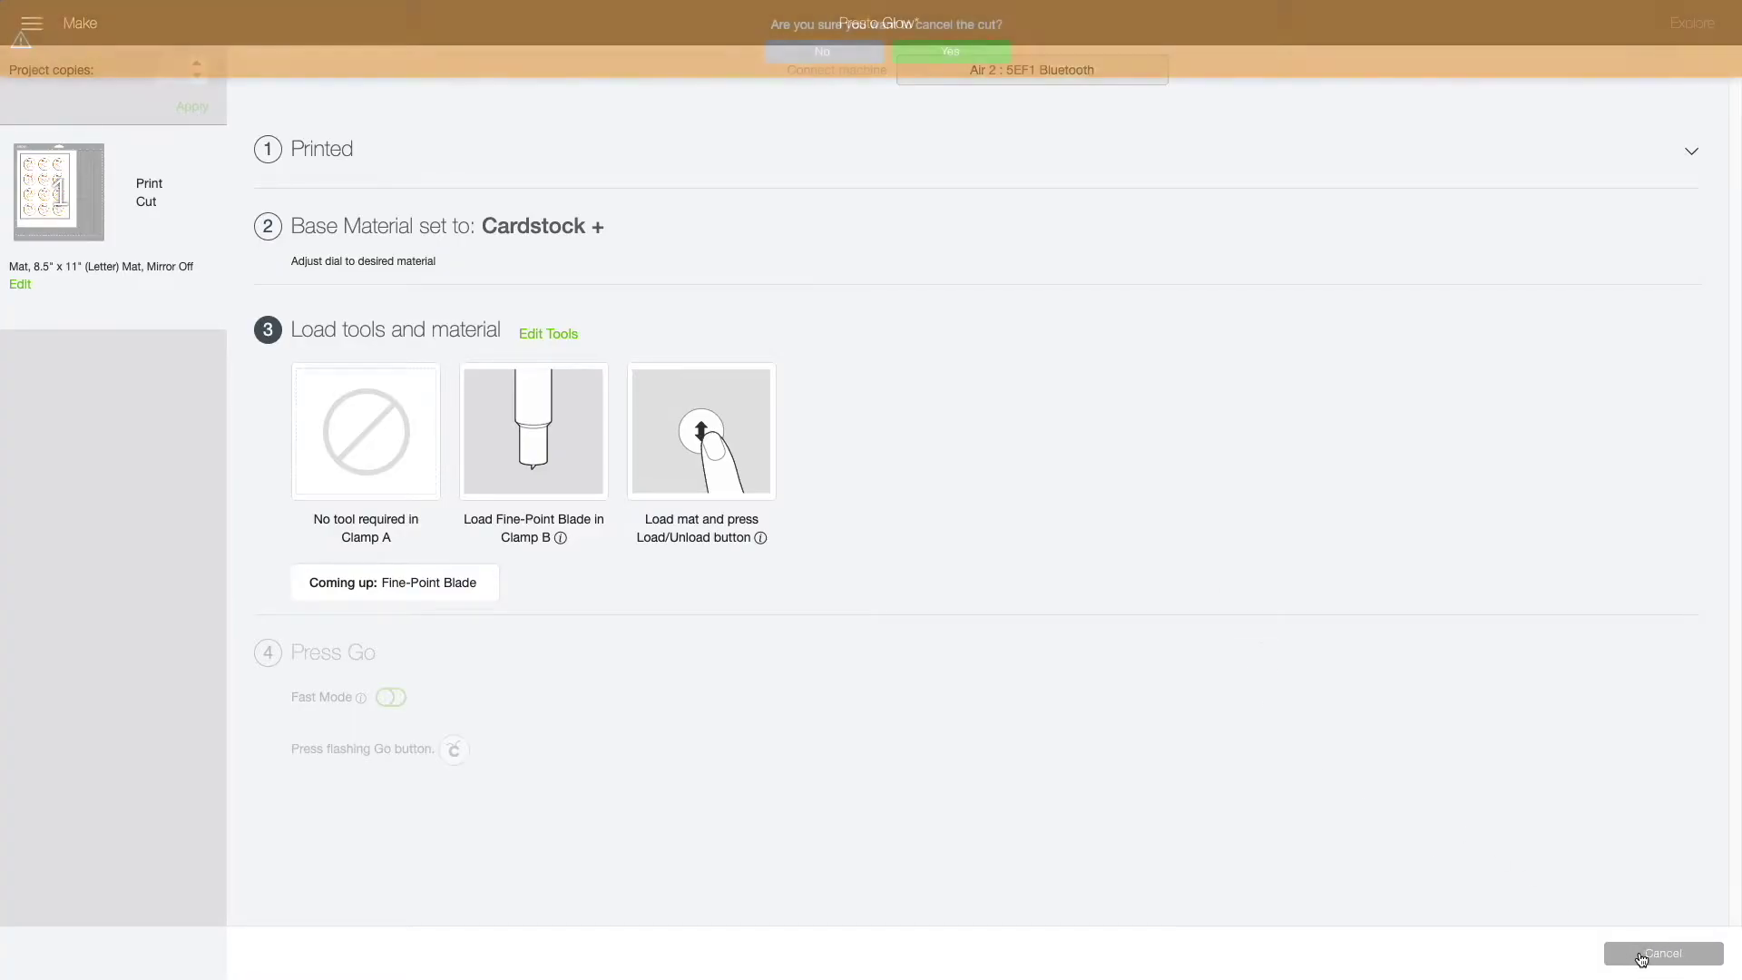
{"action": "left_click", "coordinate": [956, 57]}
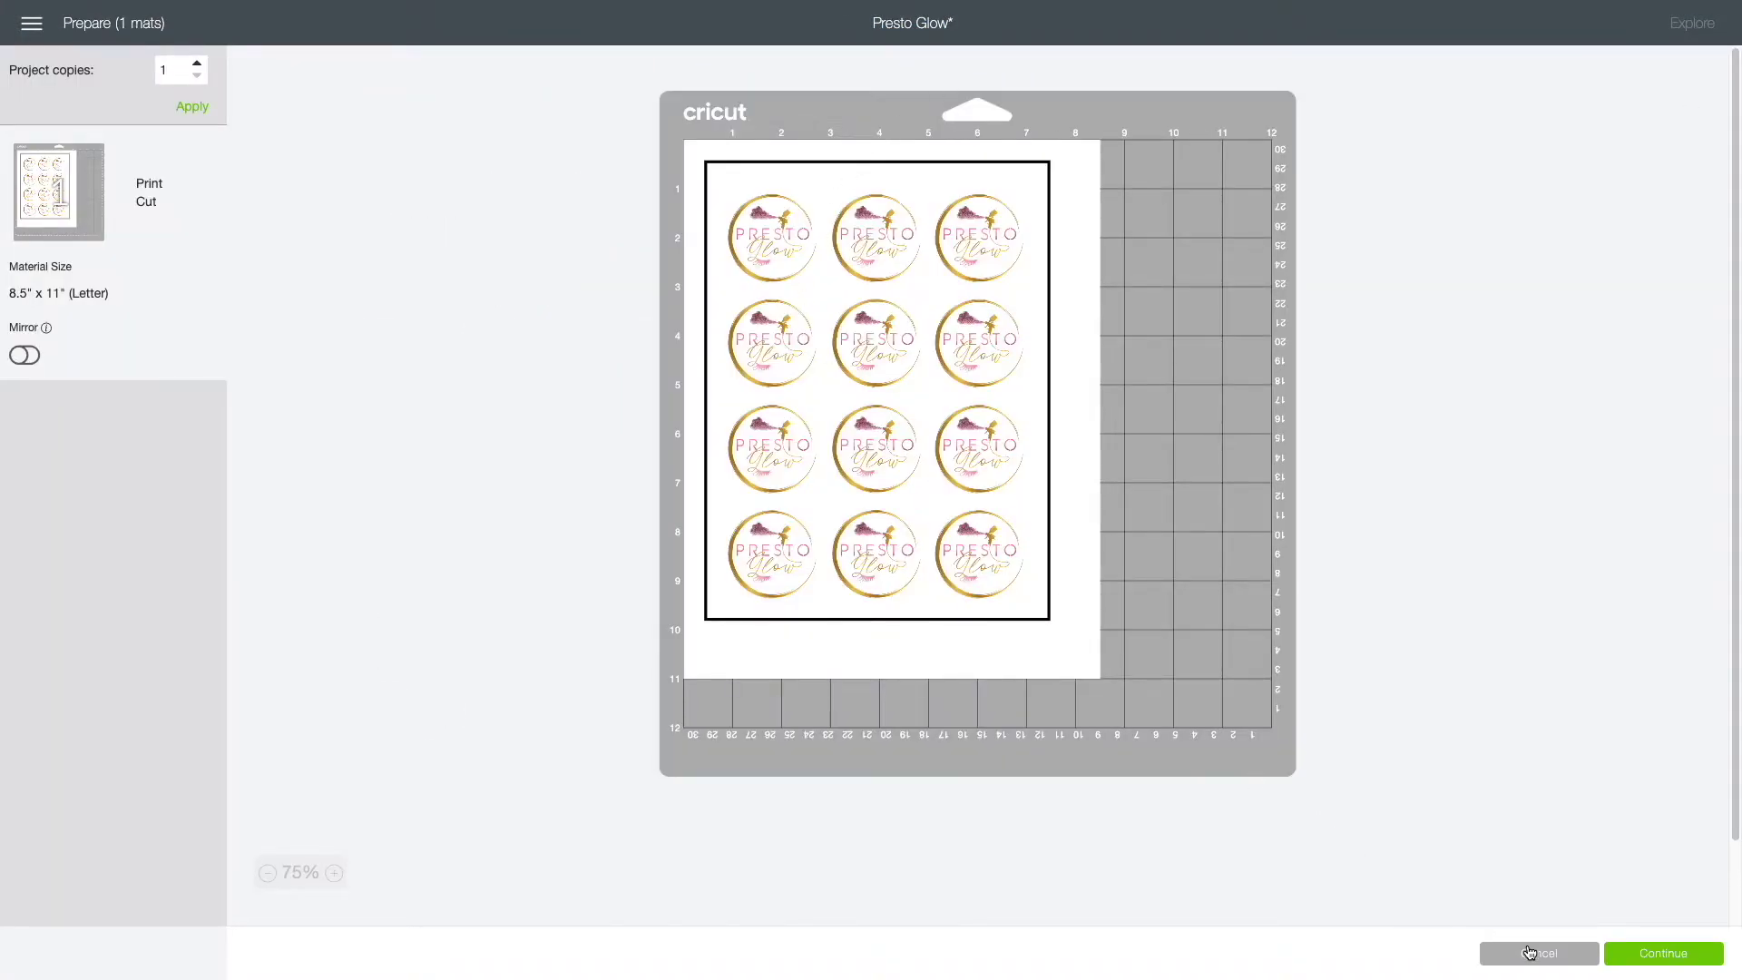
{"action": "left_click", "coordinate": [1530, 953]}
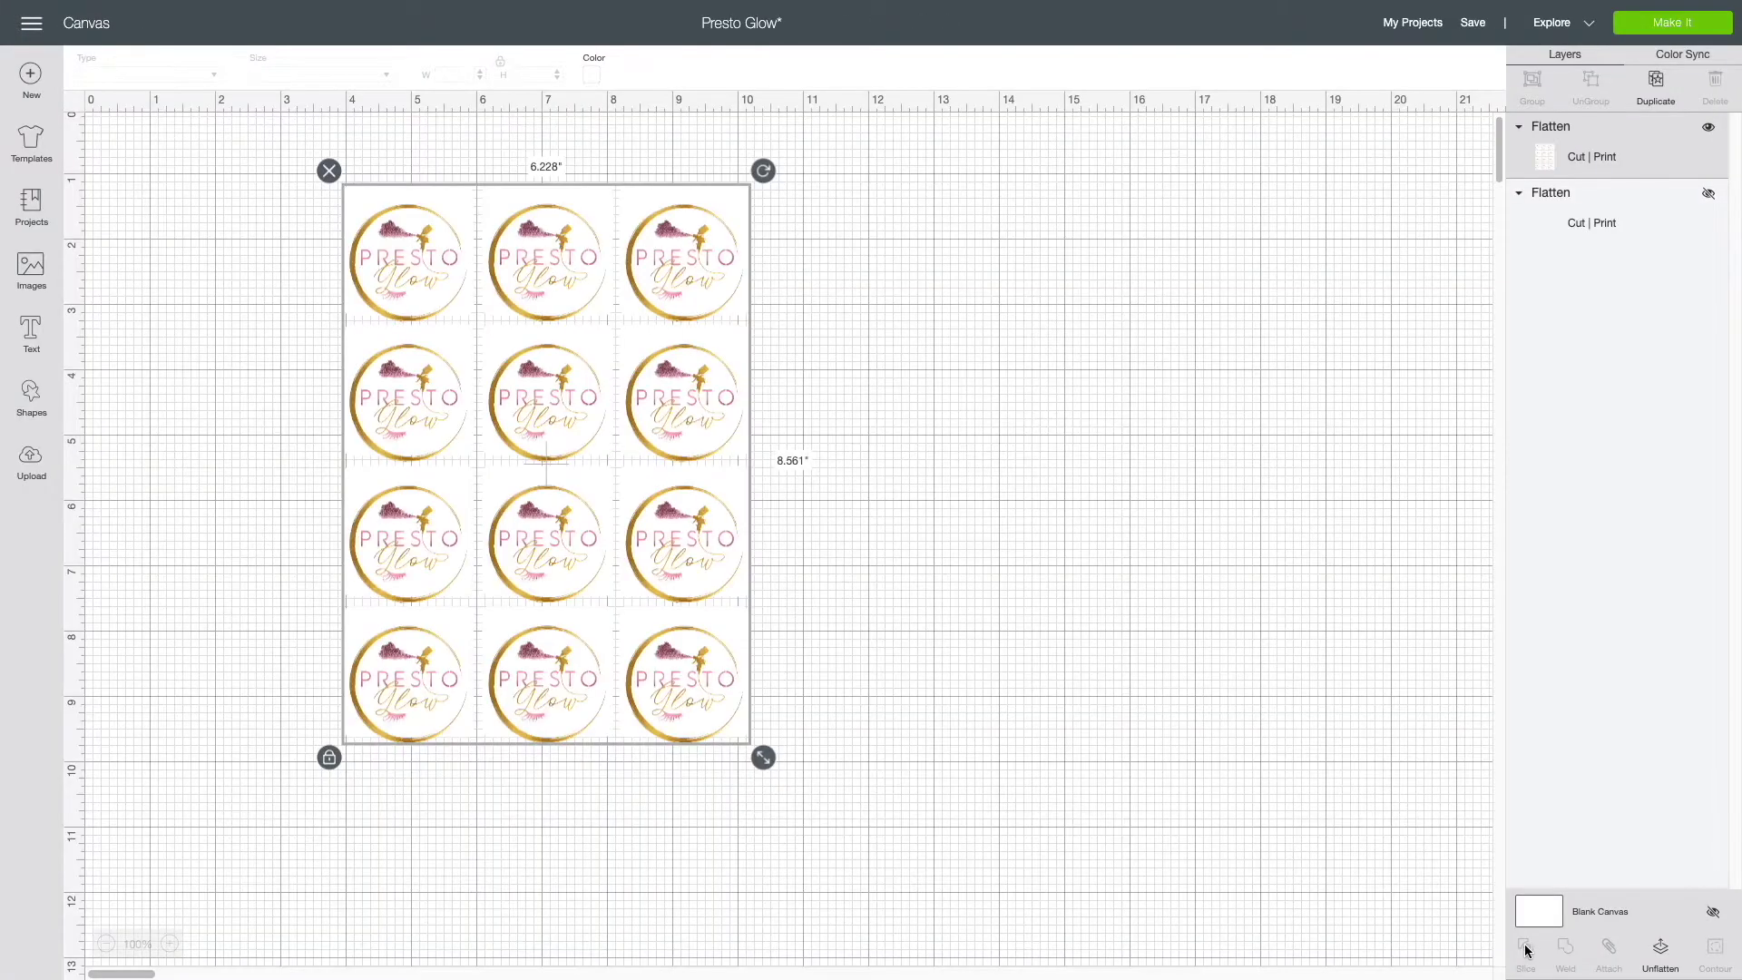
Hide the first flattened sheet, keep the second visible, and send it to Make It.
{"action": "left_click", "coordinate": [1709, 128]}
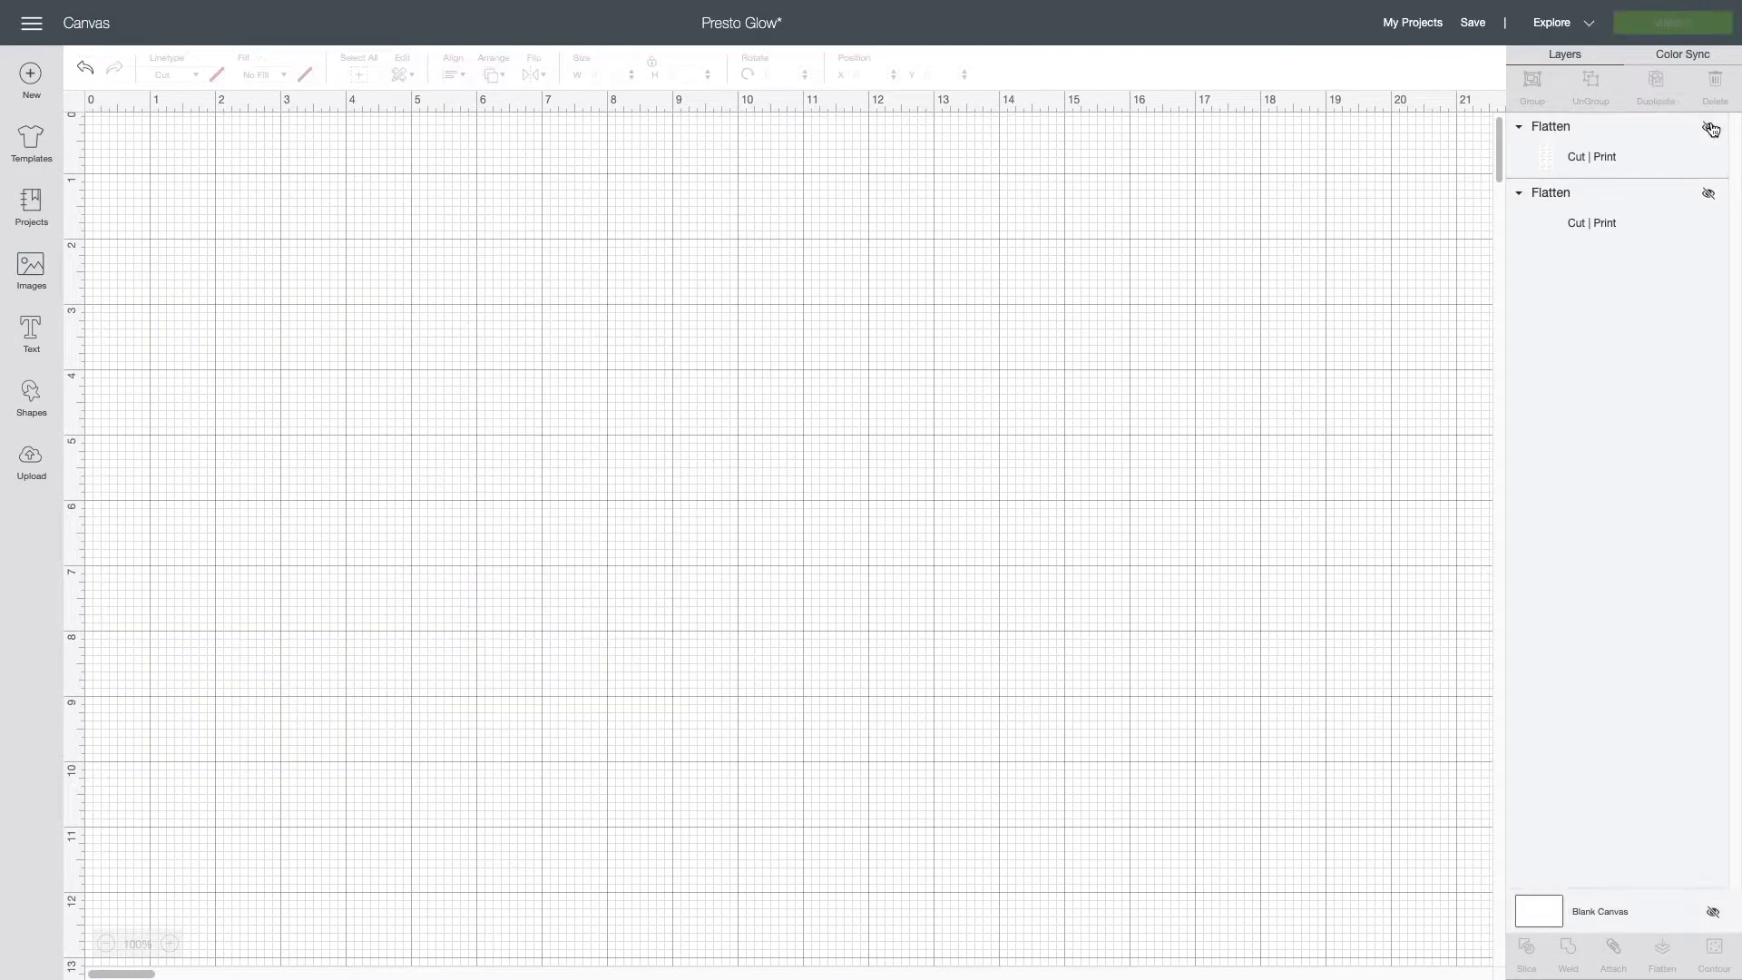
{"action": "left_click", "coordinate": [1709, 198]}
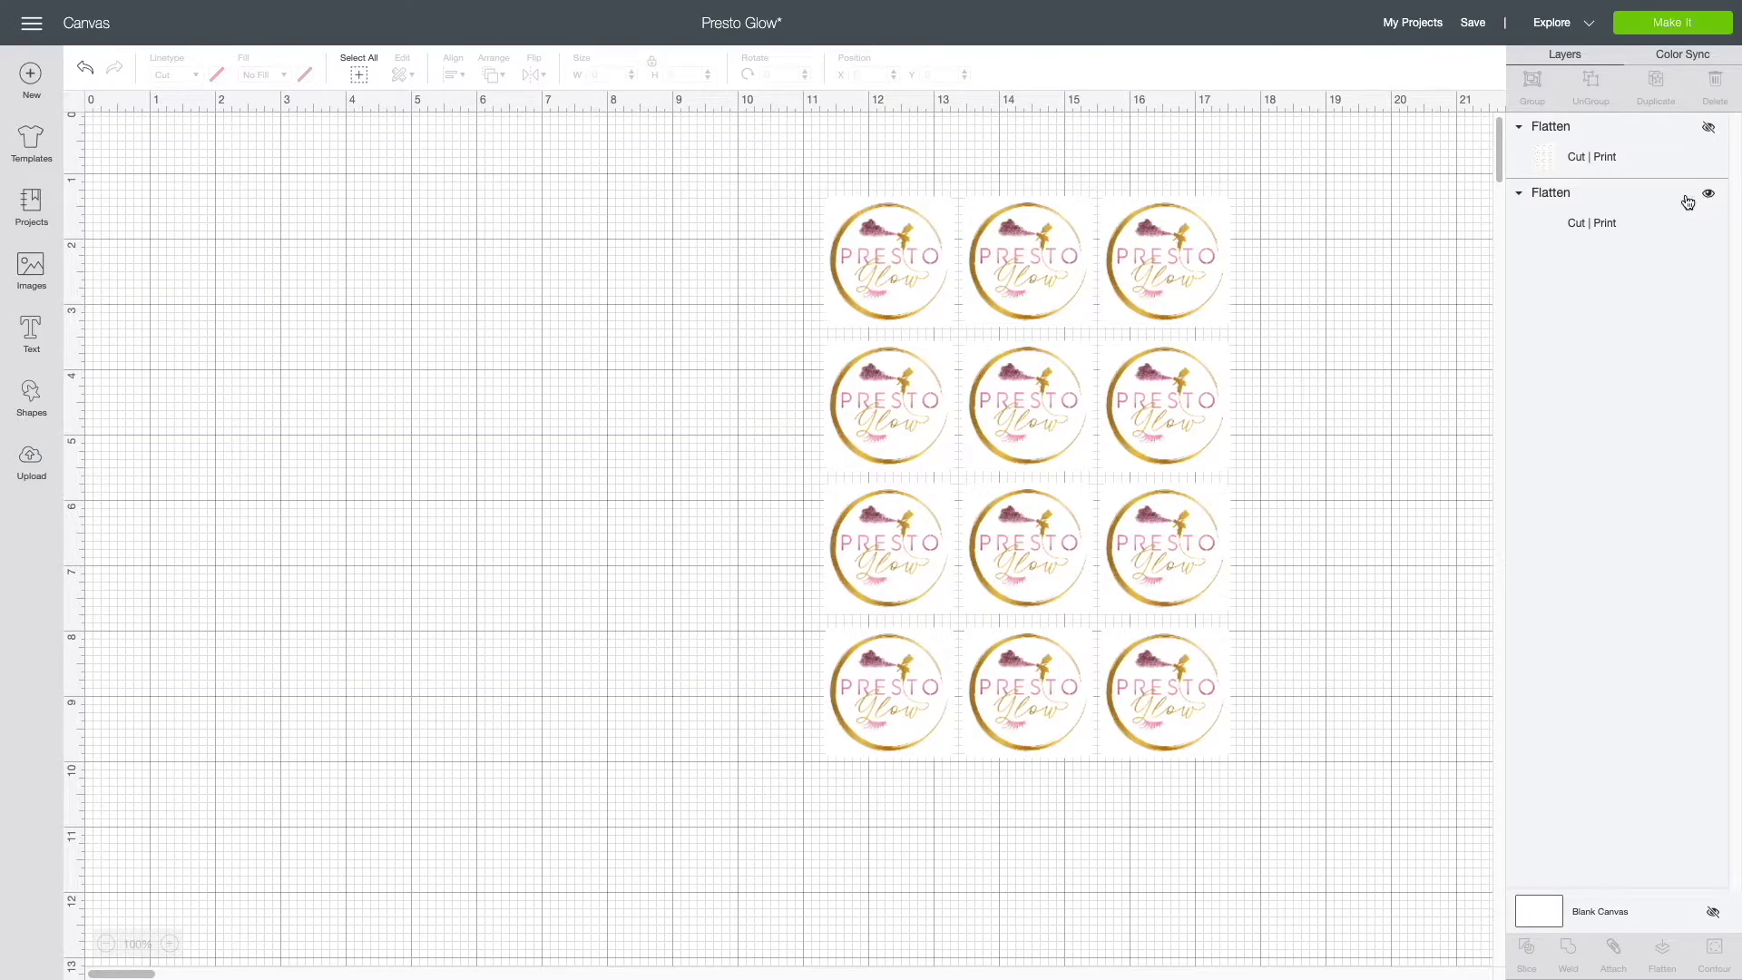
{"action": "left_click", "coordinate": [1709, 130]}
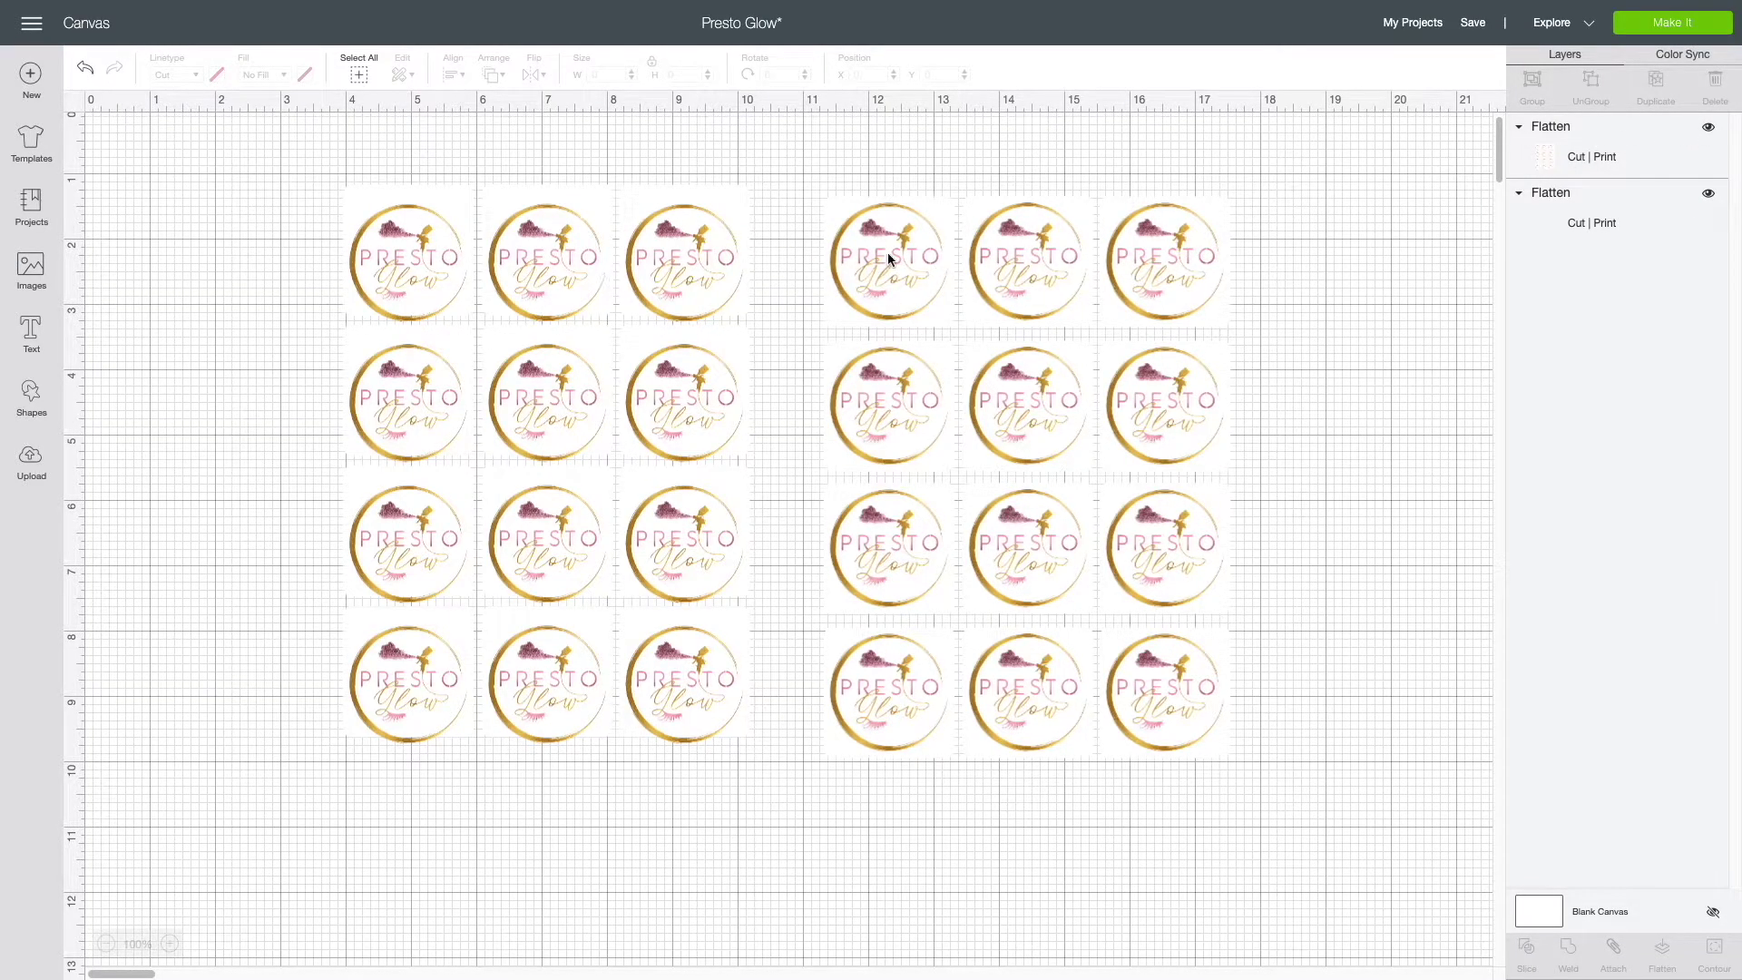
{"action": "left_click", "coordinate": [1711, 130]}
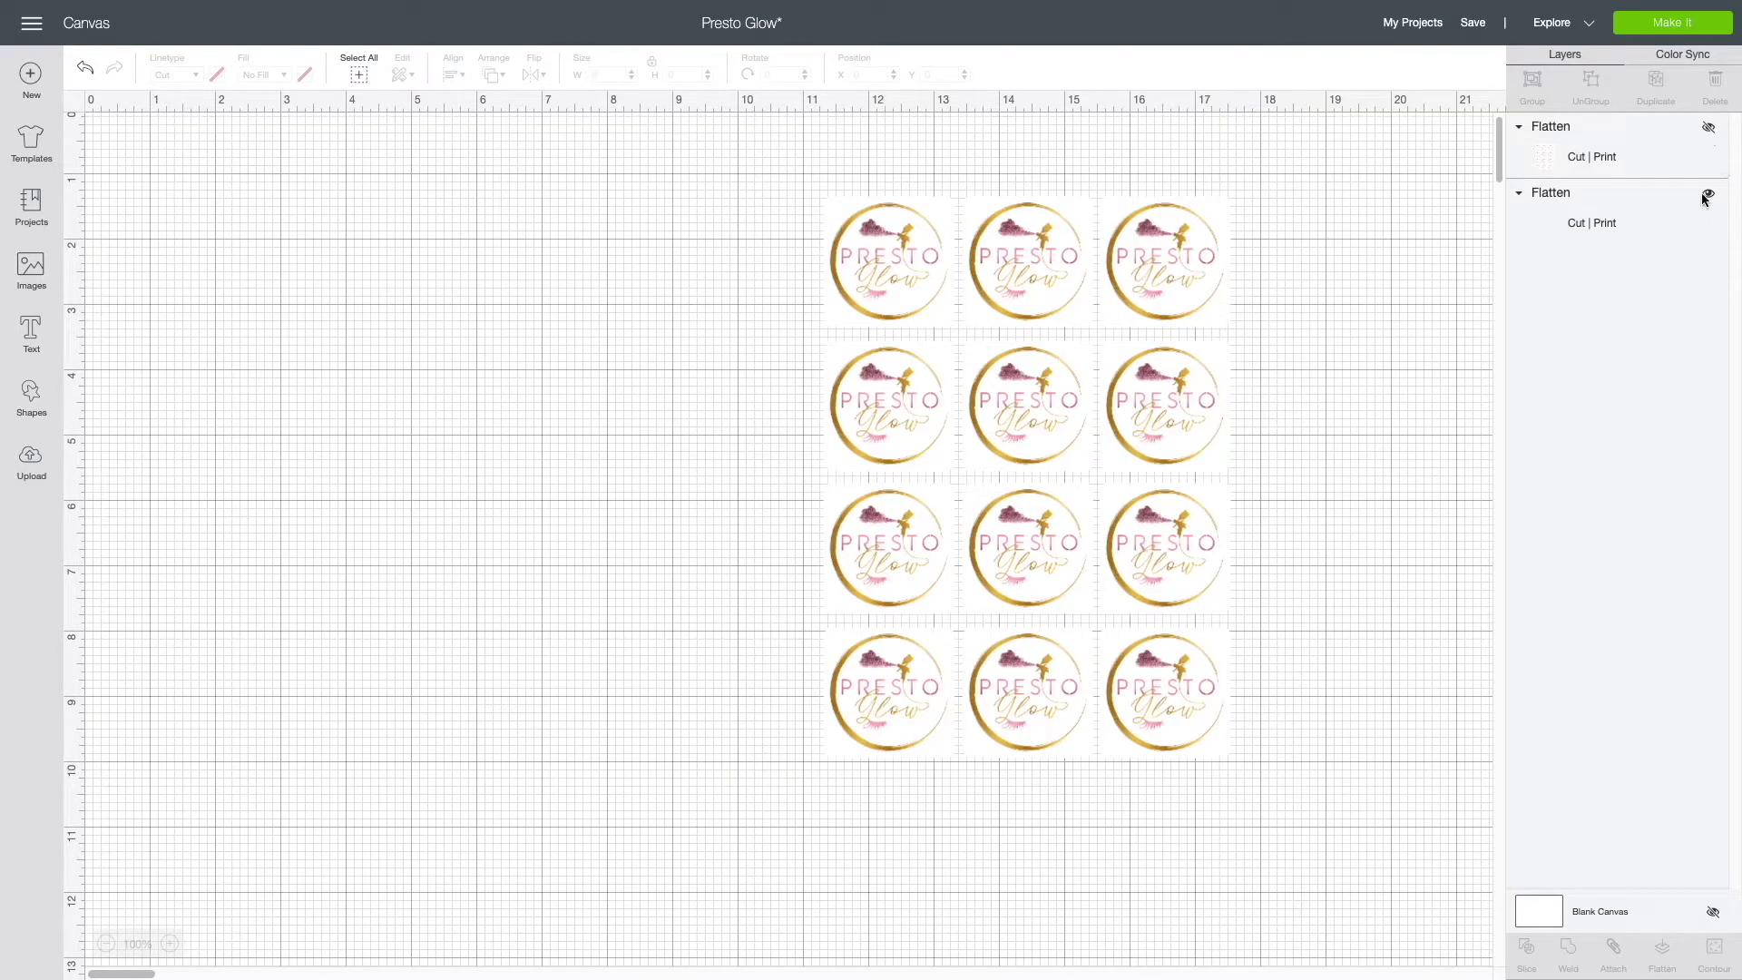
{"action": "left_click", "coordinate": [1655, 34]}
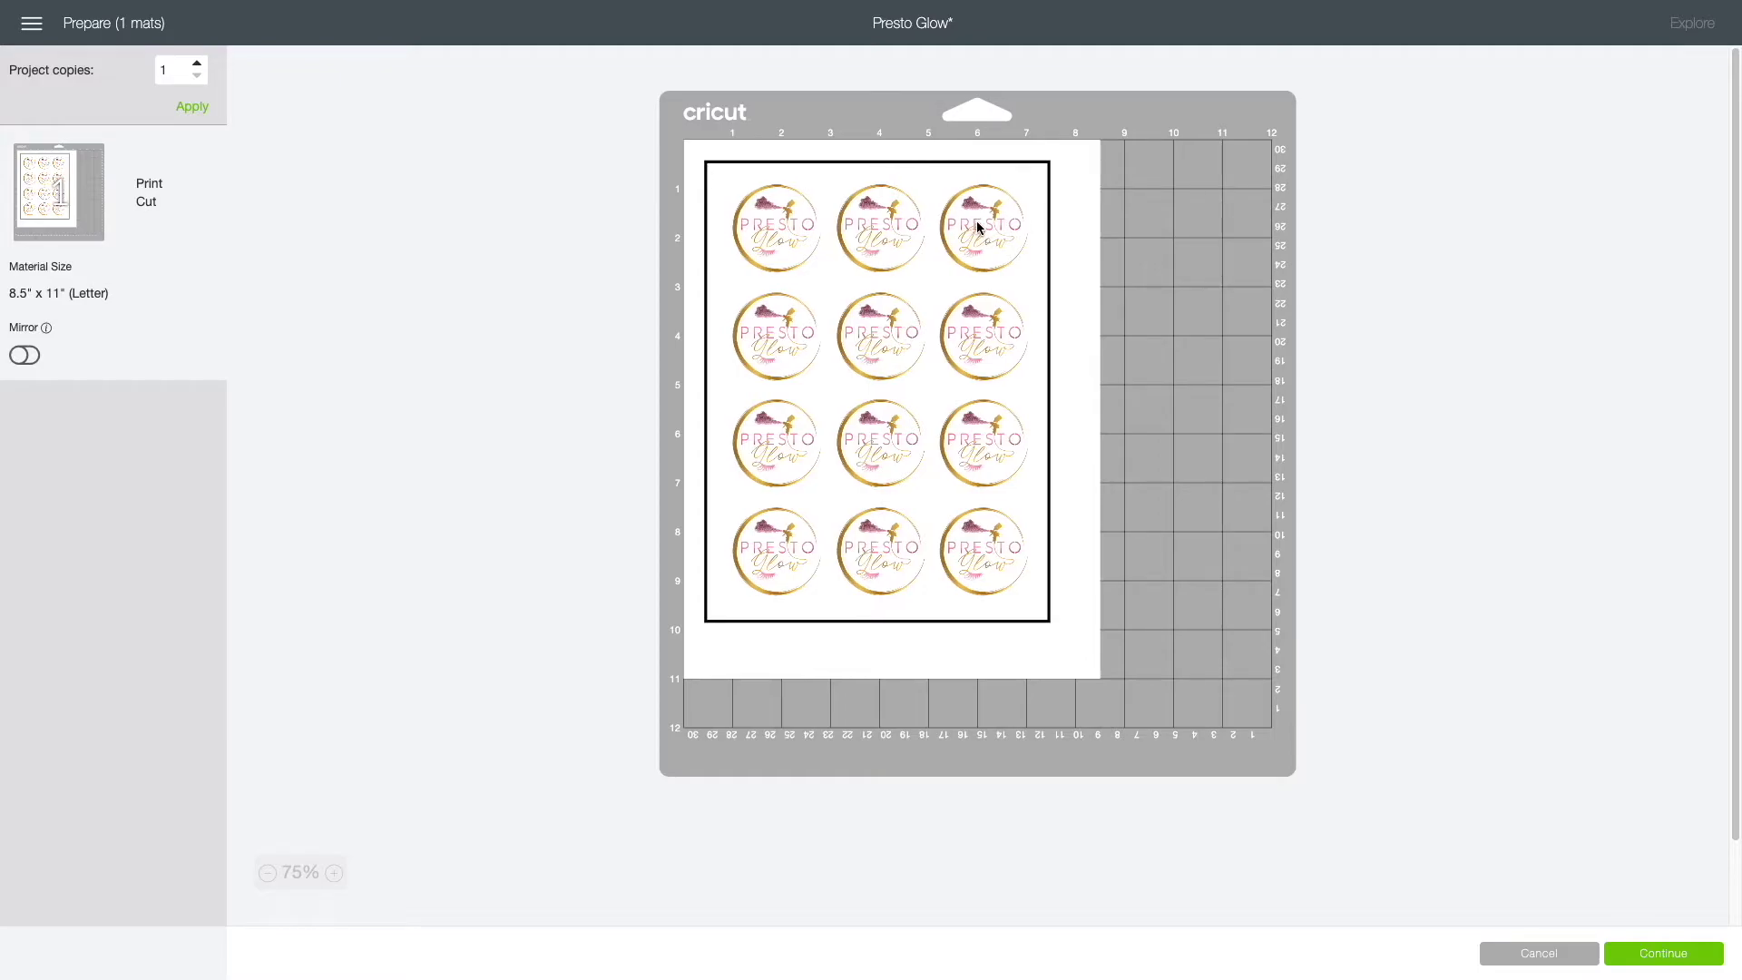
Move the stickers to the print area's right edge, open print setup, and turn off bleed.
{"action": "left_click_drag", "start_coordinate": [971, 221], "coordinate": [1108, 215]}
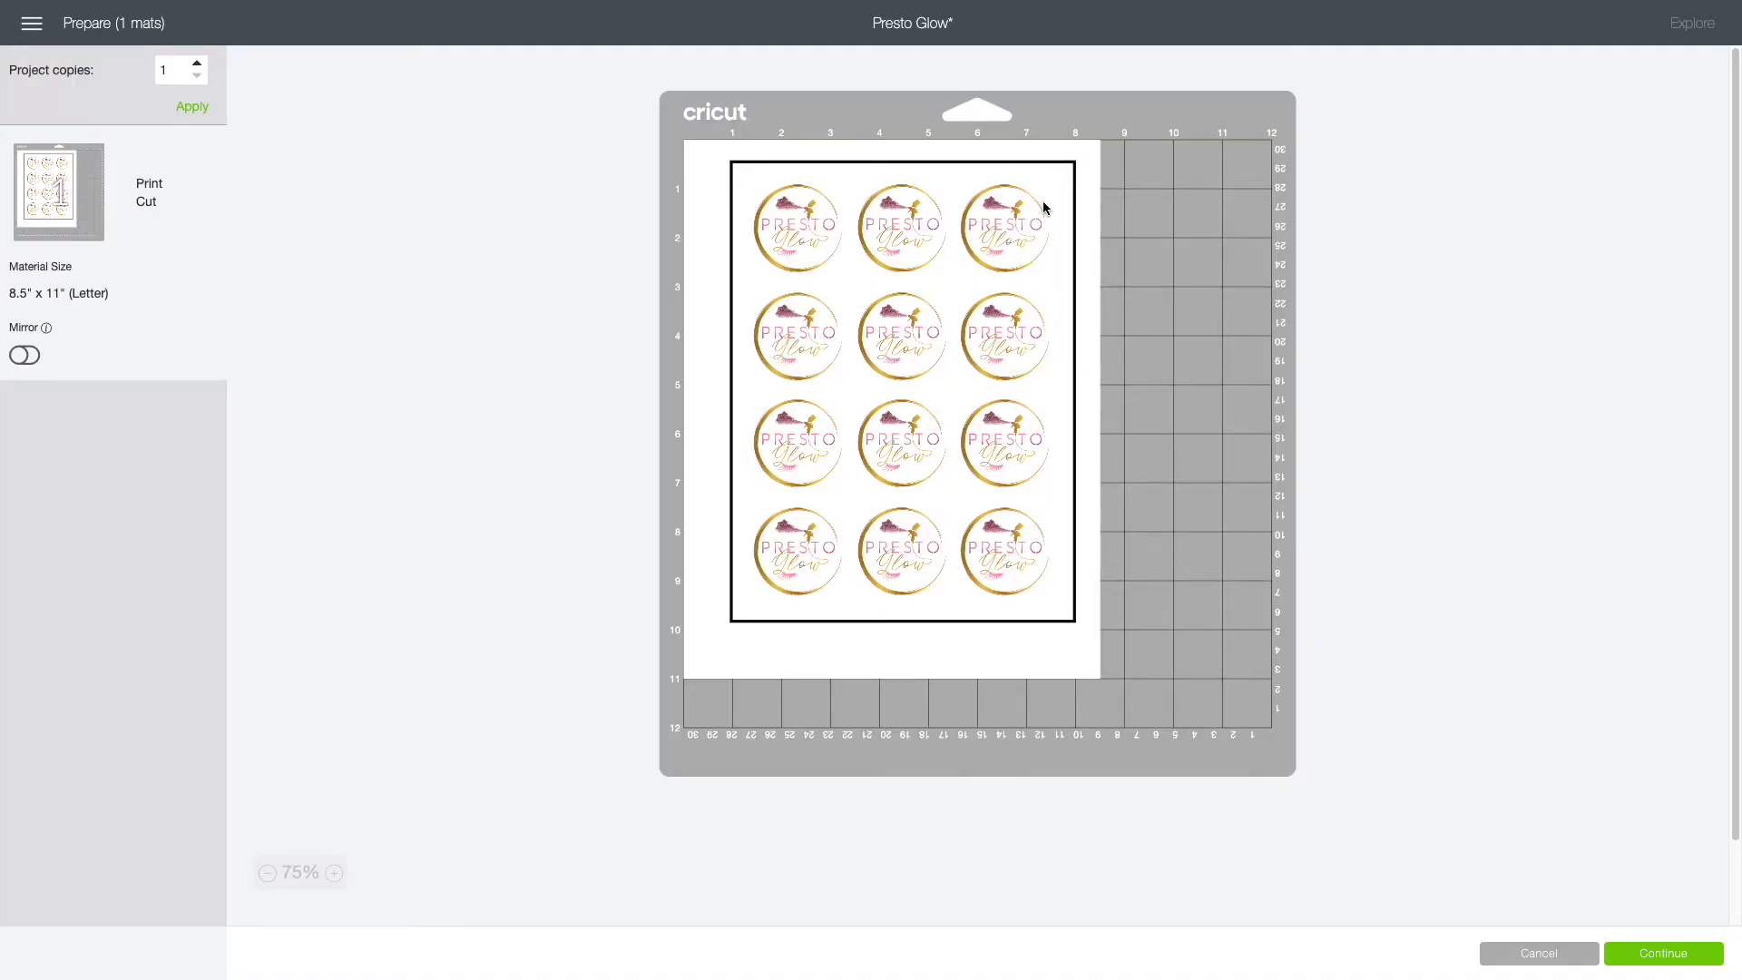
{"action": "left_click", "coordinate": [1651, 954]}
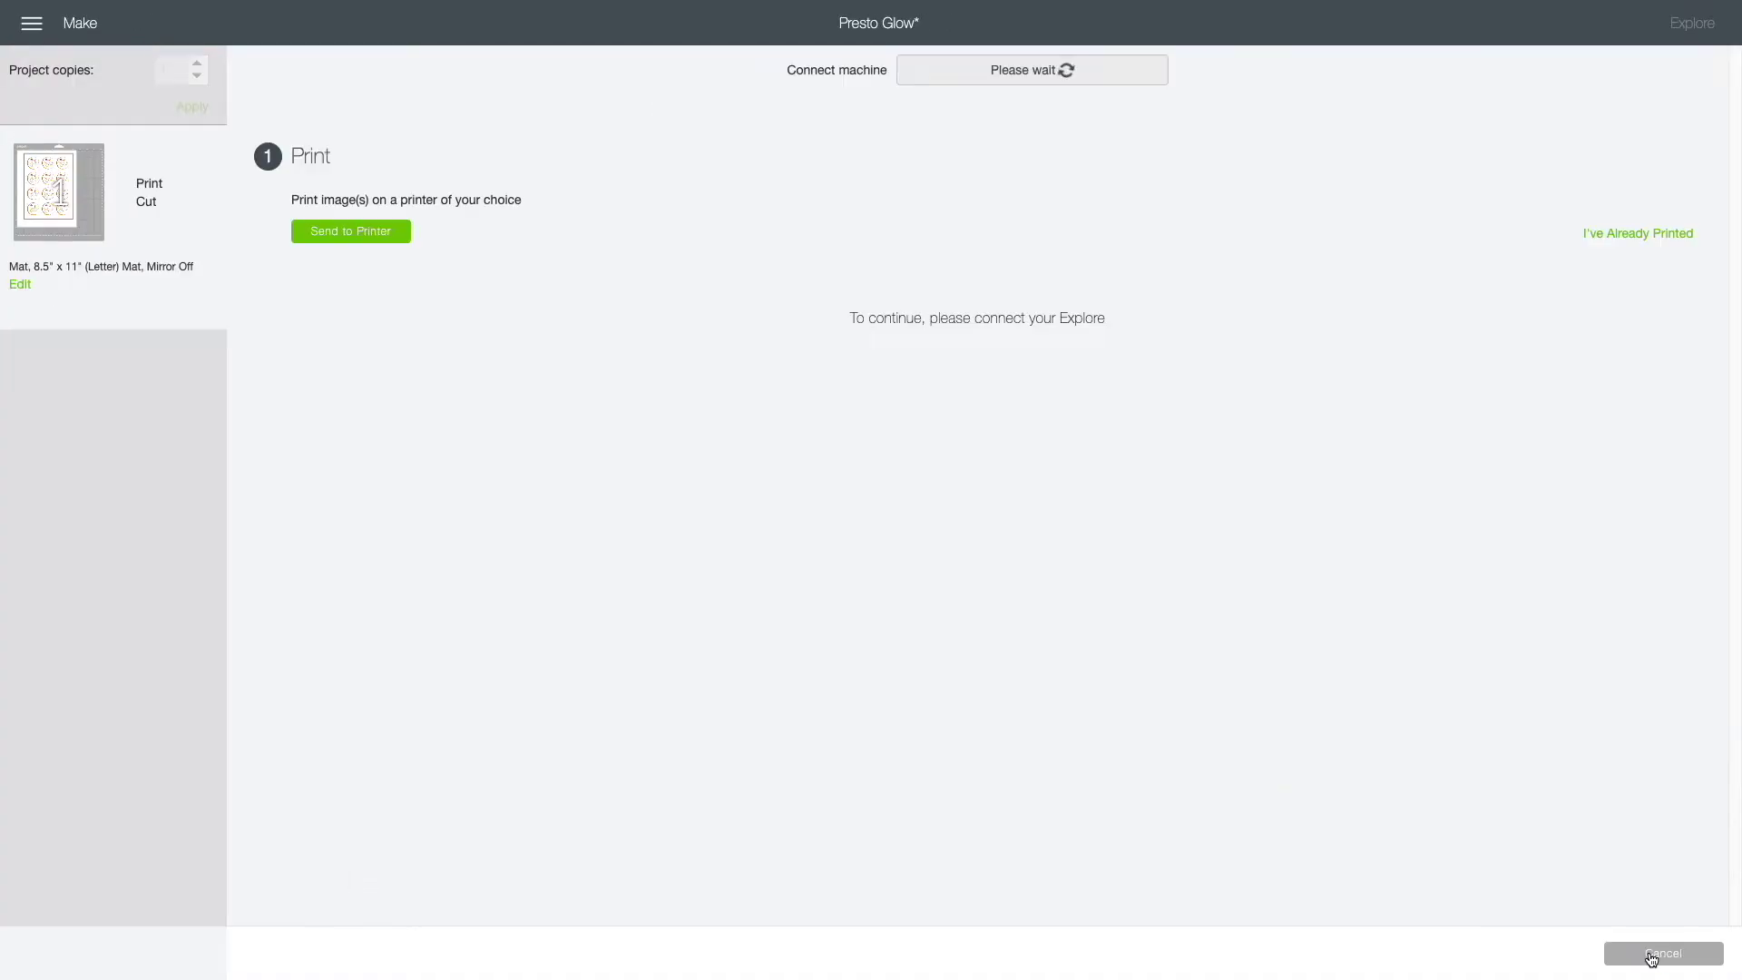
{"action": "left_click", "coordinate": [336, 234]}
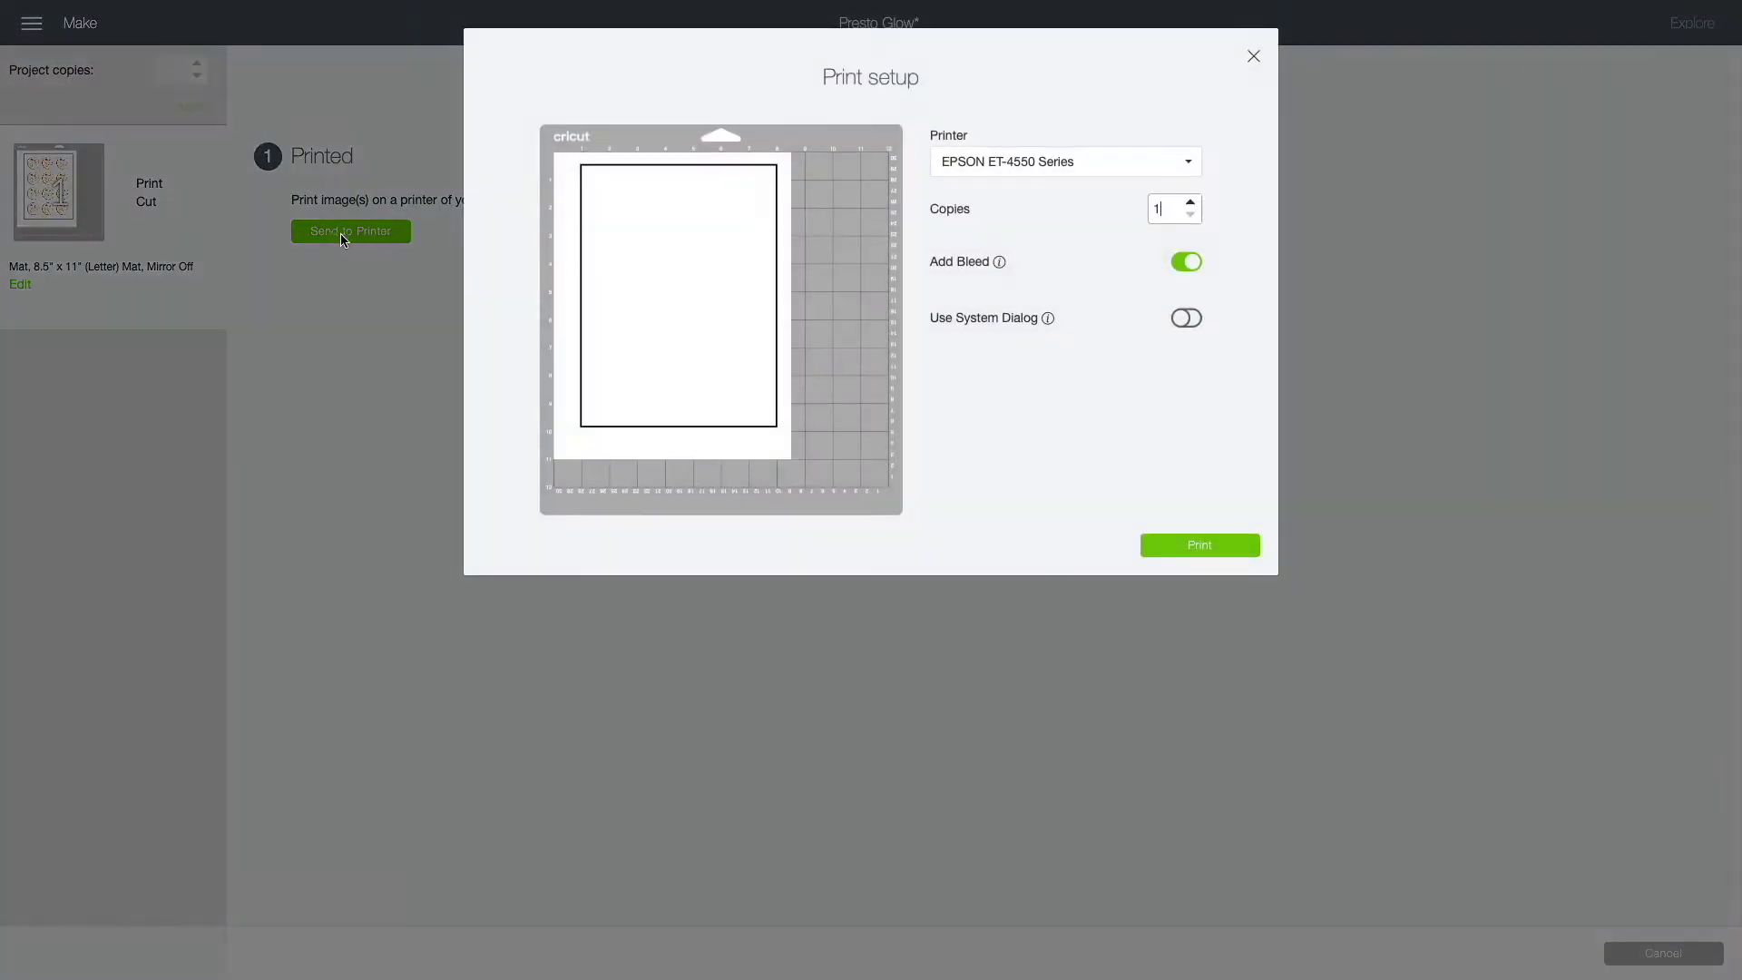
{"action": "left_click", "coordinate": [1194, 257]}
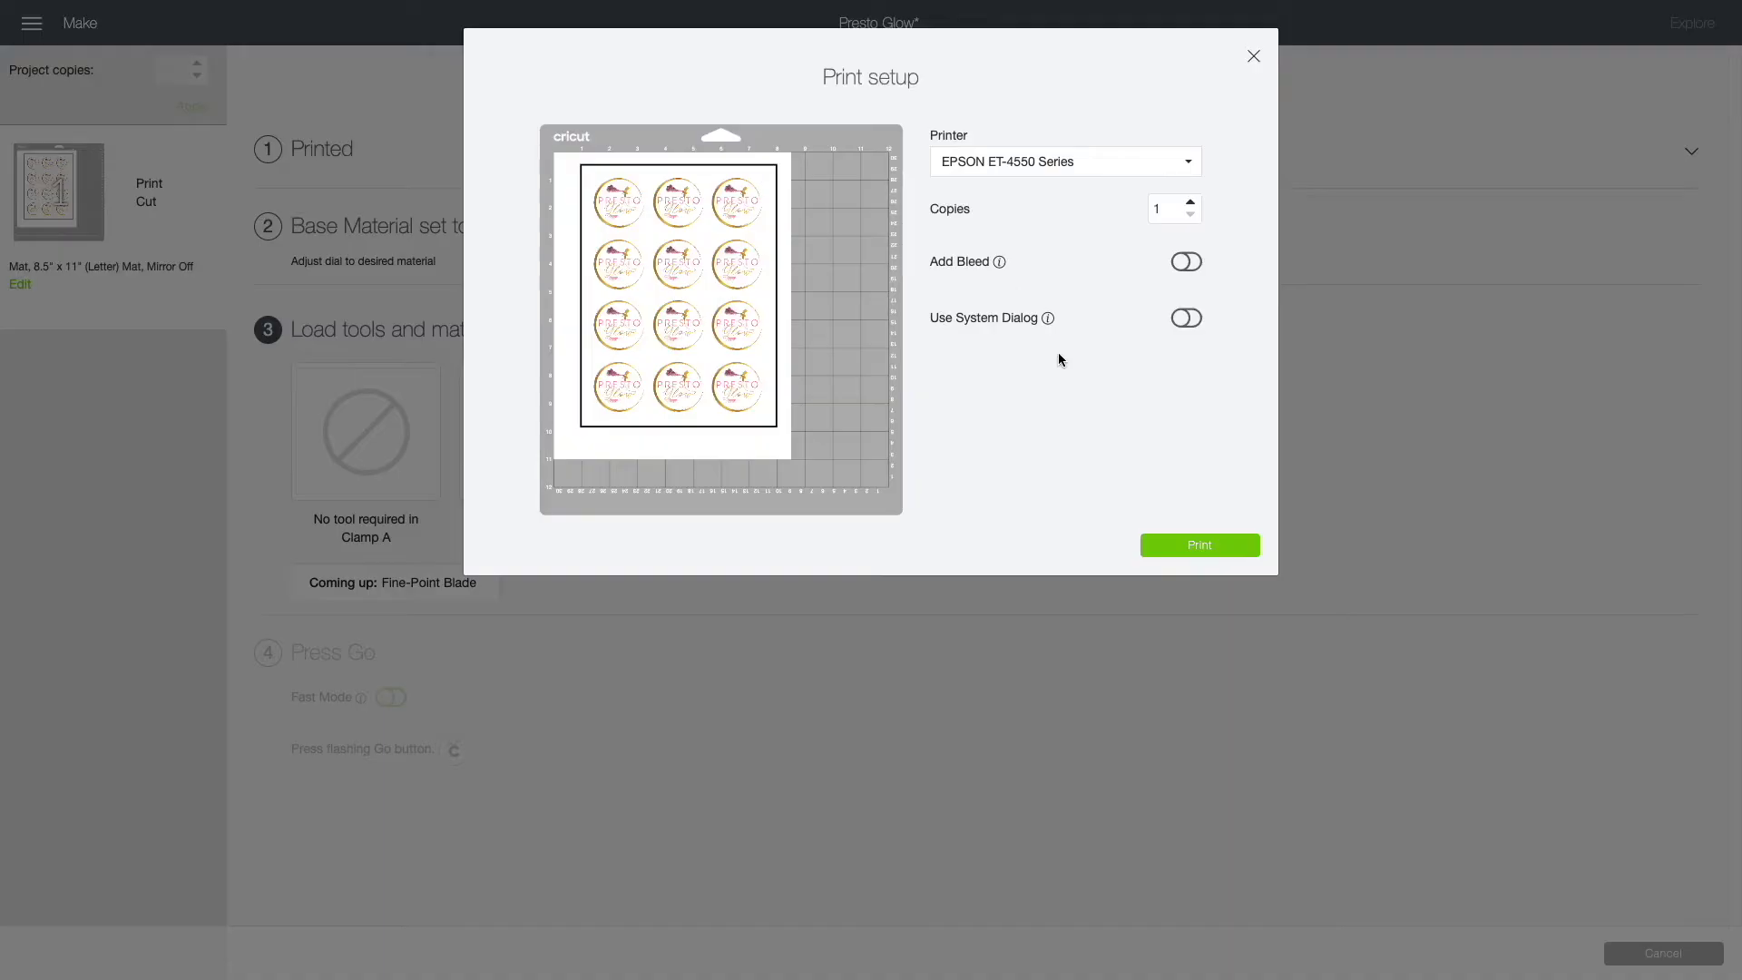
Print the back sheet via the system dialog with Layout's Reverse page orientation ticked.
{"action": "left_click", "coordinate": [1184, 318]}
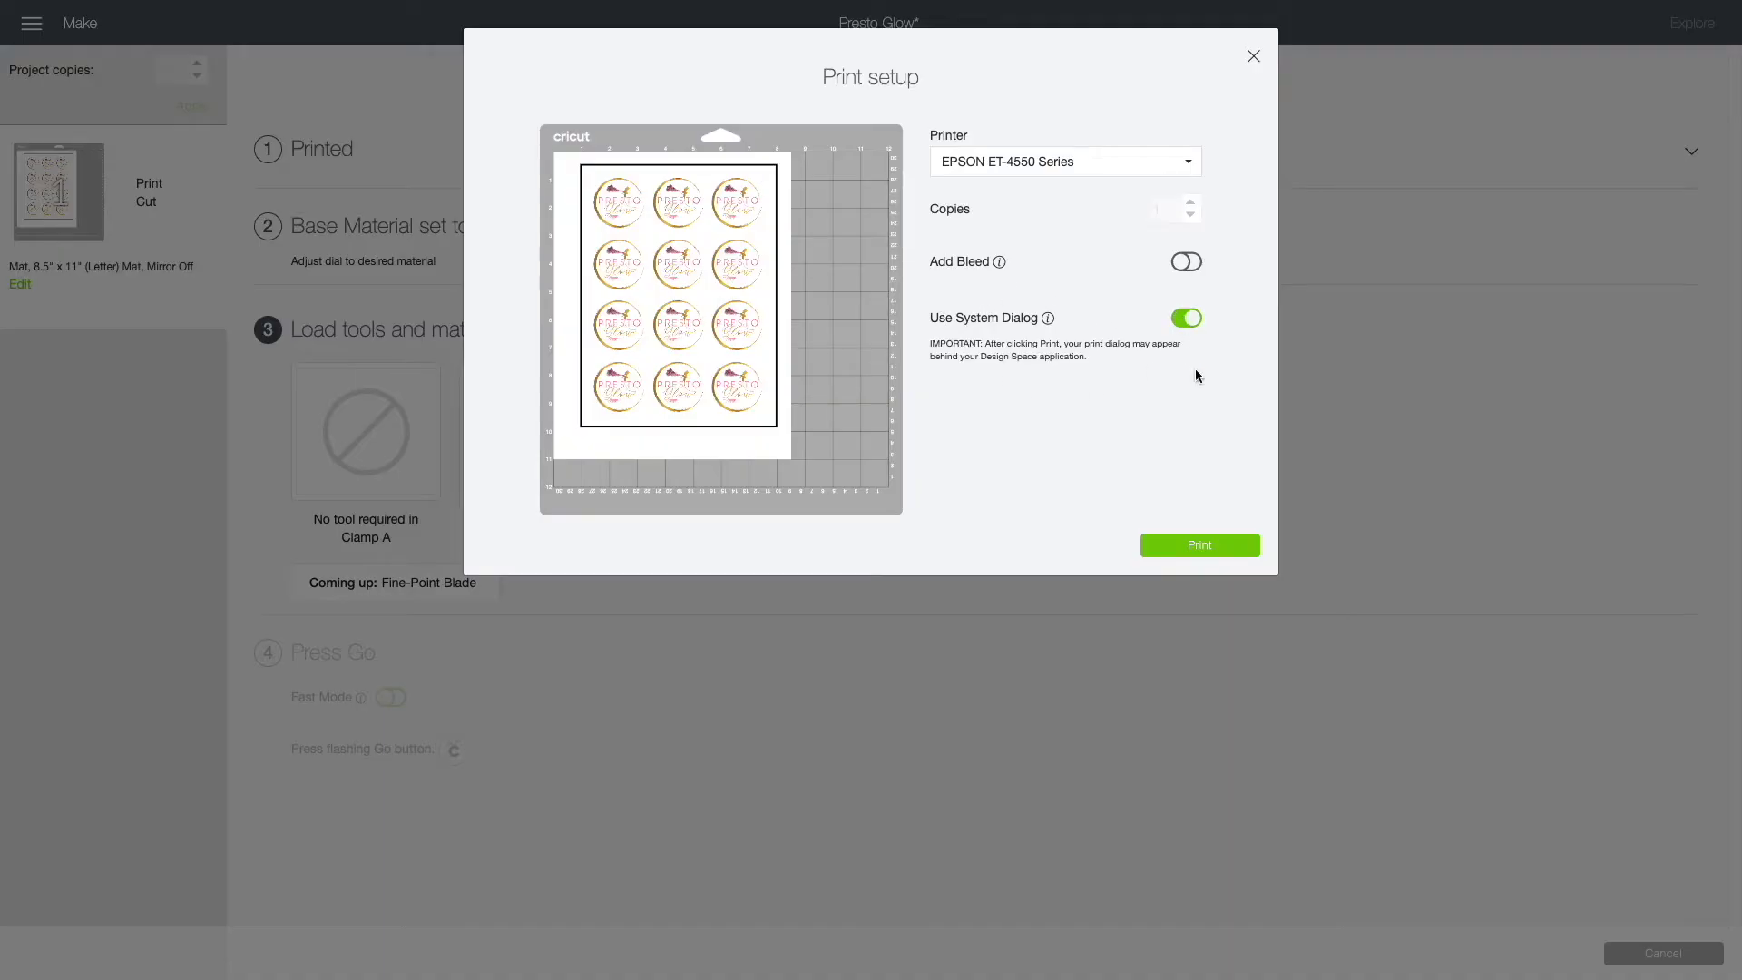
{"action": "left_click", "coordinate": [1191, 551]}
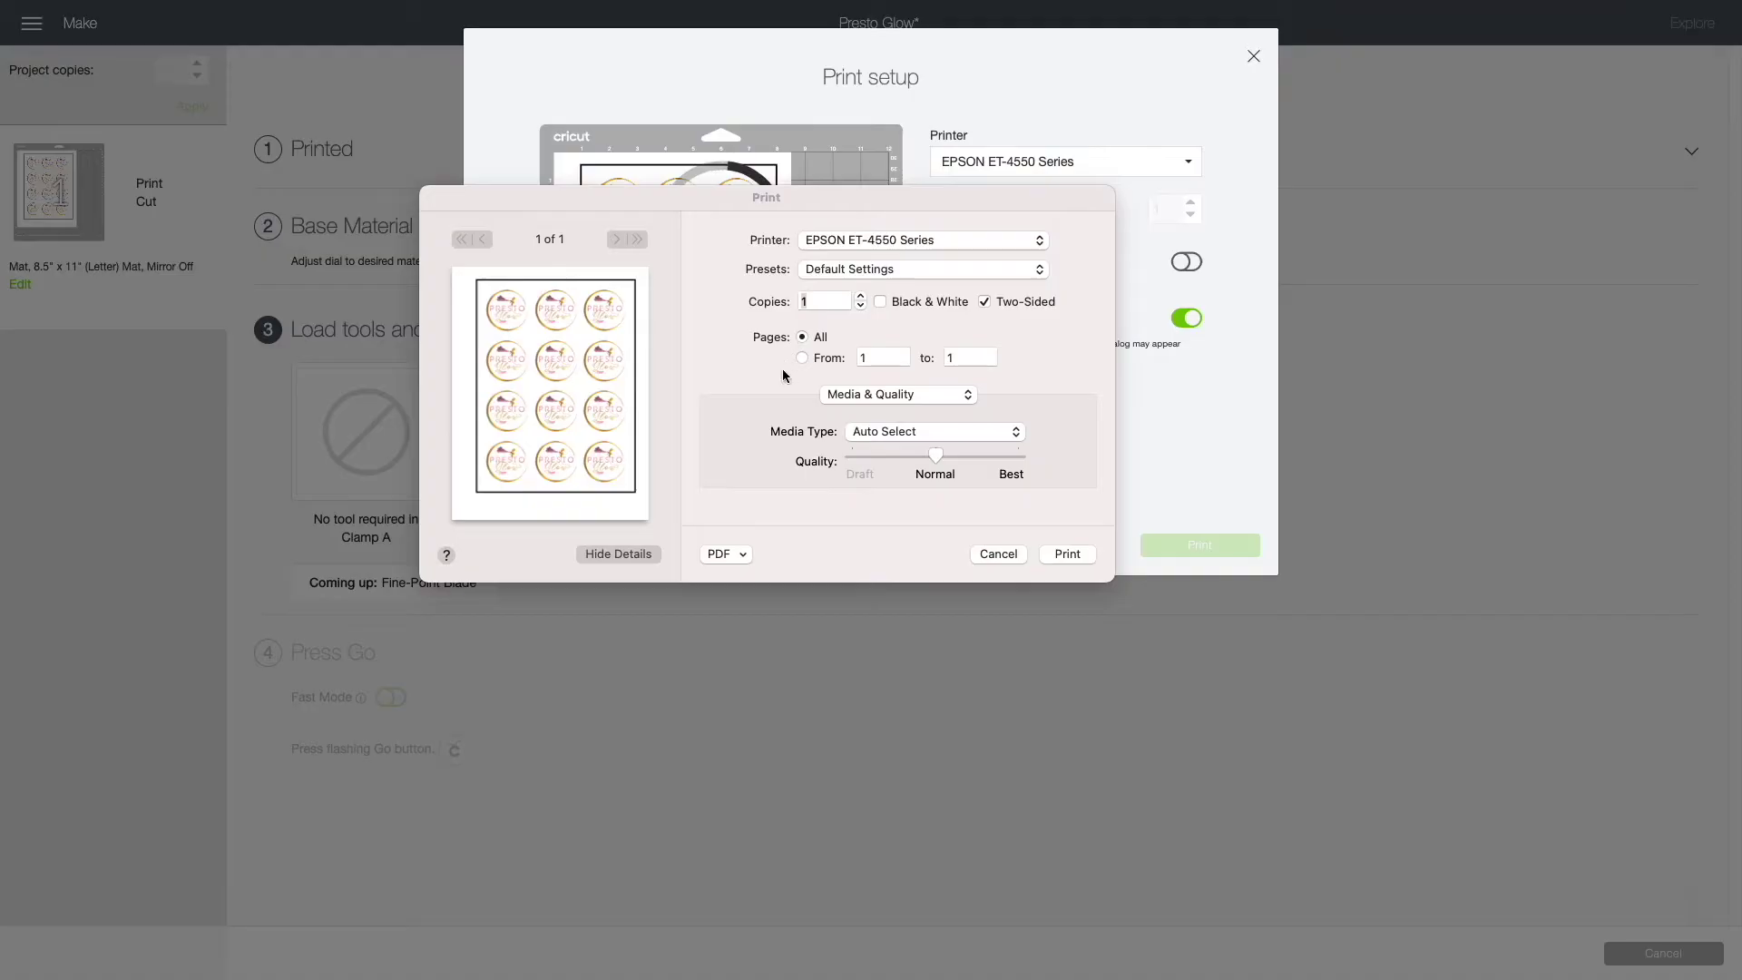
{"action": "left_click", "coordinate": [621, 553]}
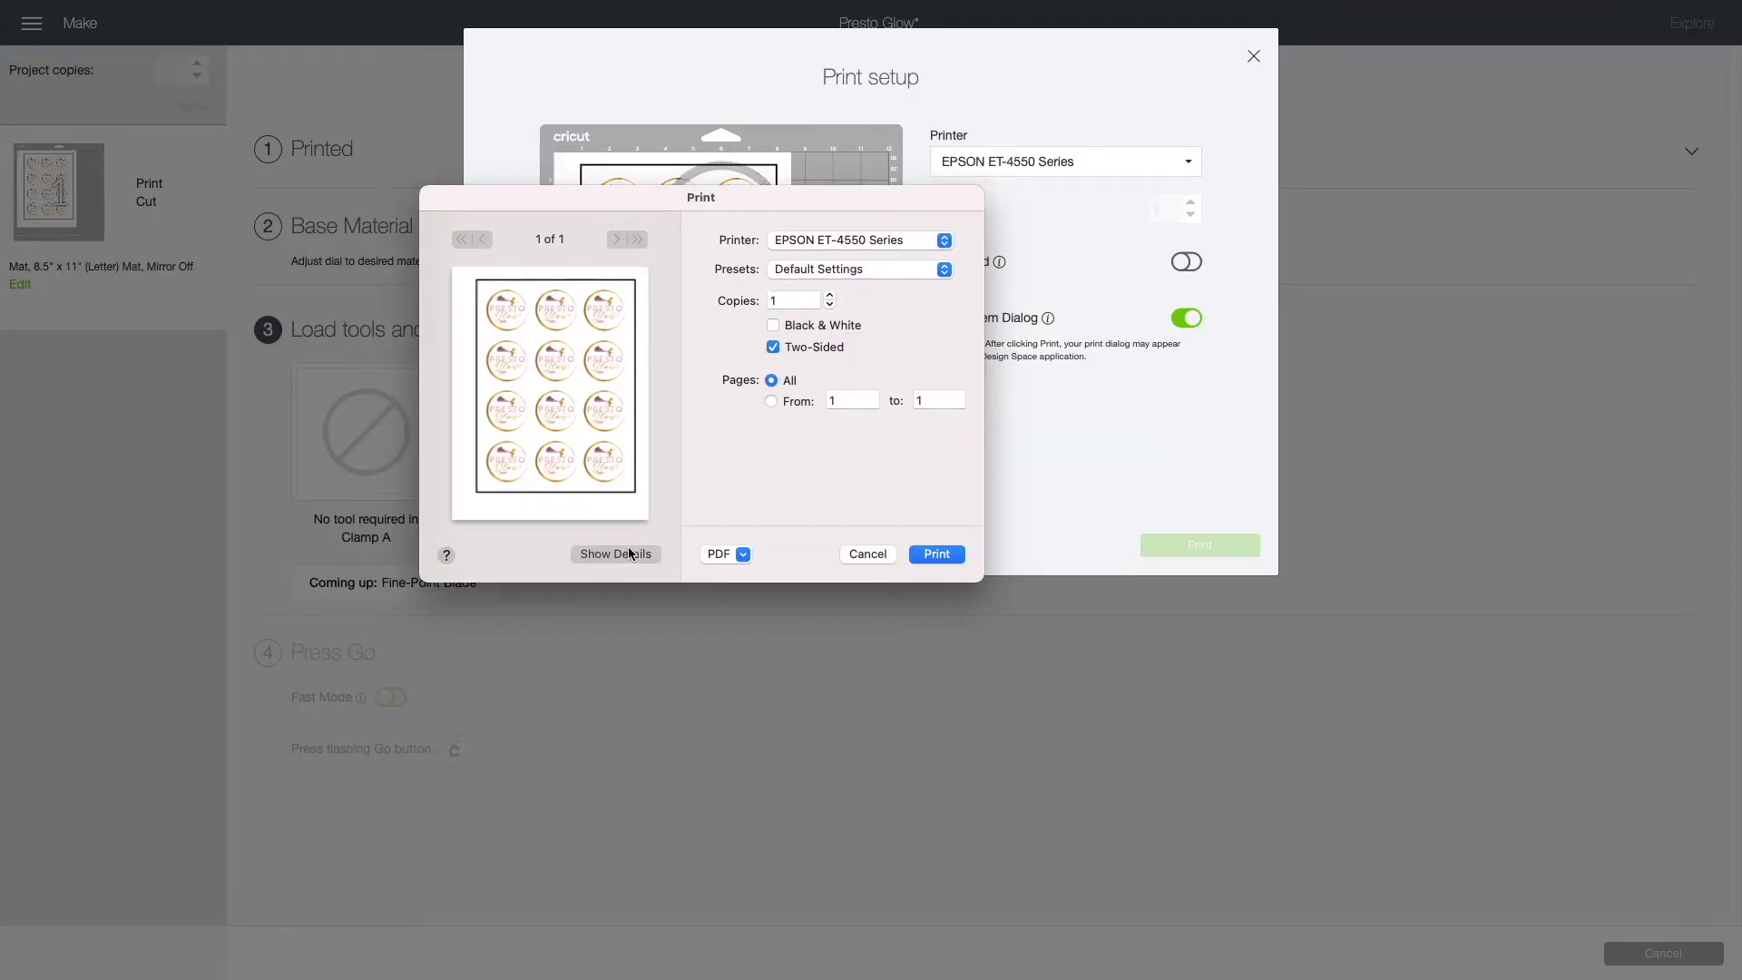
{"action": "left_click", "coordinate": [628, 553]}
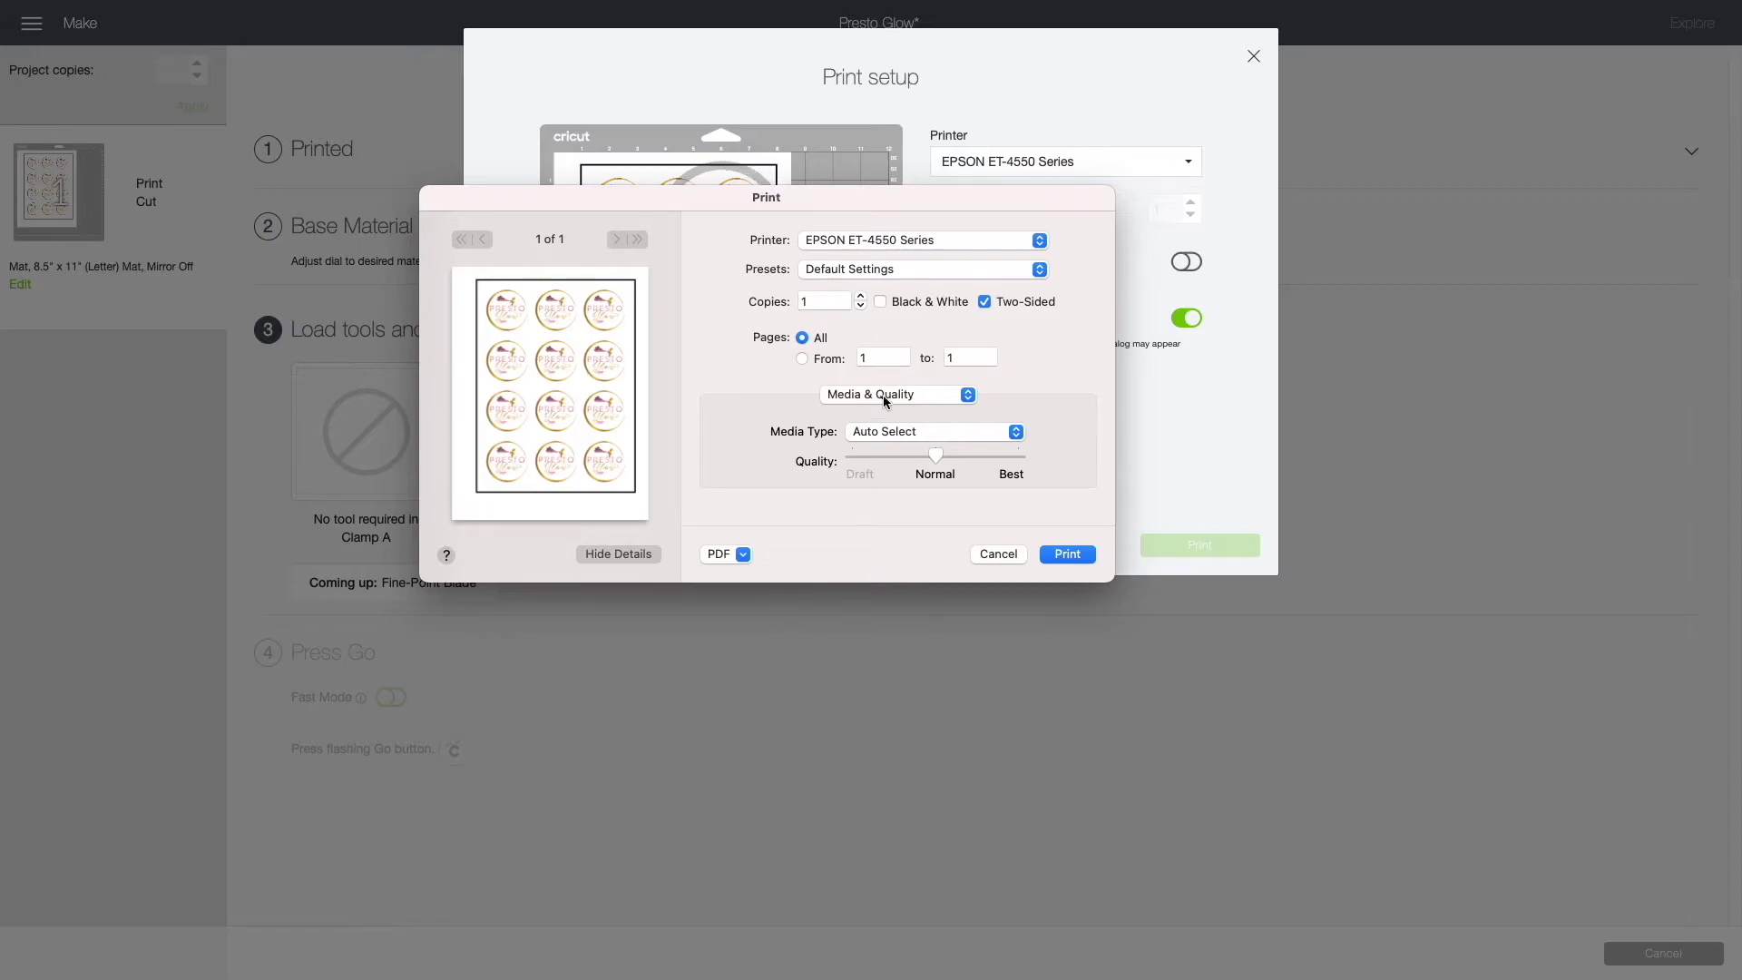
{"action": "left_click", "coordinate": [883, 395]}
{"action": "left_click", "coordinate": [879, 416]}
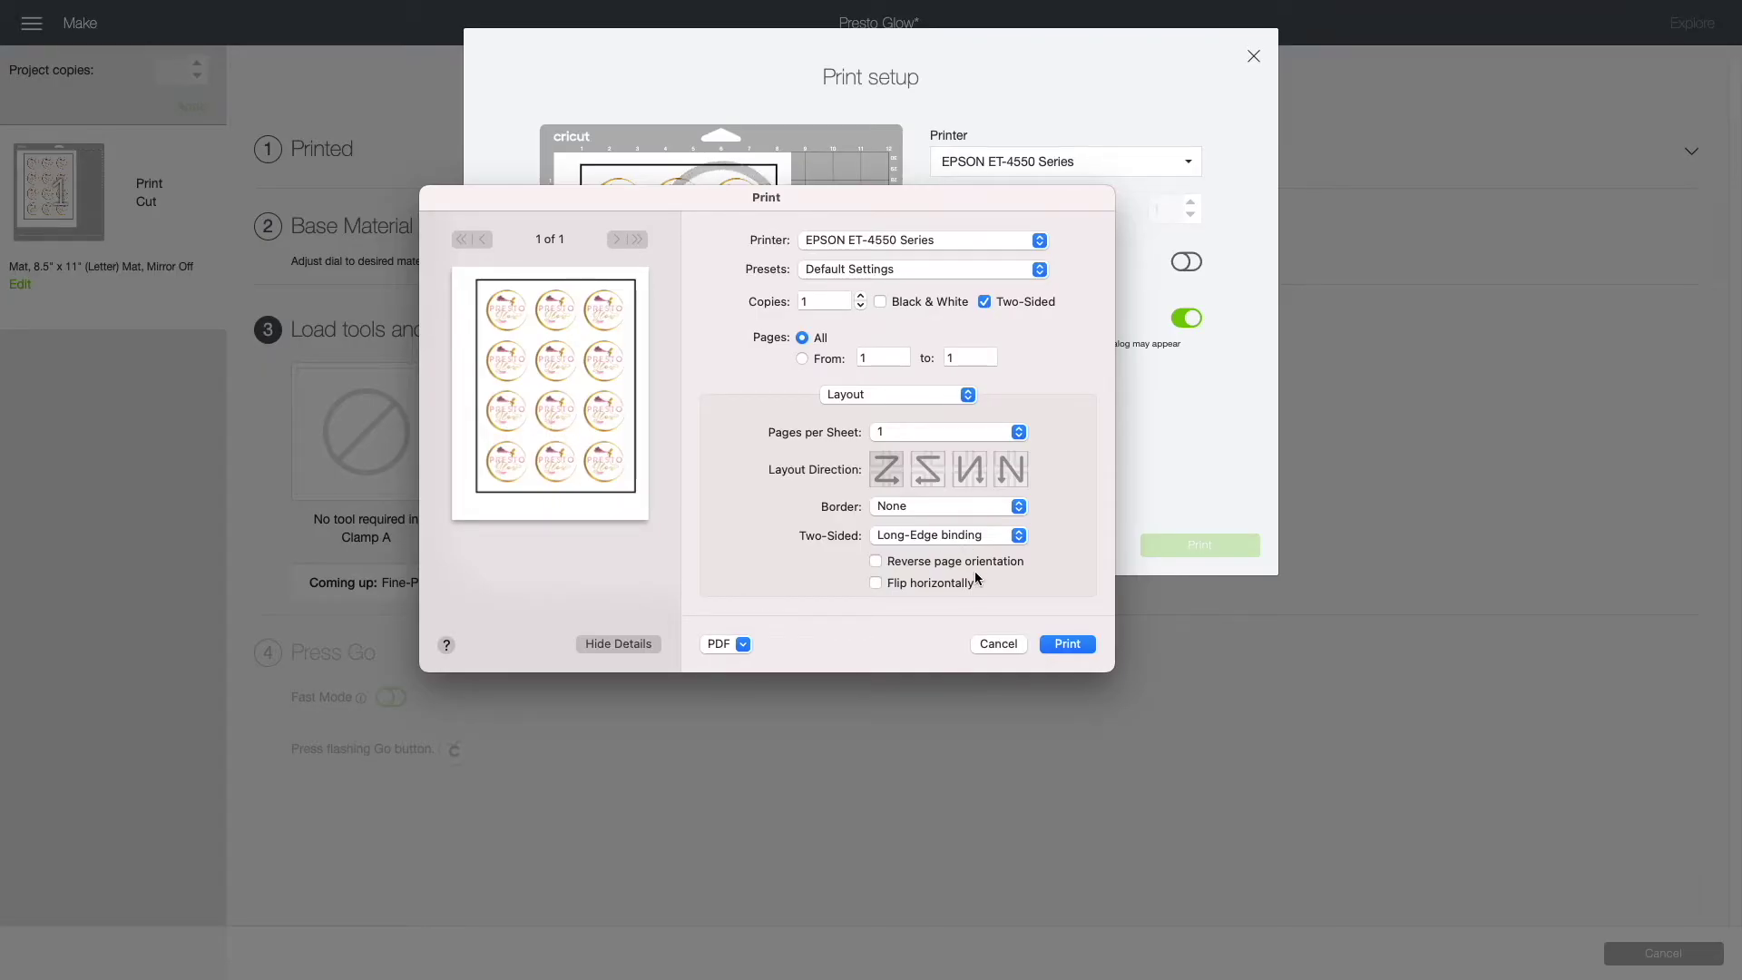
{"action": "left_click", "coordinate": [876, 562]}
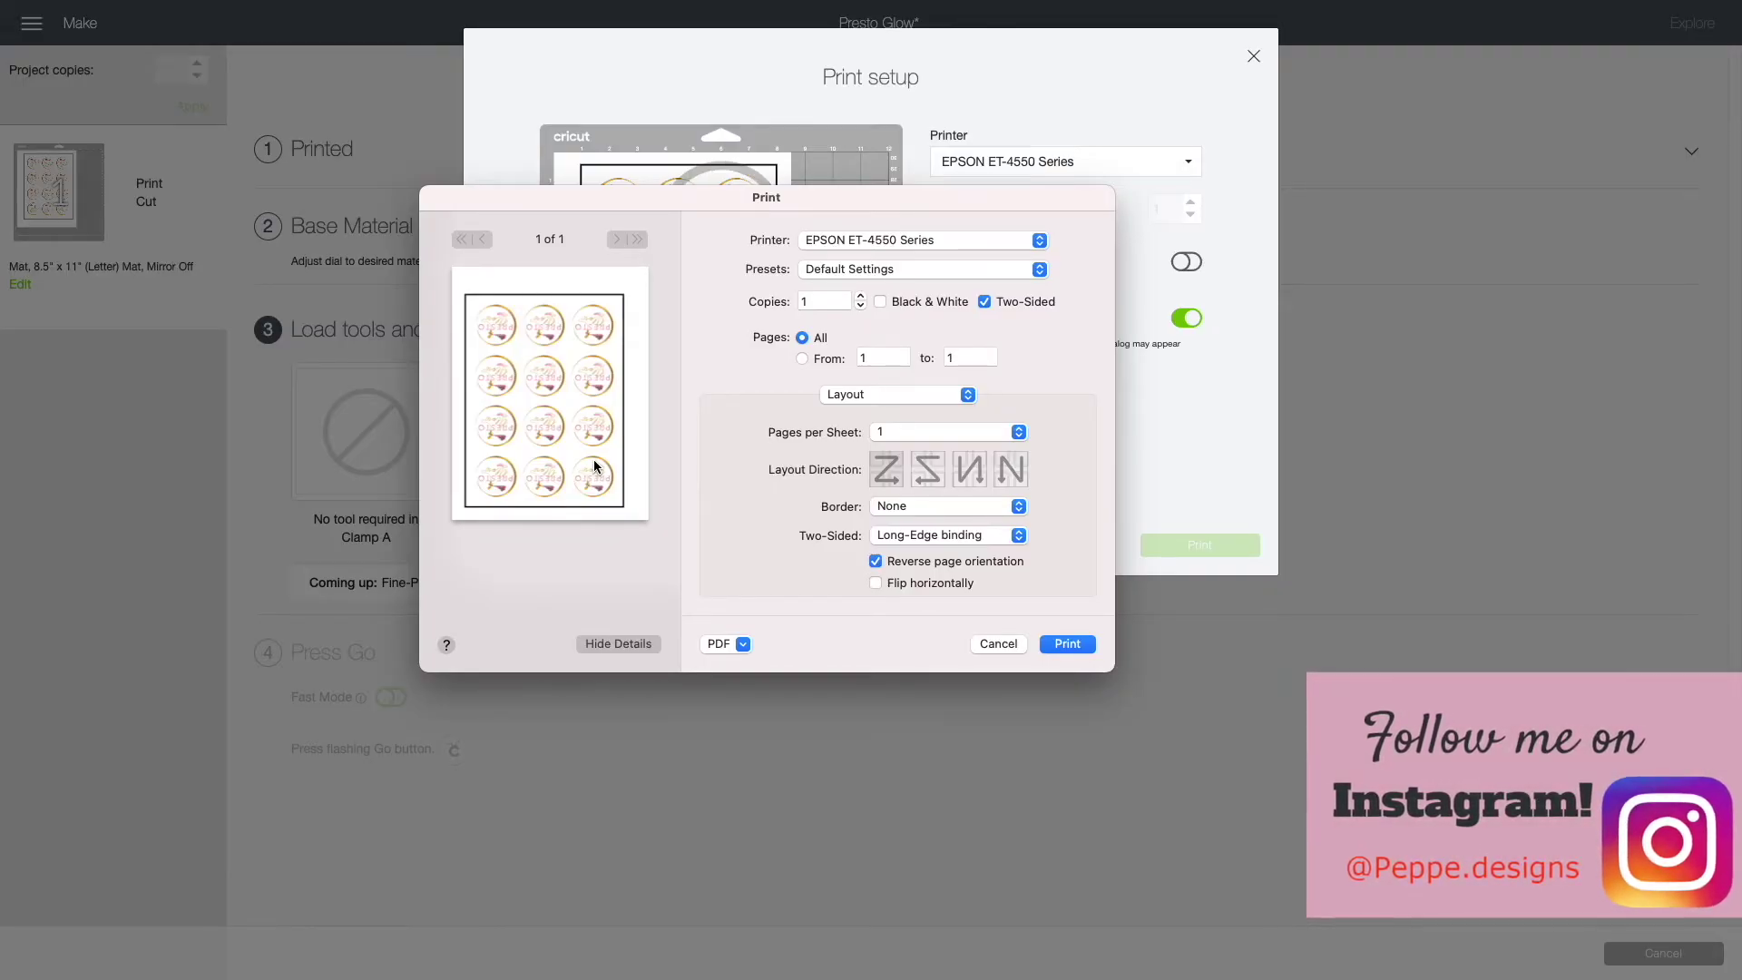
{"action": "left_click", "coordinate": [1072, 643]}
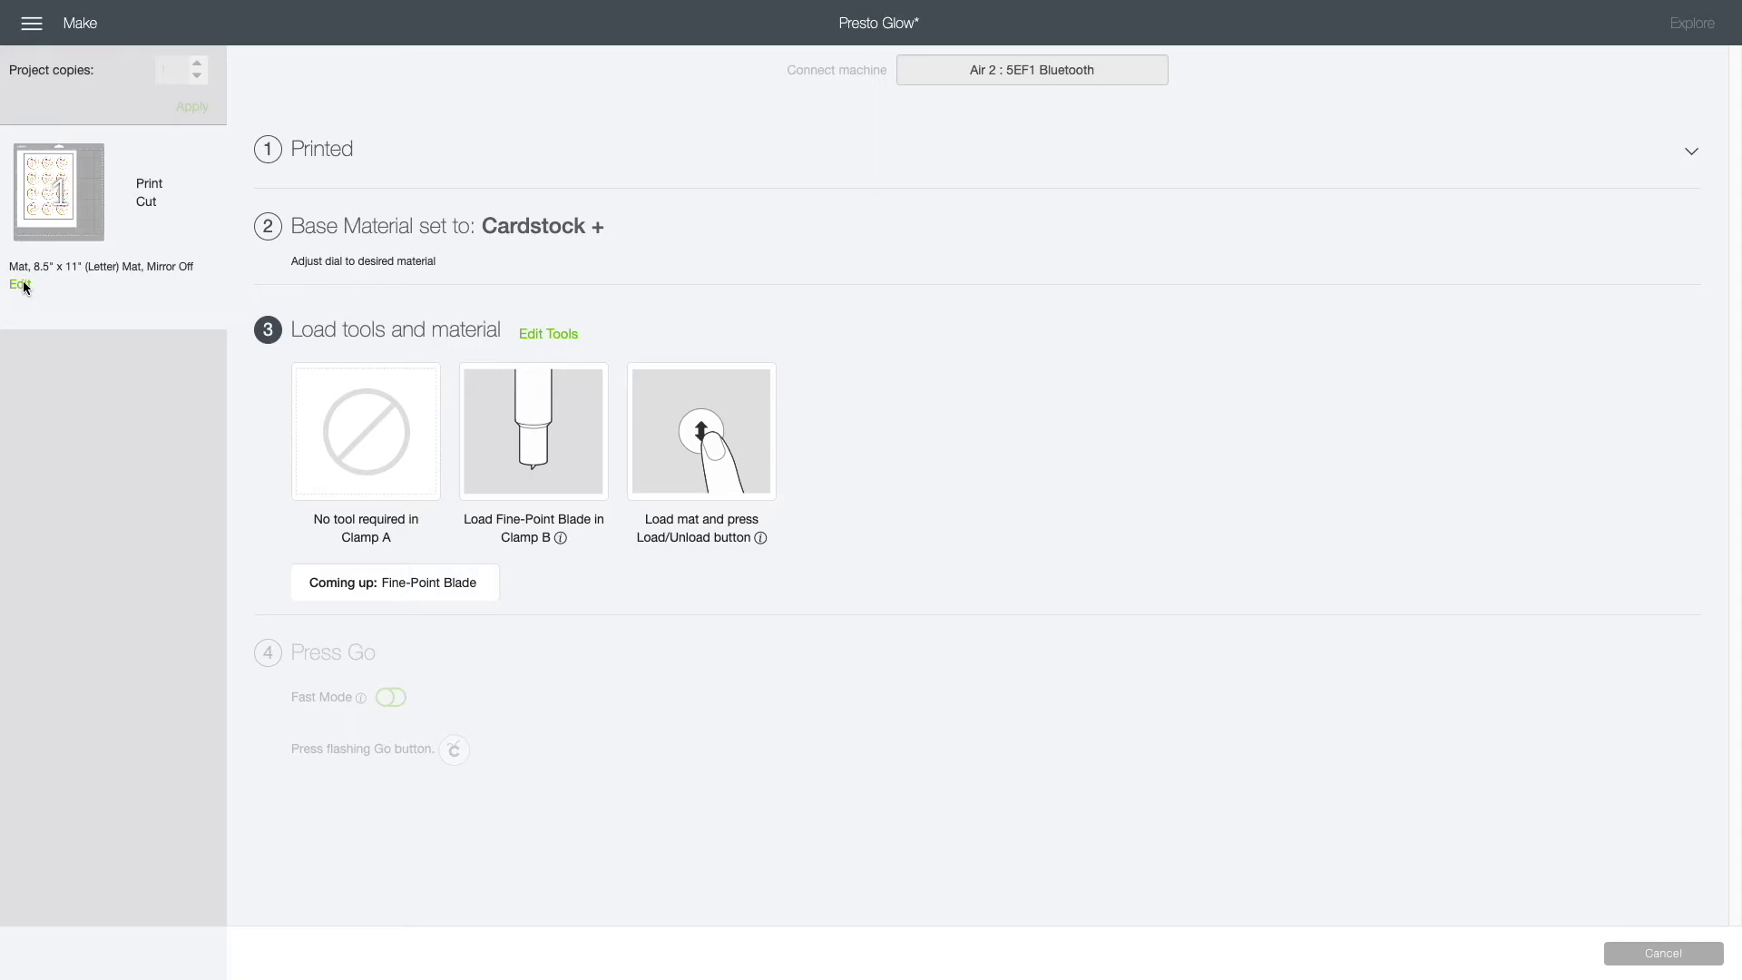
Open the mat's Edit view showing the 12-sticker Letter layout with Mirror off.
{"action": "left_click", "coordinate": [20, 285]}
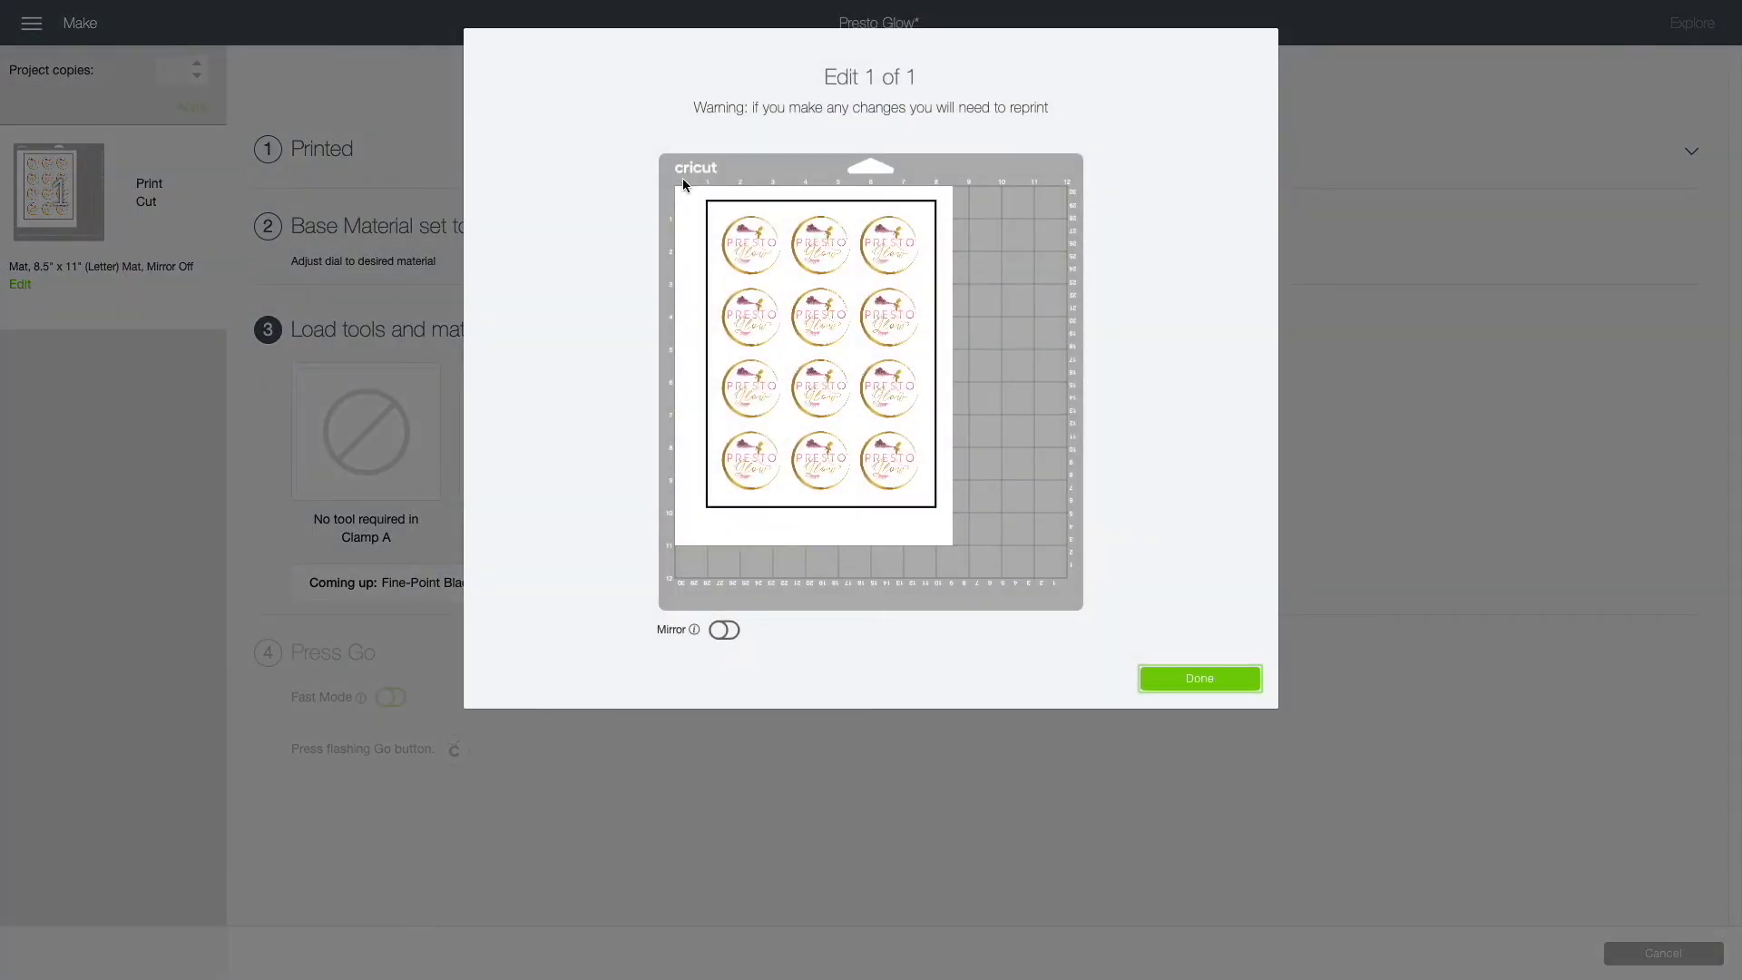